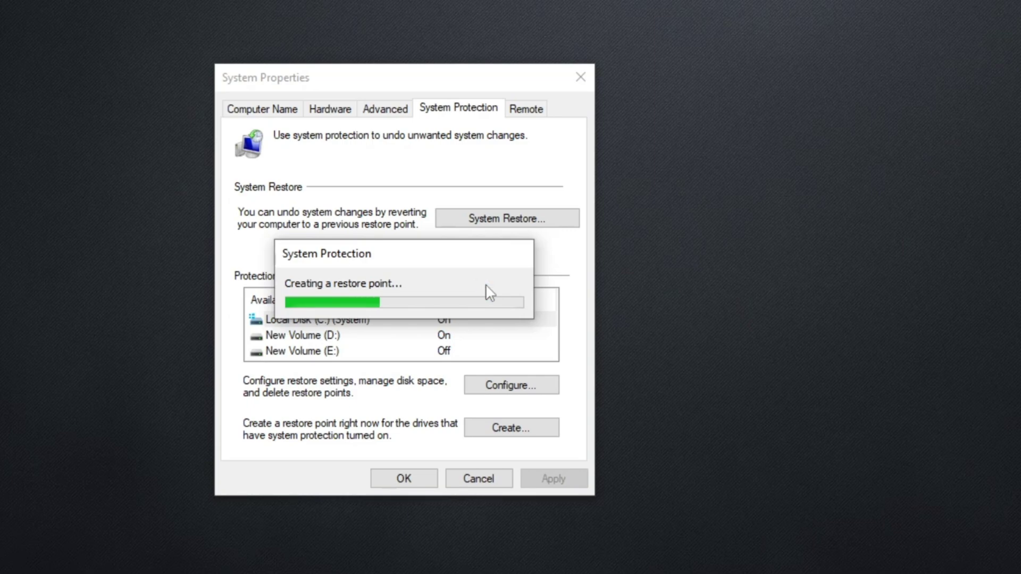
- Finish creating the restore point and close the System Properties dialog
left_click(540, 294)
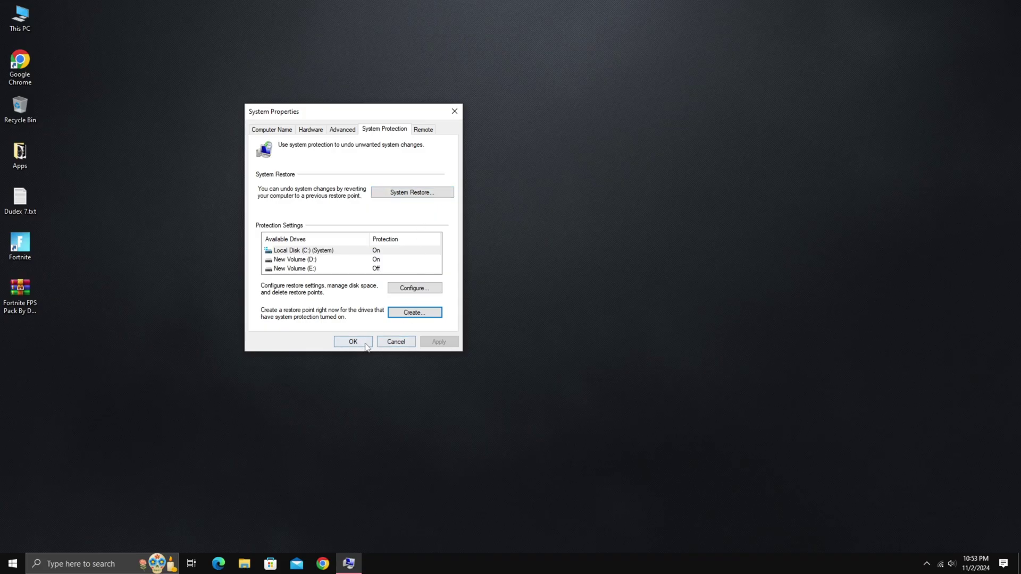
left_click(404, 478)
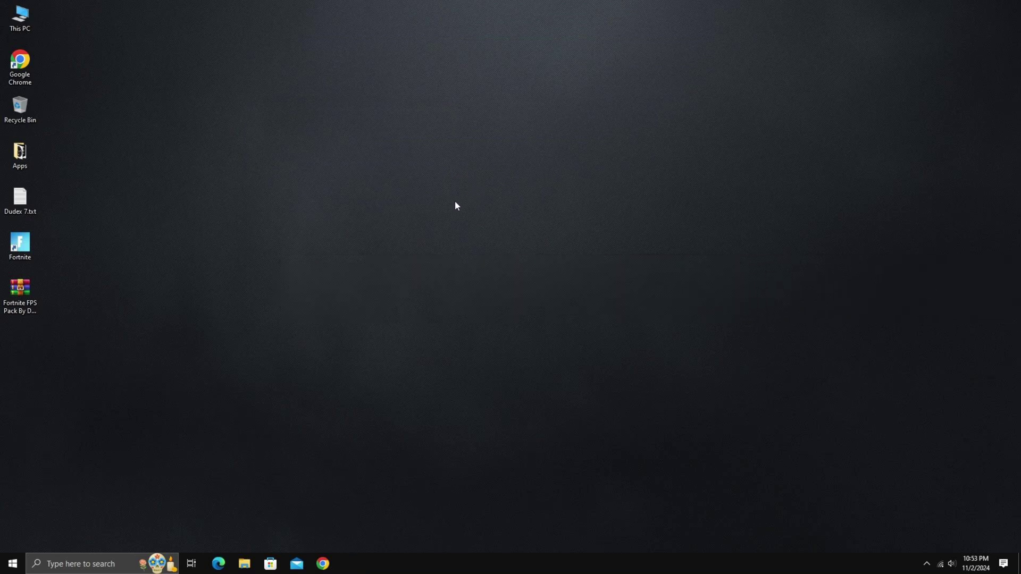
- In the Windows Gaming settings, make sure Xbox Game Bar is off and Game Mode is on
left_click(12, 564)
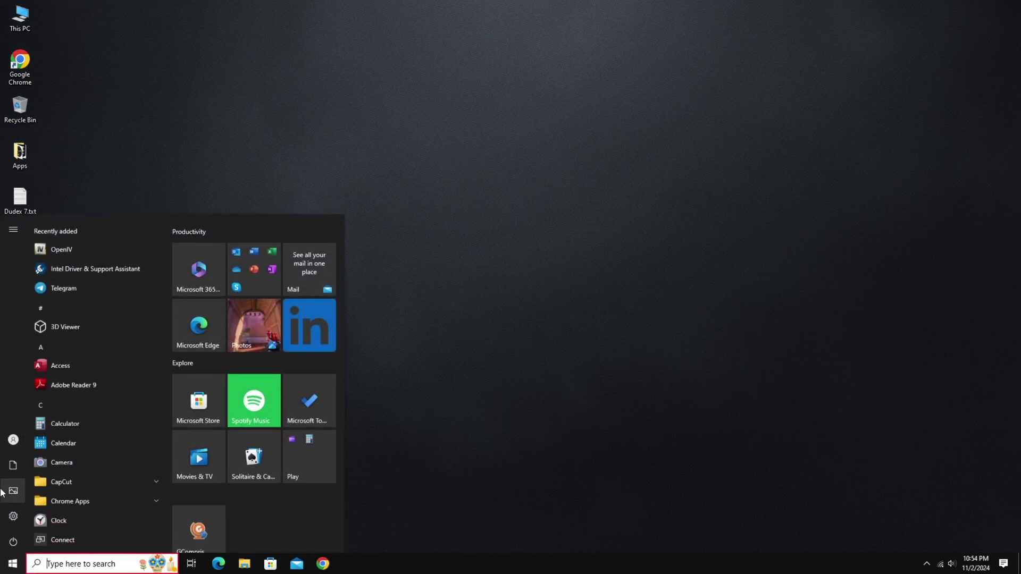
left_click(12, 514)
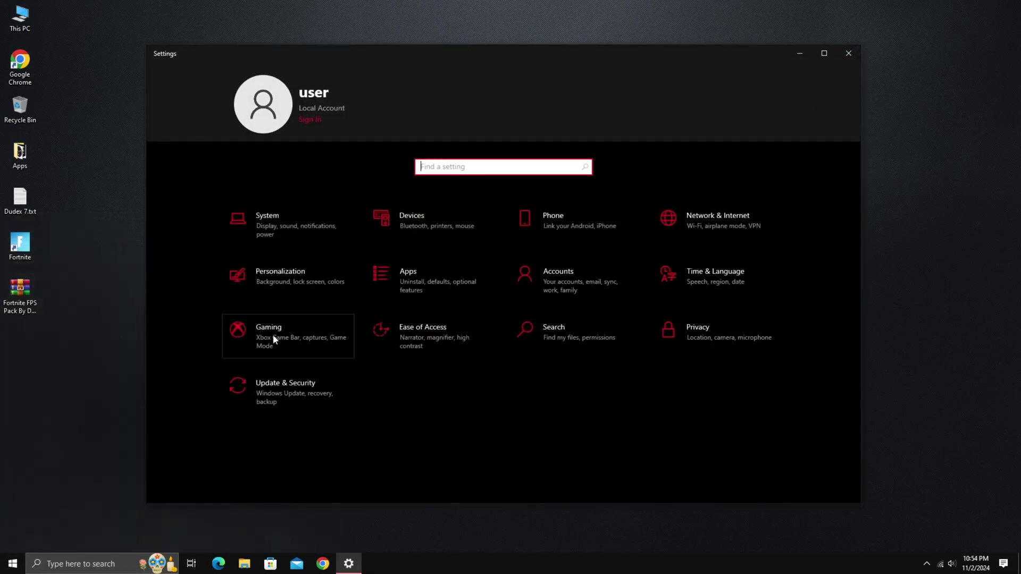
left_click(272, 335)
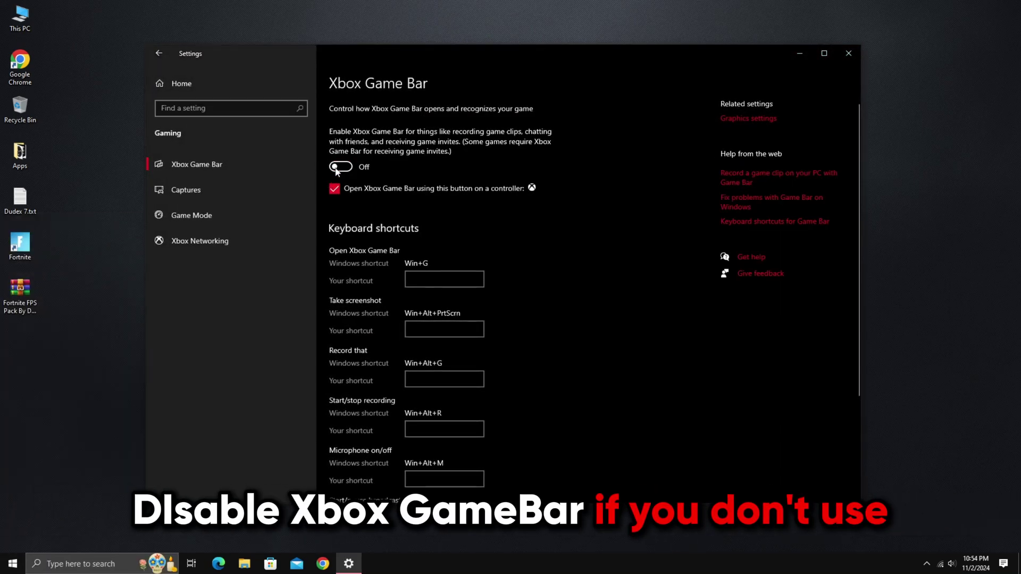
left_click(332, 167)
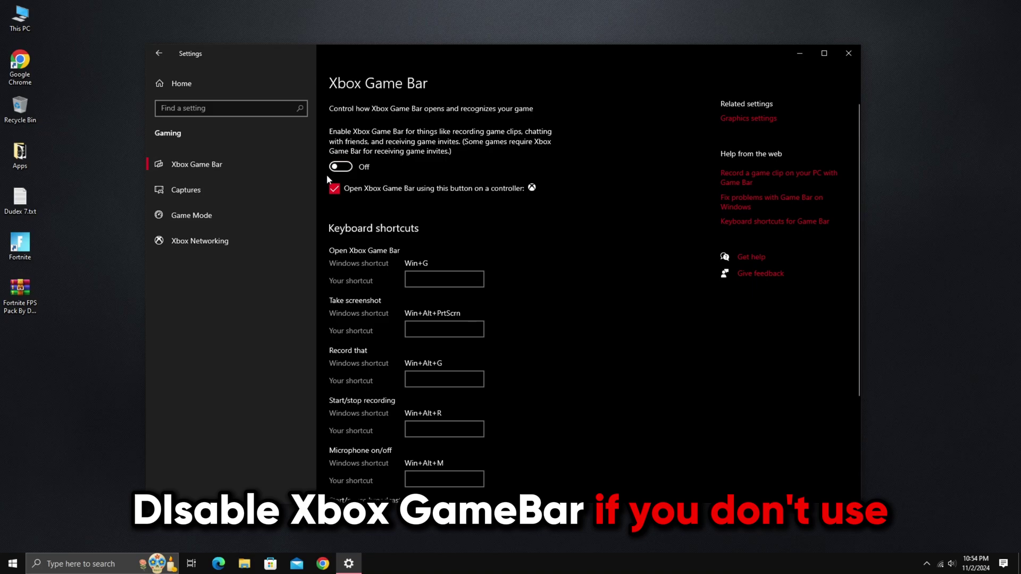
left_click(298, 209)
left_click(373, 150)
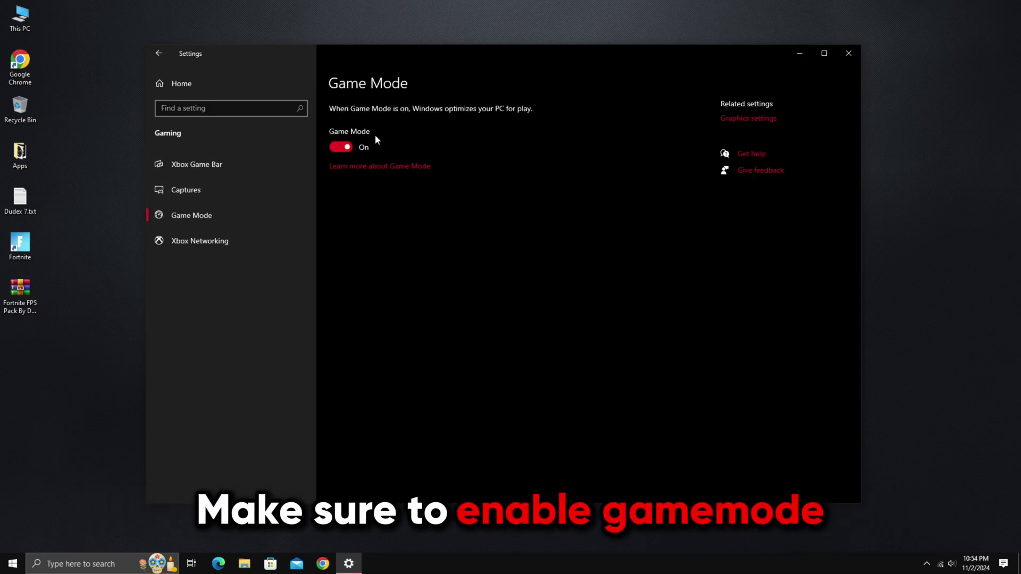
- Add FortniteClient-Win64-Shipping.exe from E:\Fortnite\FortniteGame\Binaries\Win64 to the apps in the Windows Graphics settings
left_click(769, 119)
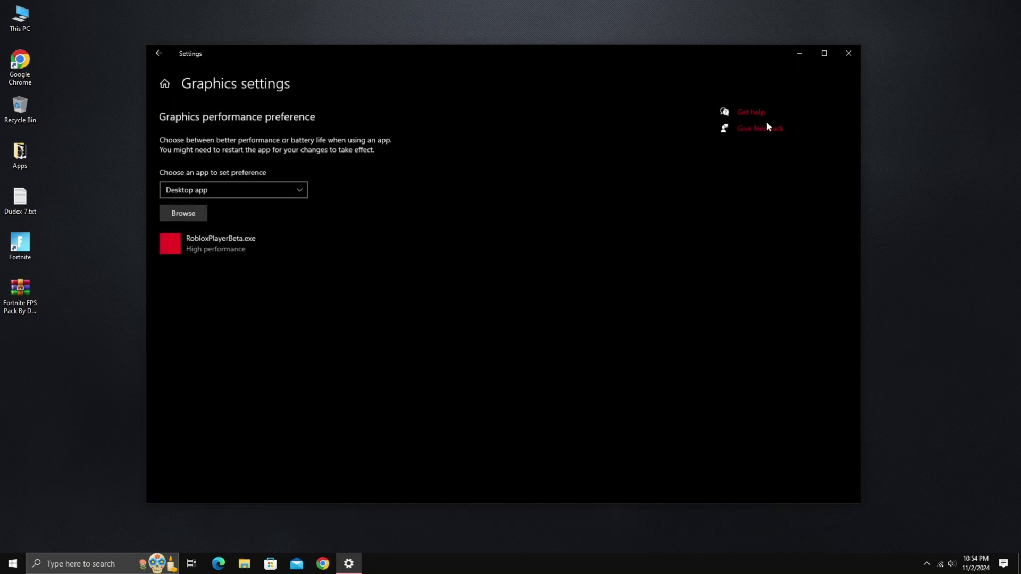
left_click(166, 215)
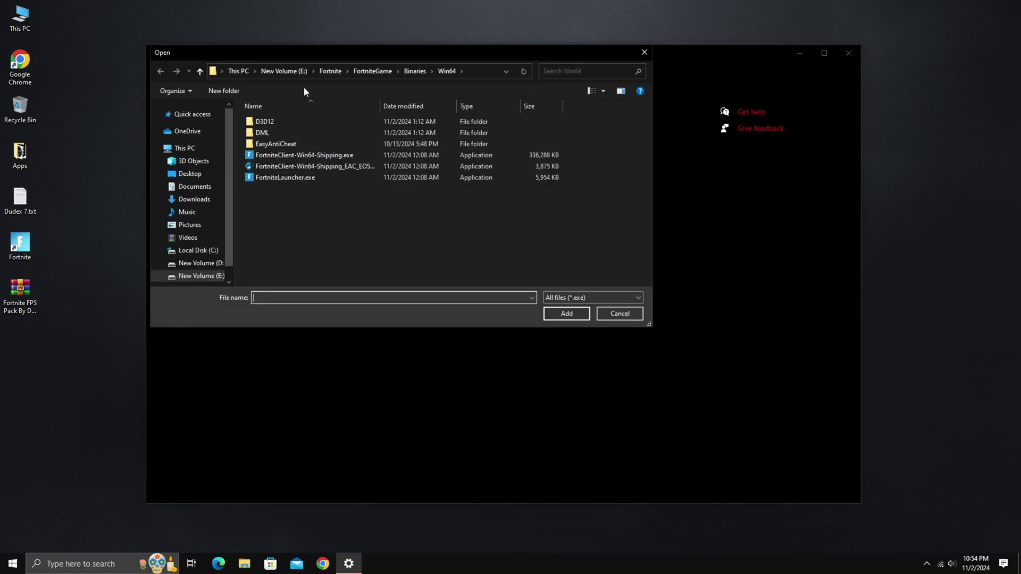
left_click(324, 76)
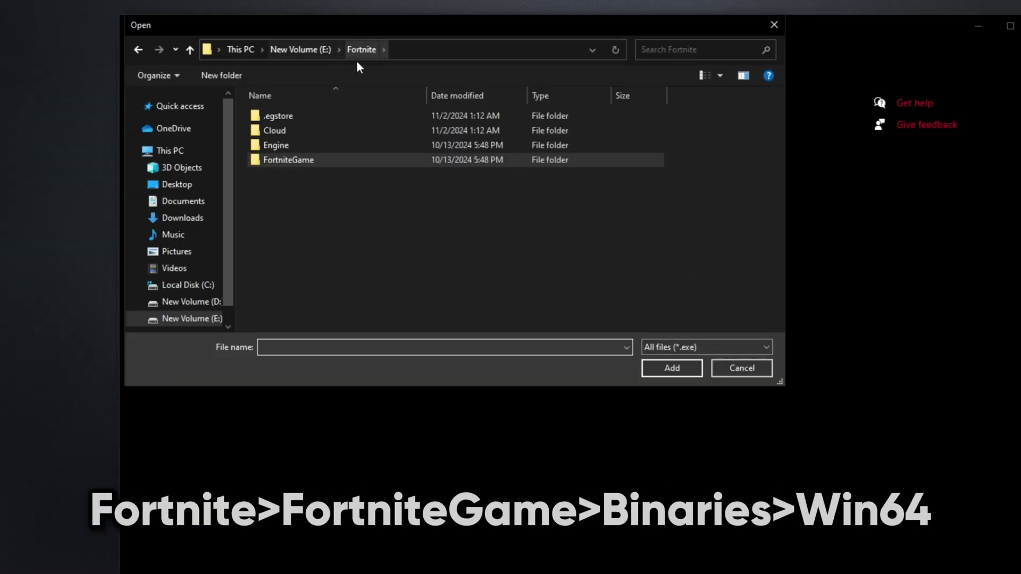
double_click(292, 159)
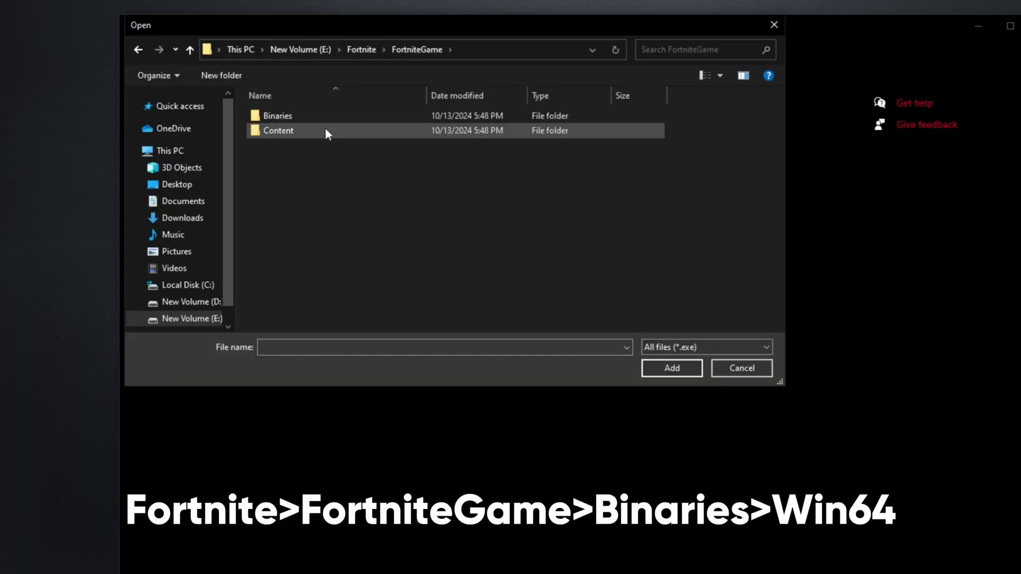
double_click(325, 117)
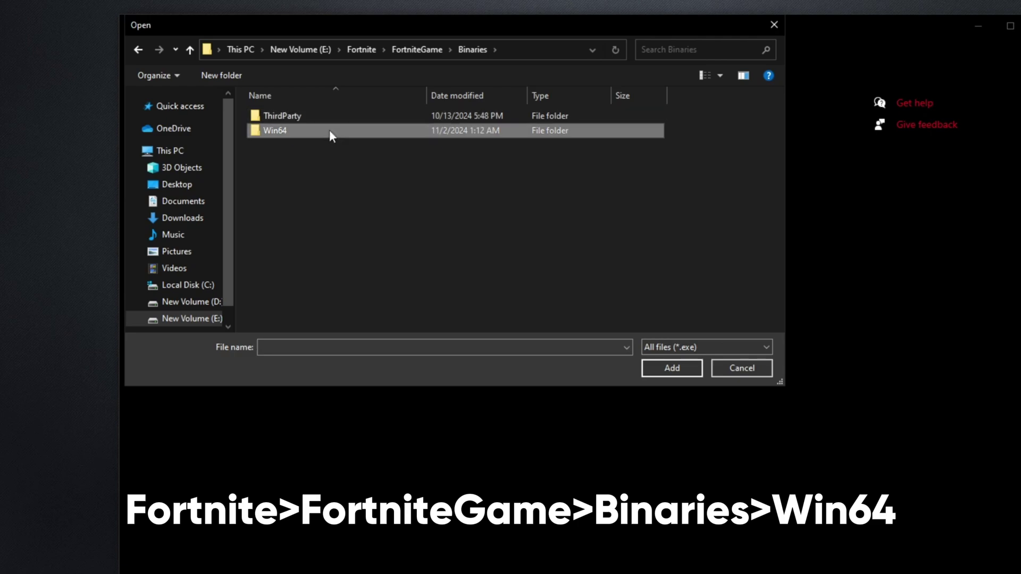
double_click(330, 130)
left_click(328, 161)
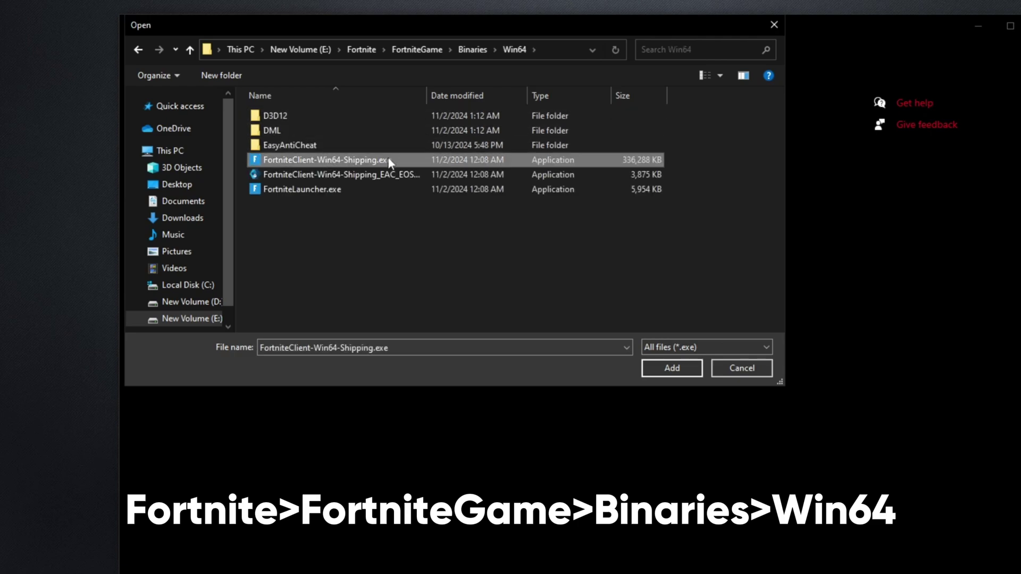
left_click(655, 367)
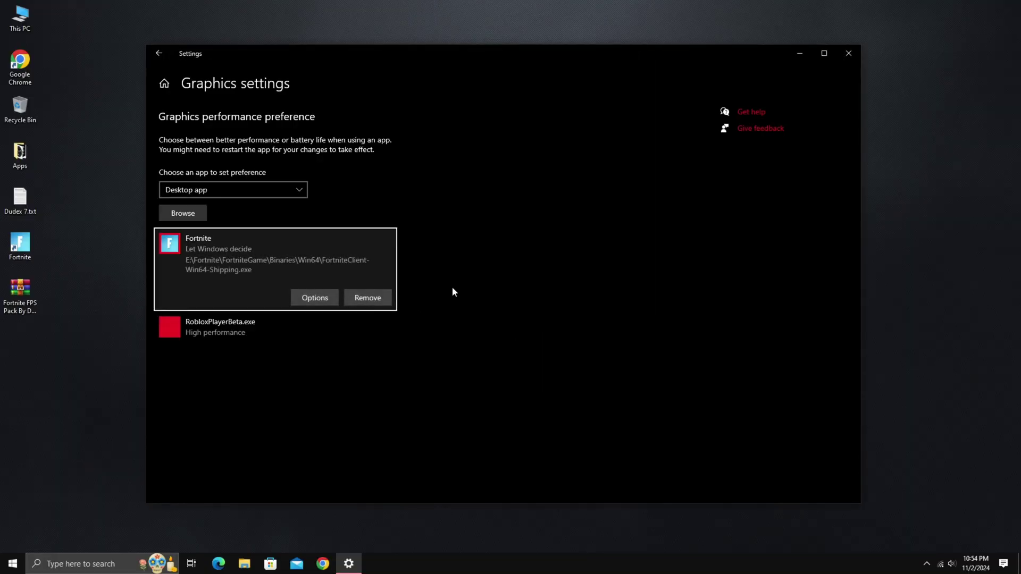
- Set Fortnite's graphics preference to High performance, save it and close Settings
left_click(333, 297)
left_click(415, 298)
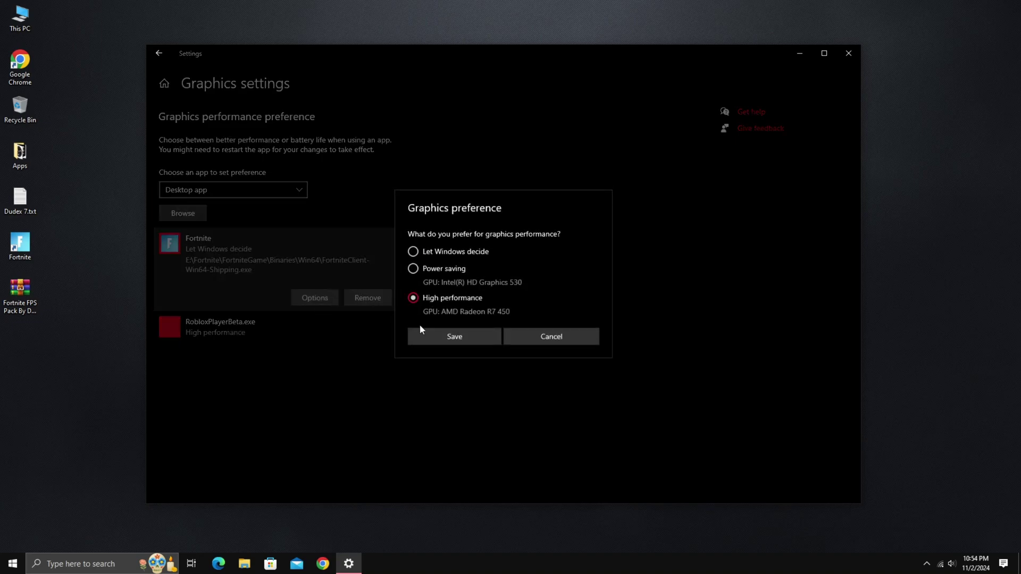
left_click(454, 335)
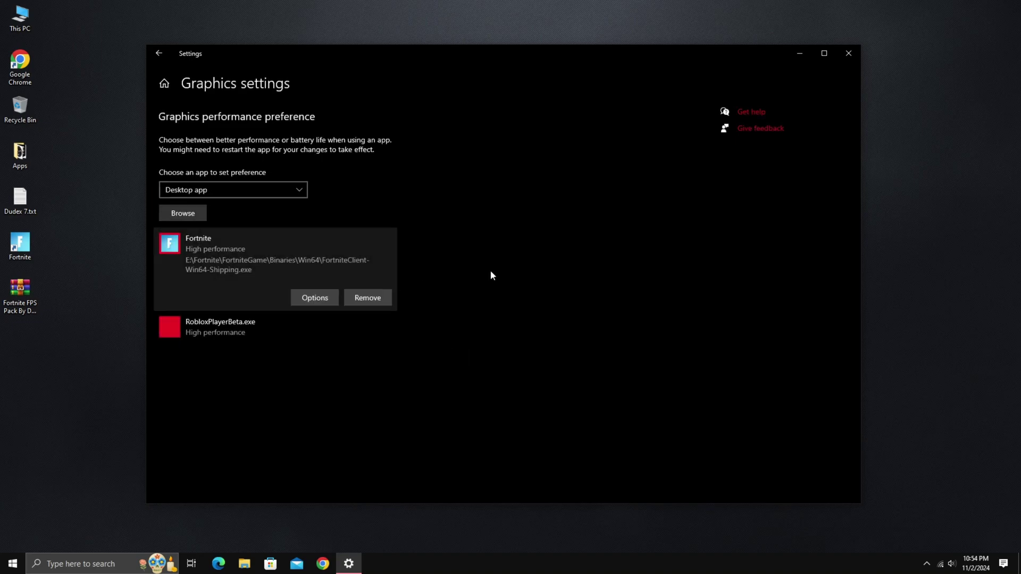
left_click(849, 53)
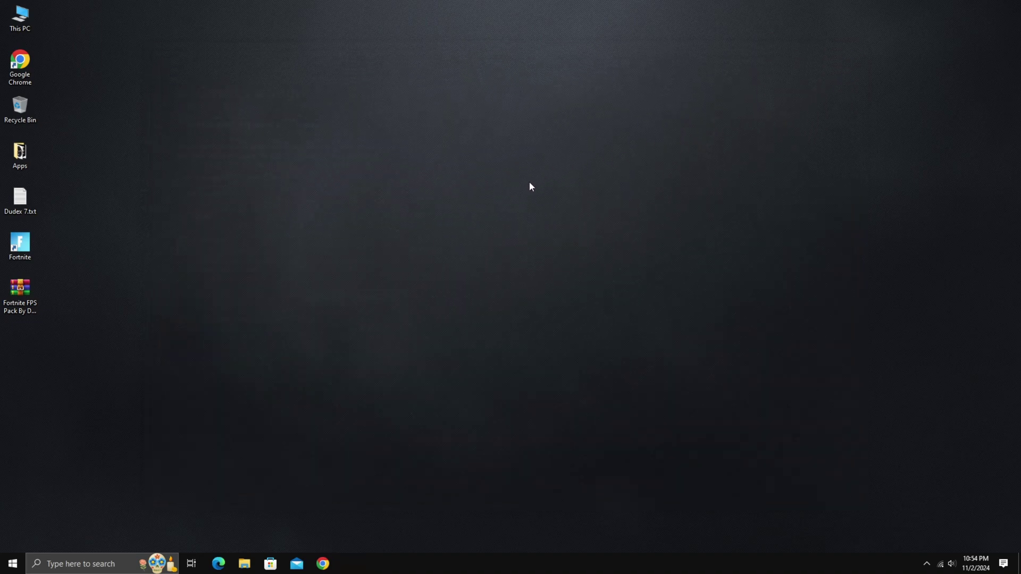
- In the Startup Apps settings, turn off CCXProcess.exe, Microsoft Edge, Microsoft OneDrive and Skype, and close Settings
key("super")
type("startu")
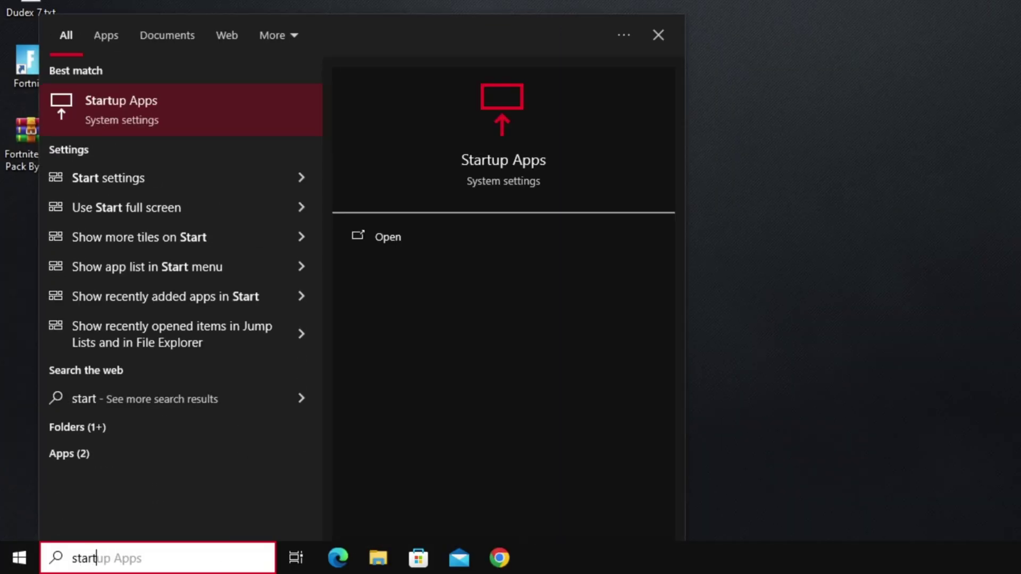
type("p")
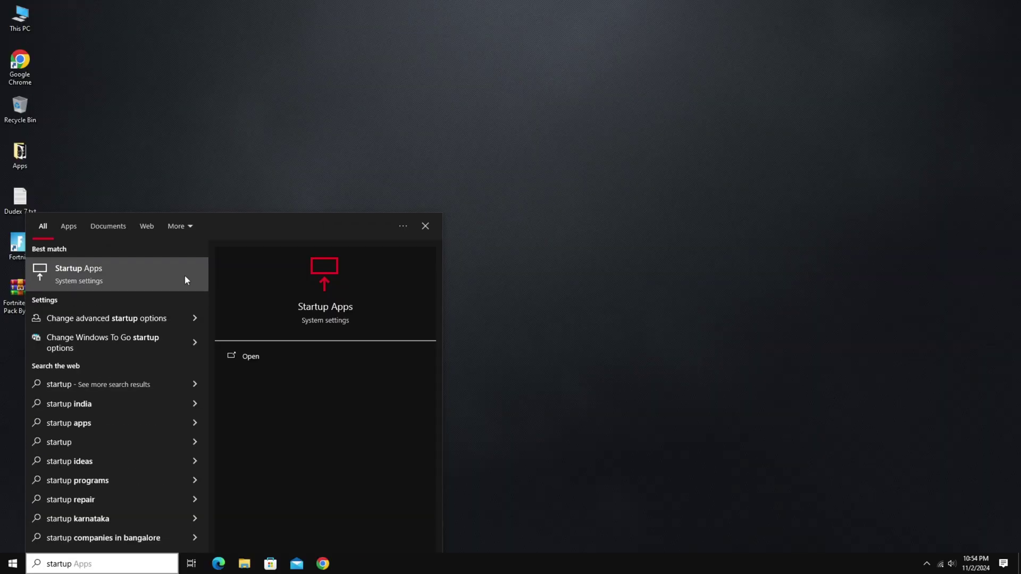
left_click(287, 115)
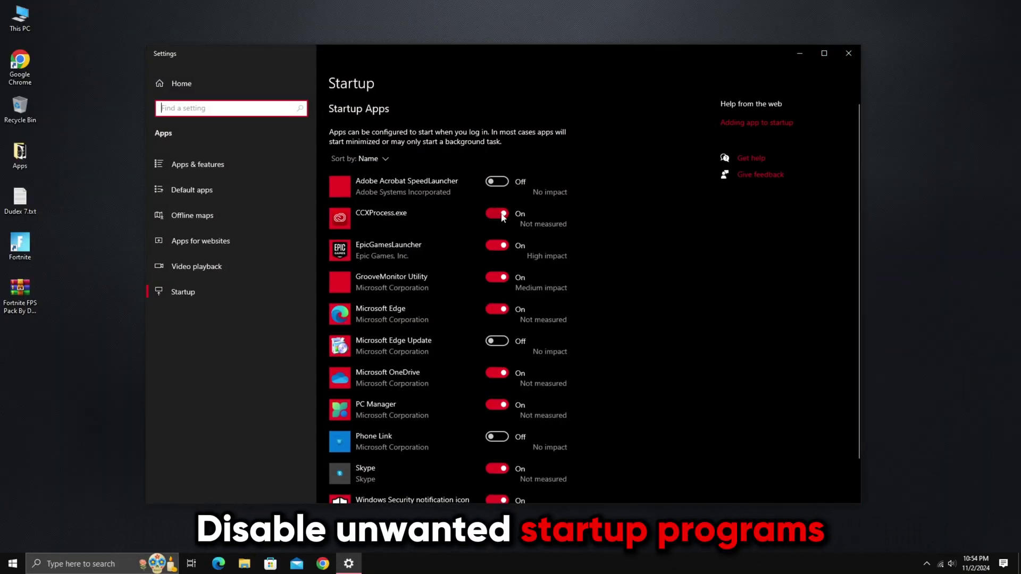
left_click(497, 213)
left_click(502, 309)
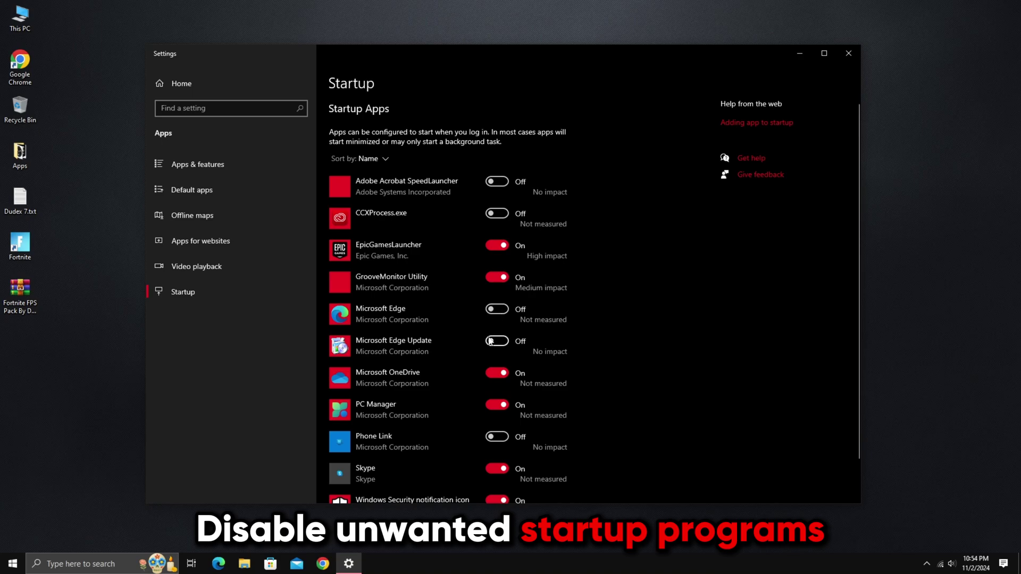
left_click(503, 373)
left_click(500, 466)
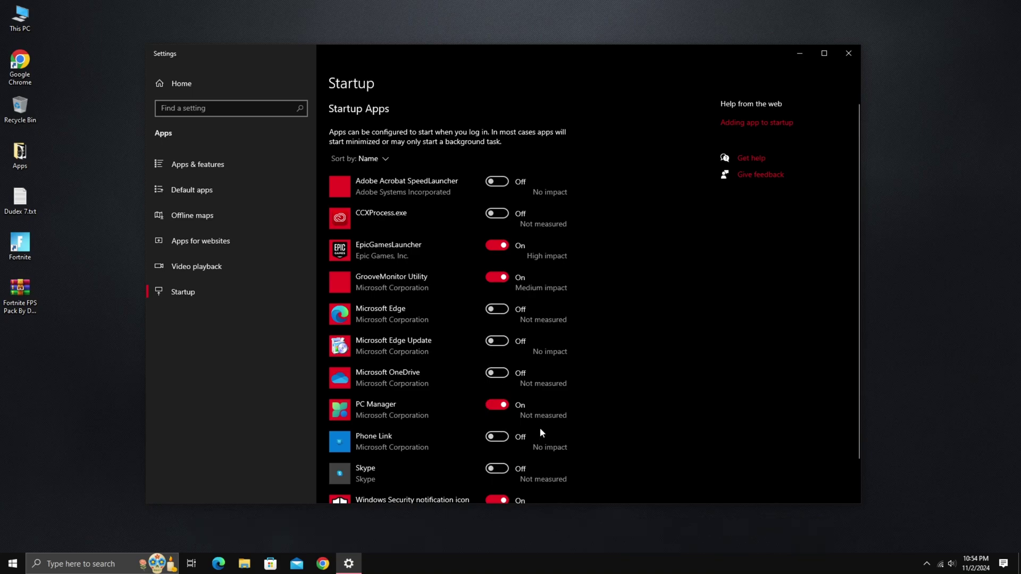
left_click(843, 59)
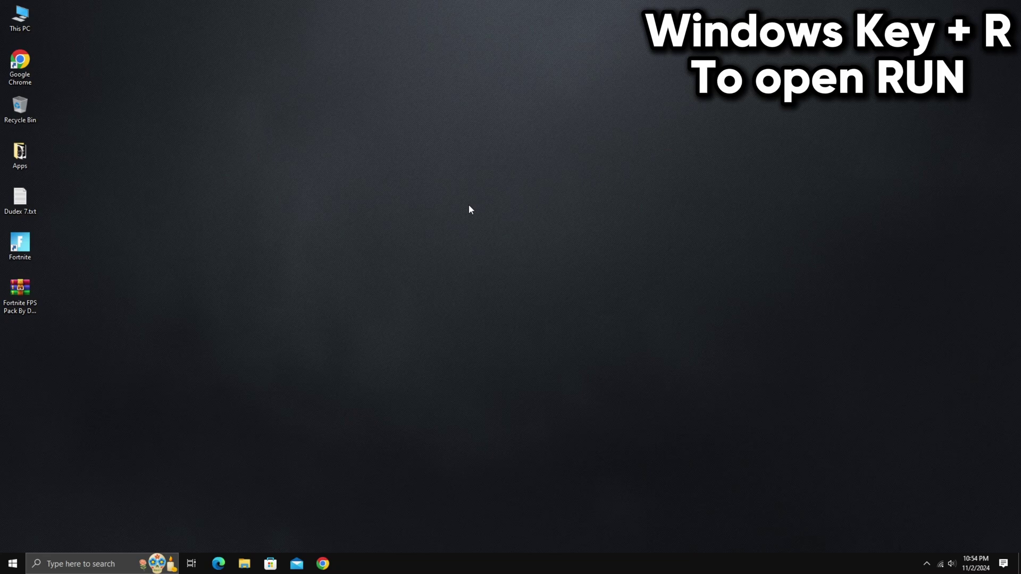
- Open the Local Group Policy Editor by running gpedit.msc
key("super+r")
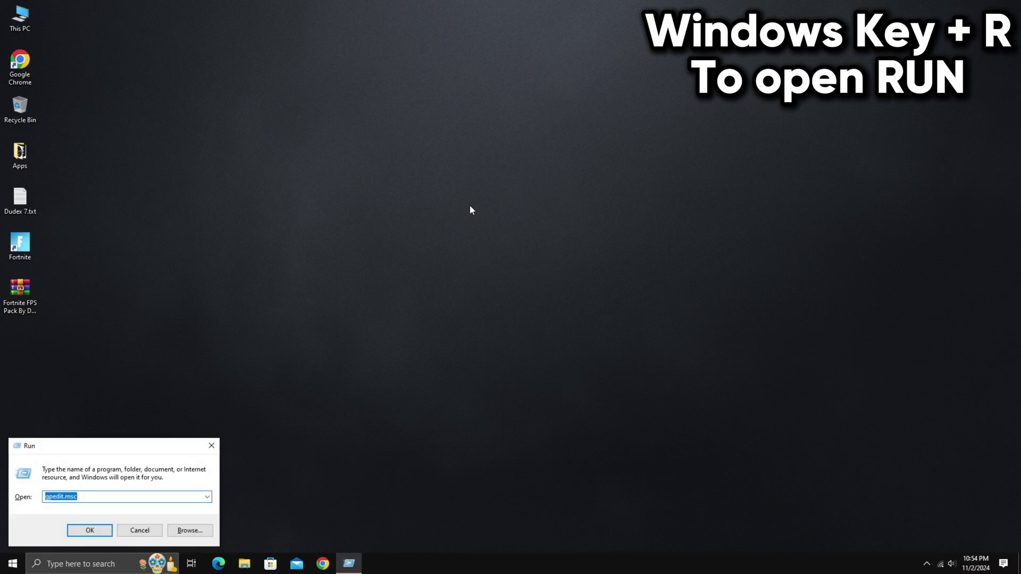
key("BackSpace")
type("gpedit")
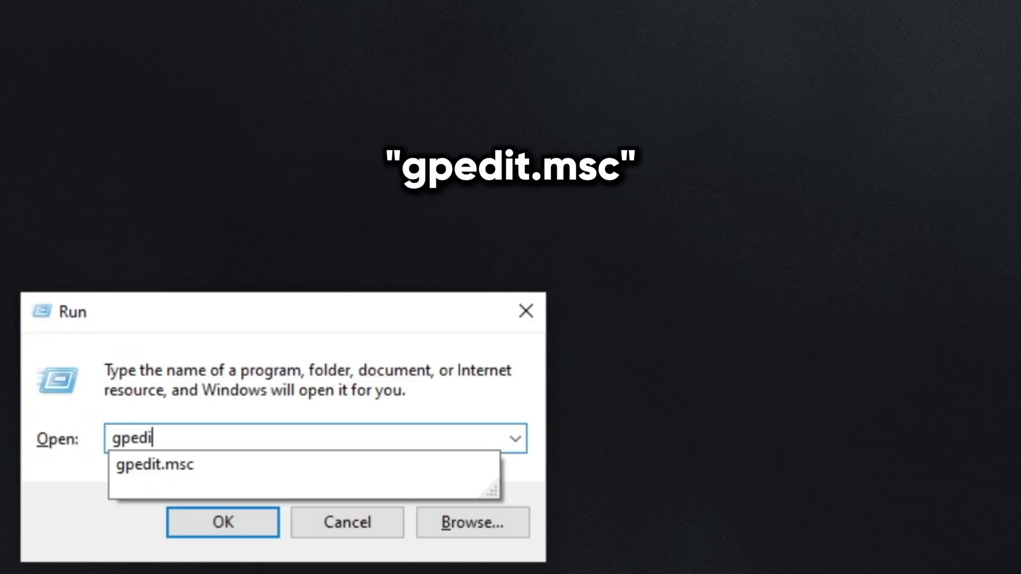
type(".msc")
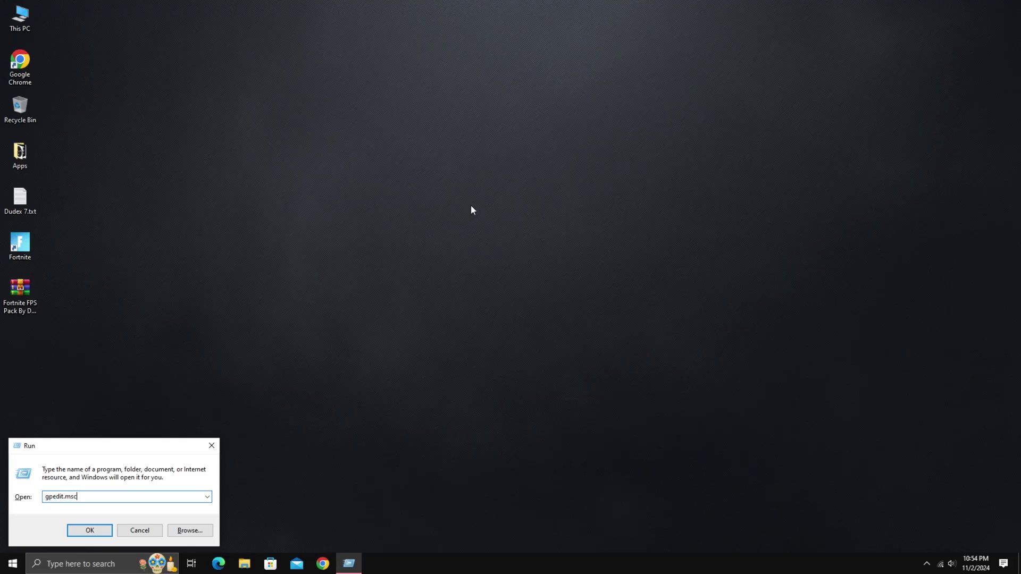
key("Return")
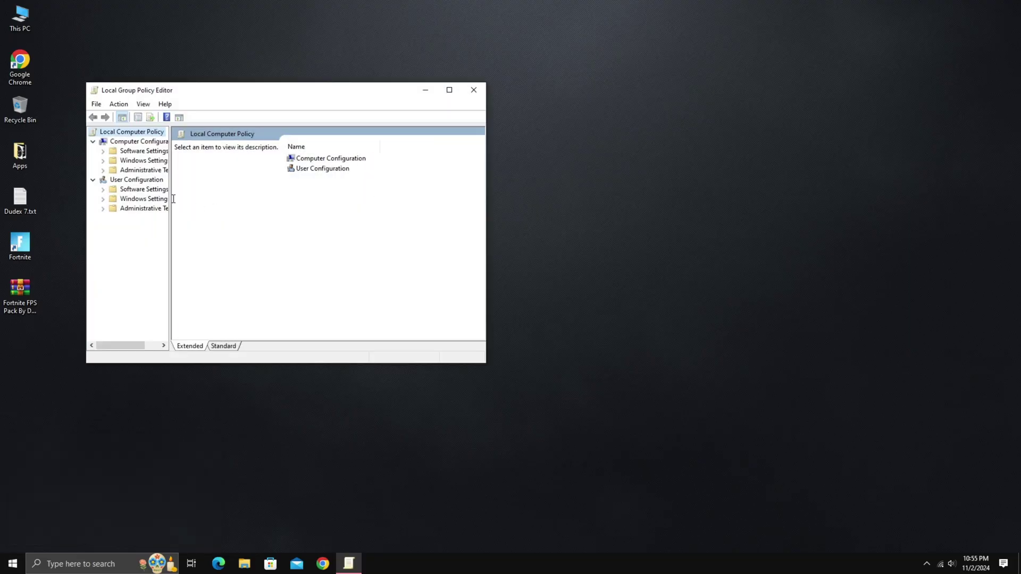
- Open the App Privacy policies in Windows Components, under Computer Configuration's Administrative Templates
left_click_drag(170, 204, 213, 206)
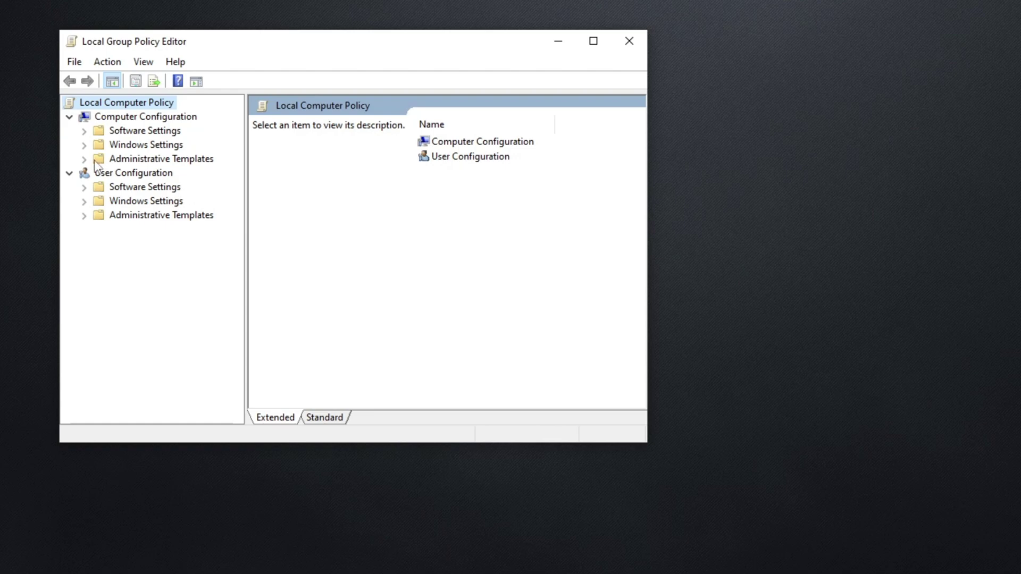
left_click(103, 169)
left_click(152, 257)
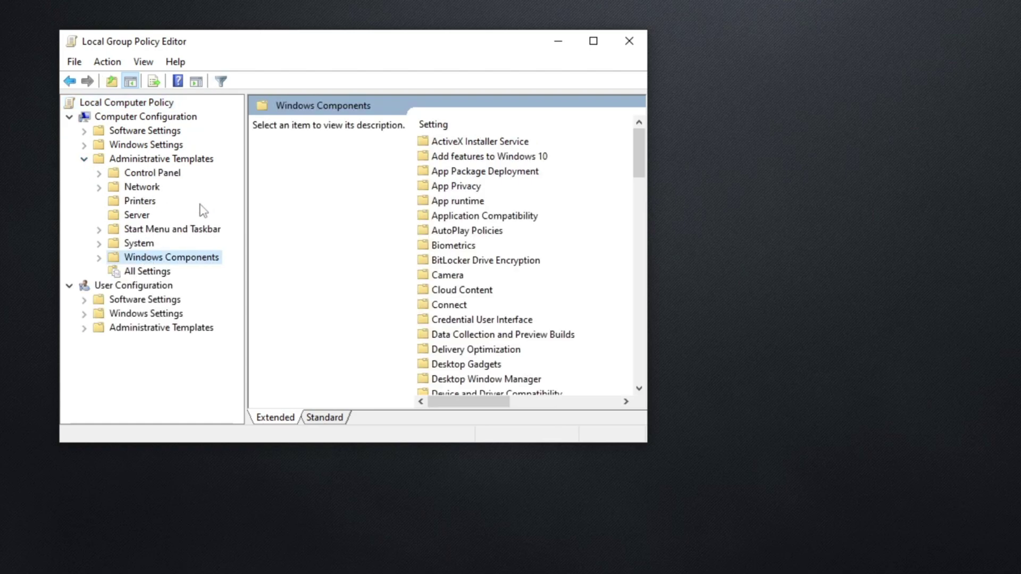
double_click(451, 187)
scroll(509, 250, "down", 2)
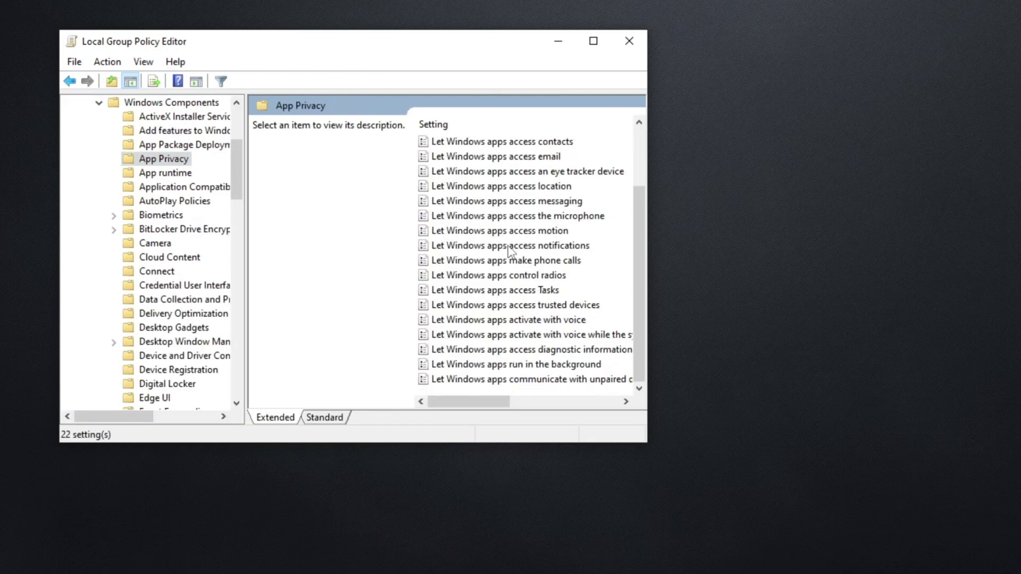
- Enable the policy "Let Windows apps run in the background" with Force Deny as the default for all apps, and close the policy editor
double_click(525, 366)
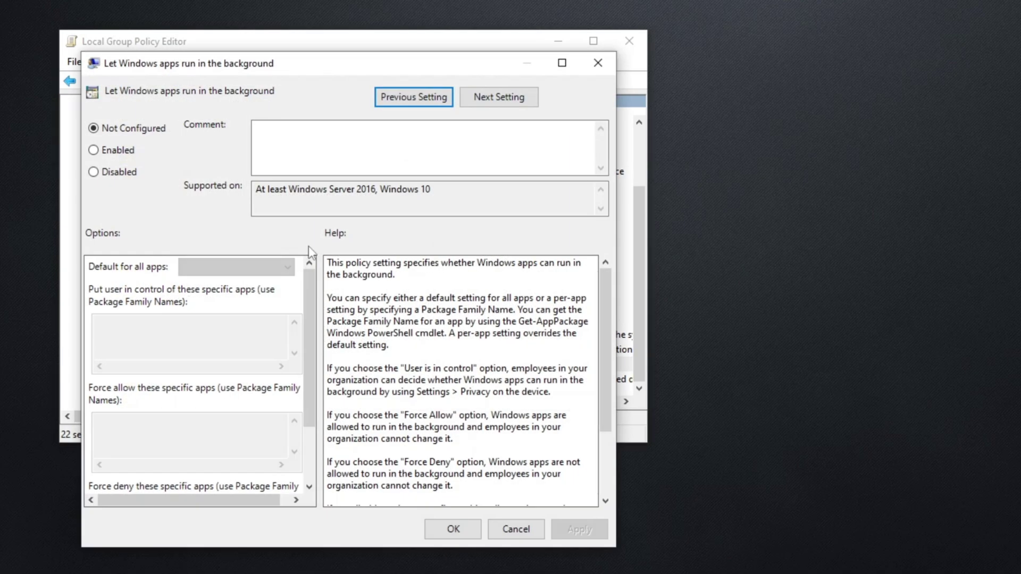
left_click(94, 149)
left_click(254, 267)
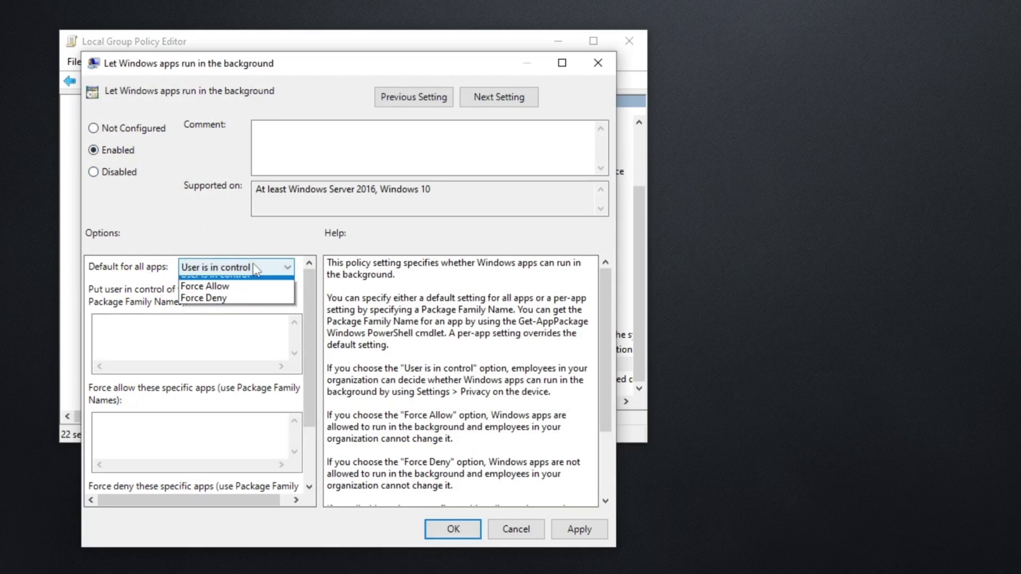
left_click(245, 306)
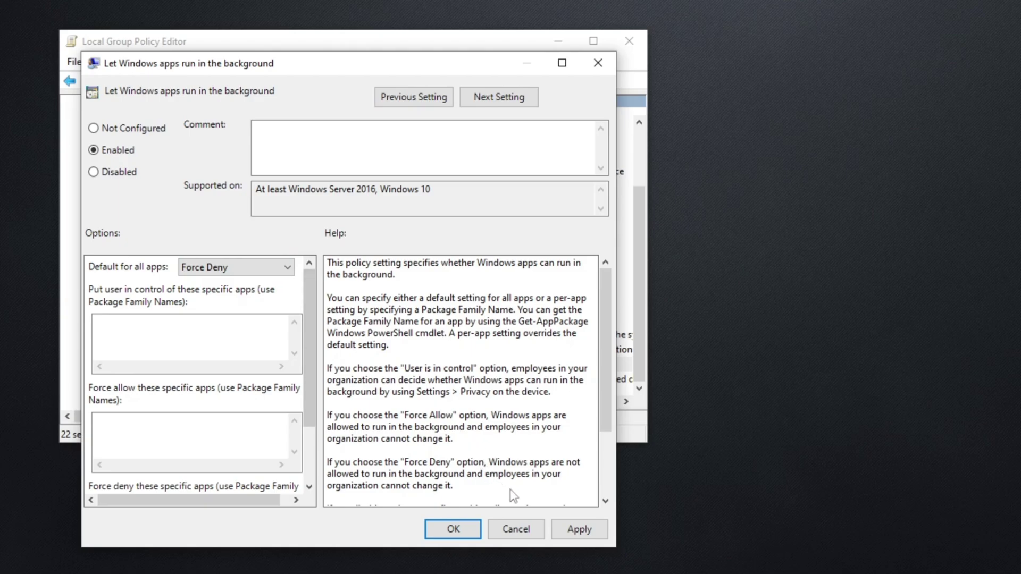
left_click(579, 529)
left_click(453, 529)
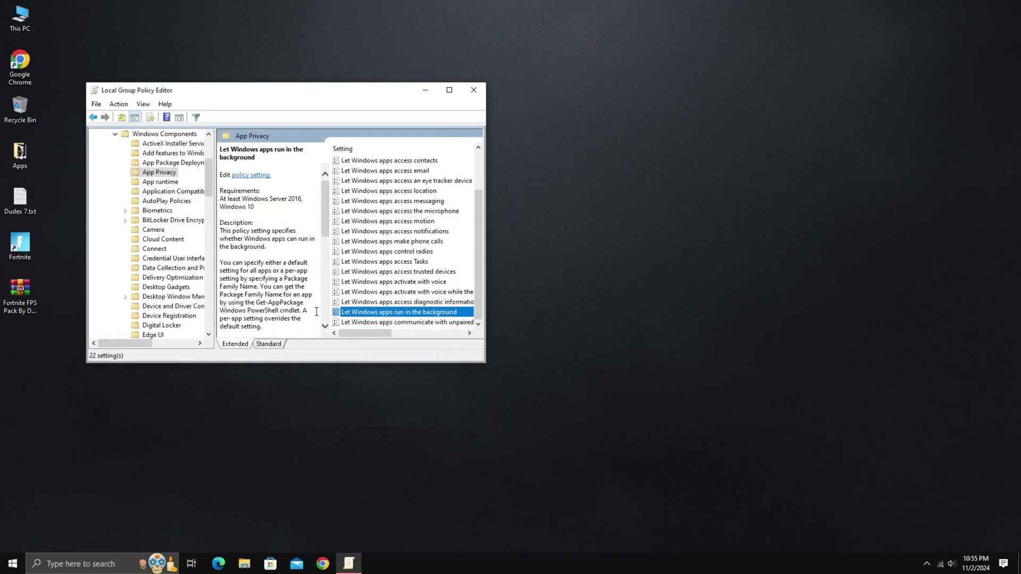
left_click(471, 91)
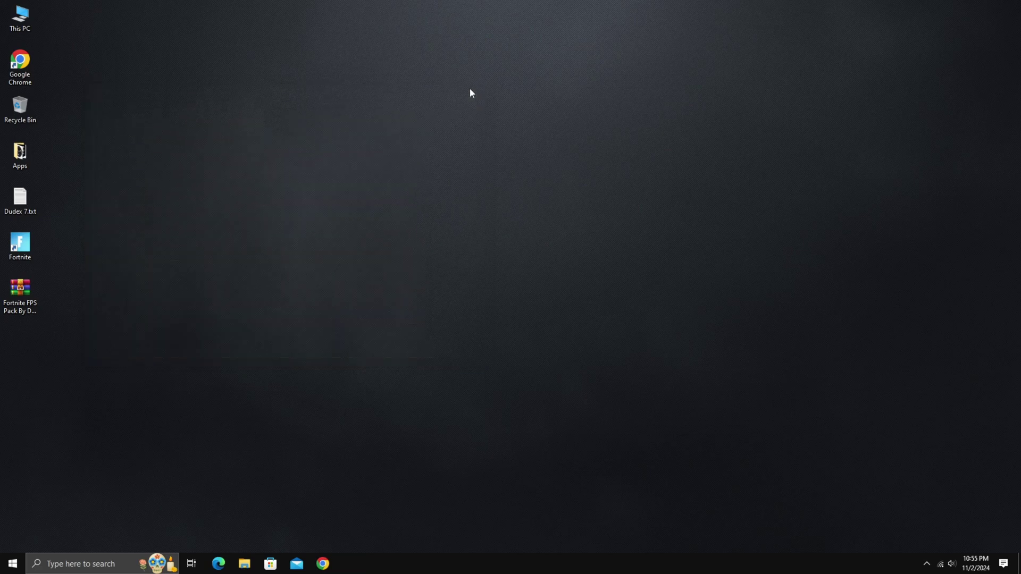
- Open the Windows Services console
key("super")
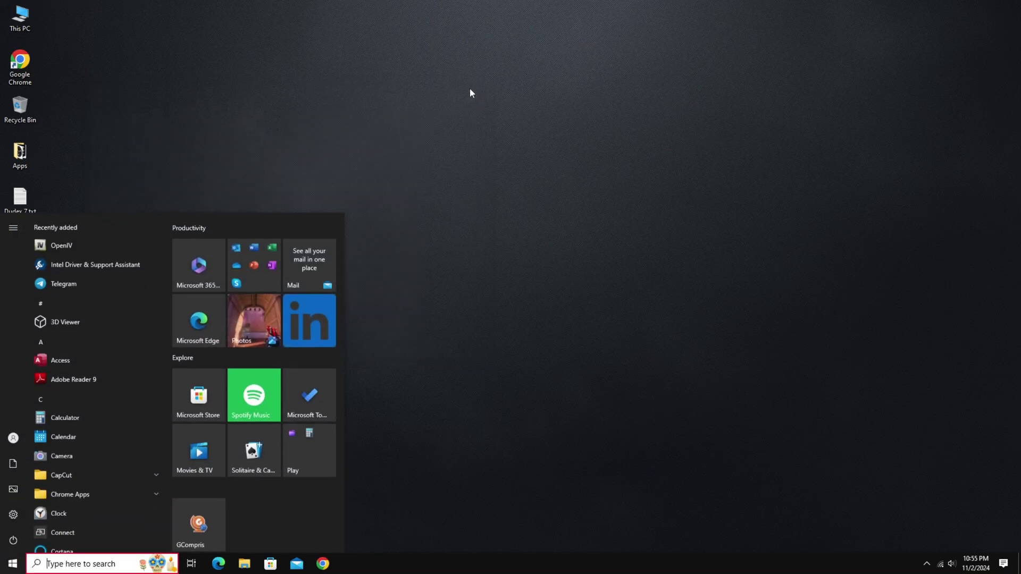
type("services")
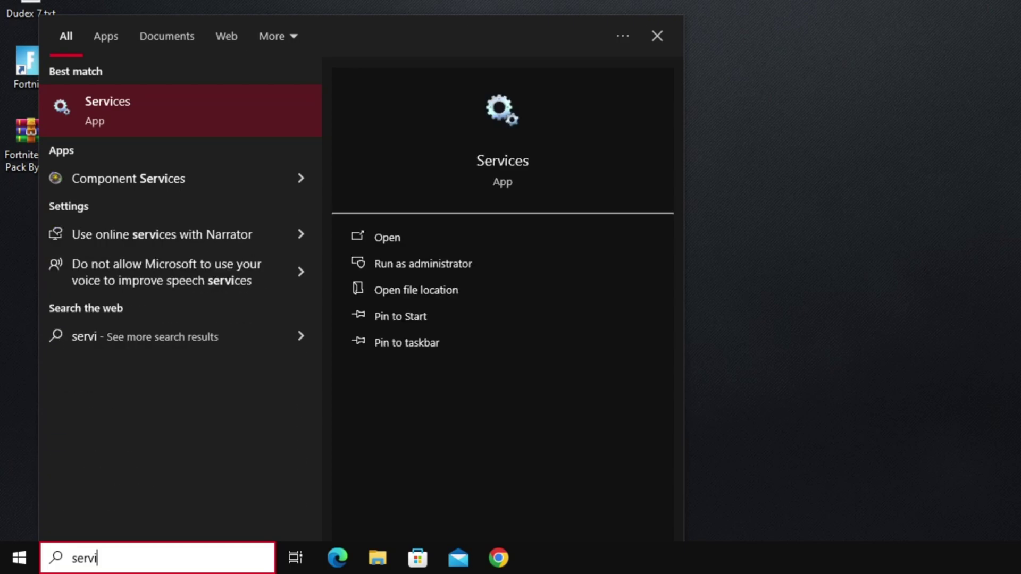
left_click(203, 133)
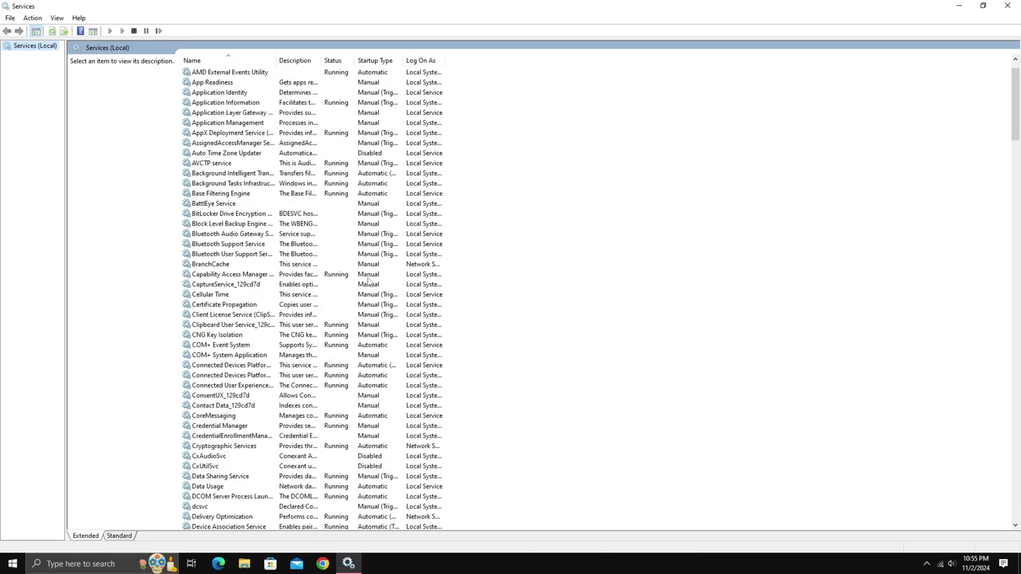
- Find the SysMain service in the local services list and open its properties
scroll(369, 282, "down", 15)
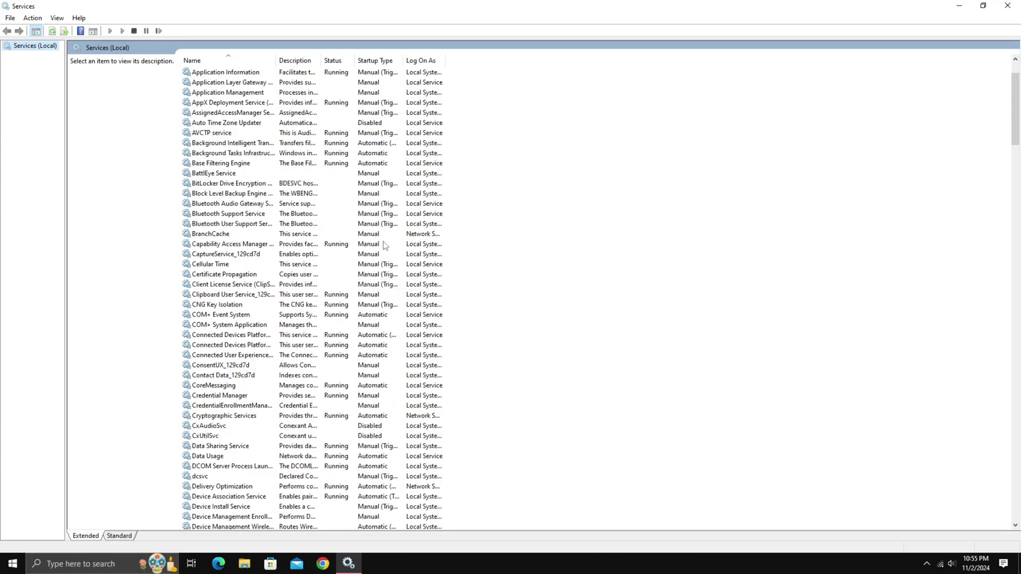
scroll(347, 288, "down", 16)
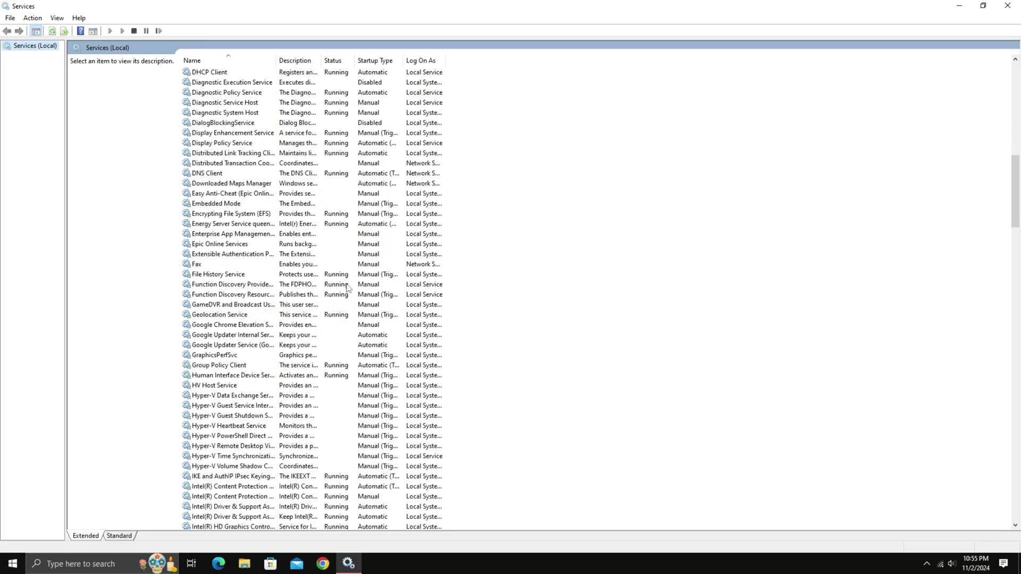
scroll(340, 291, "down", 14)
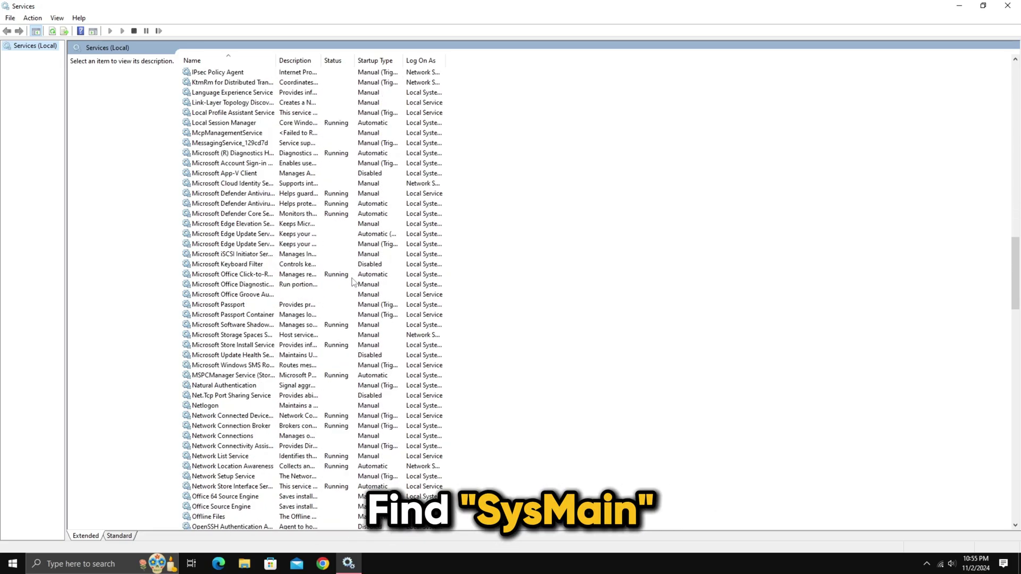
scroll(343, 303, "down", 3)
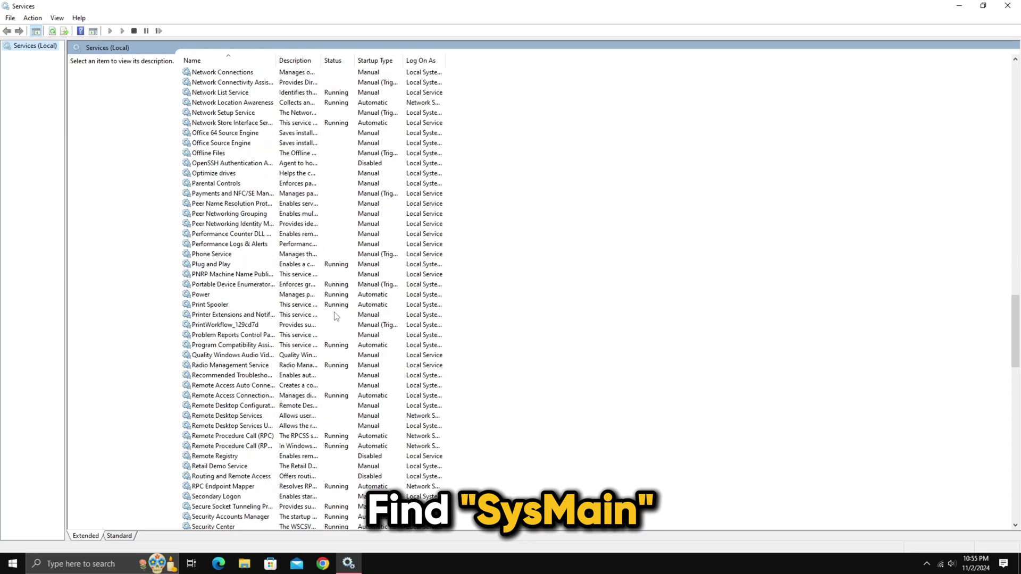
scroll(308, 323, "down", 5)
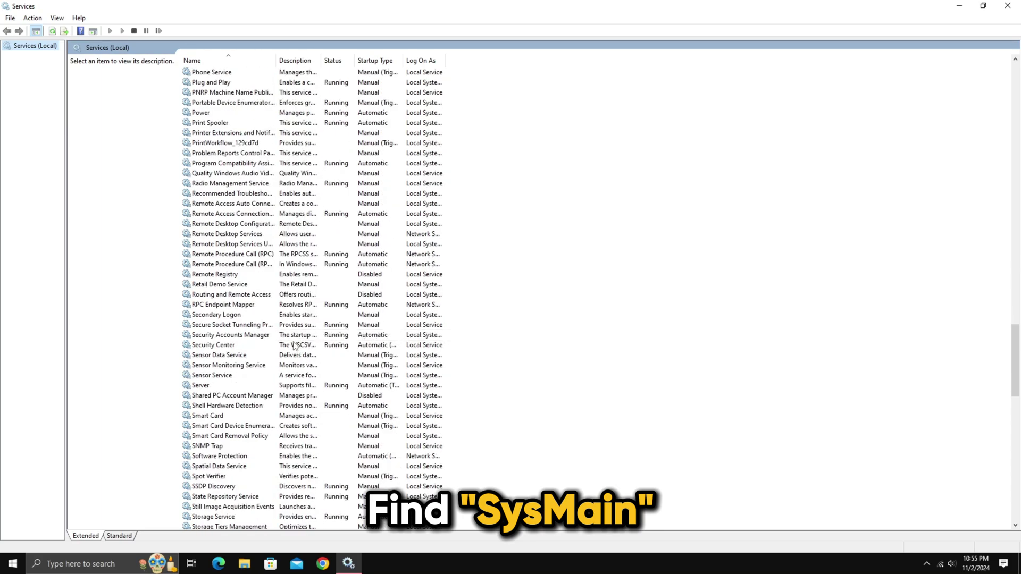
scroll(213, 392, "down", 1)
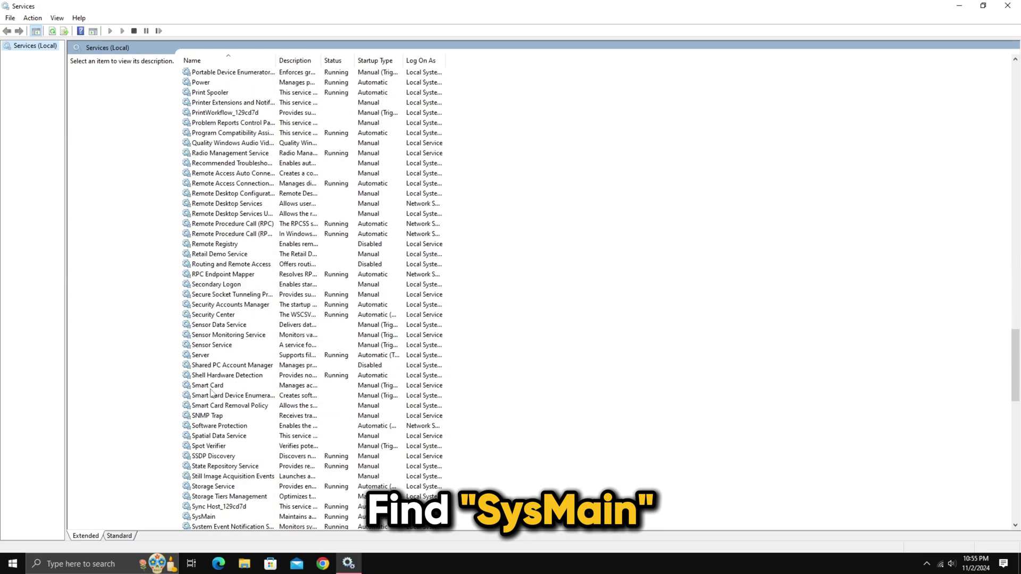
scroll(218, 380, "down", 1)
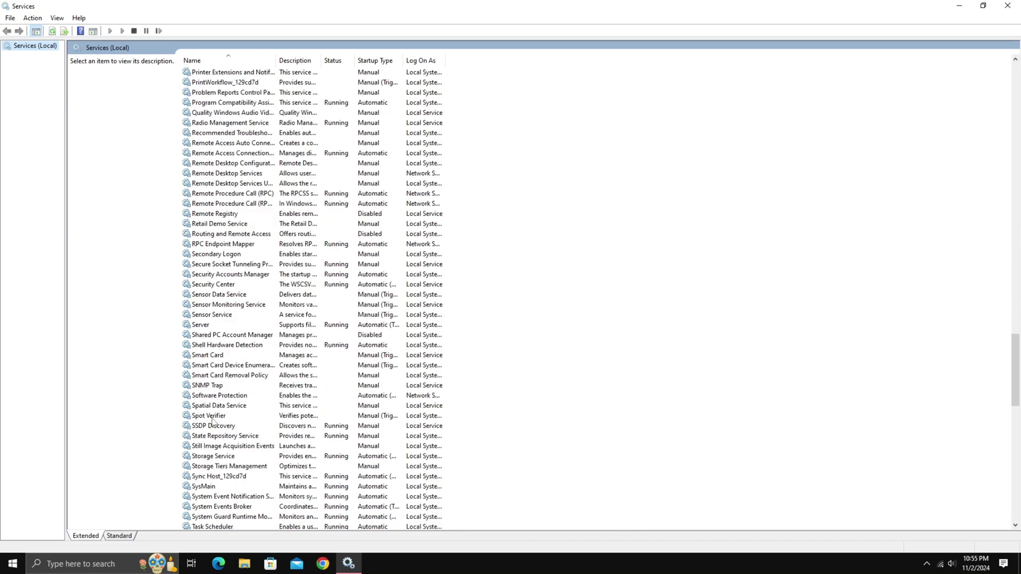
scroll(220, 416, "down", 2)
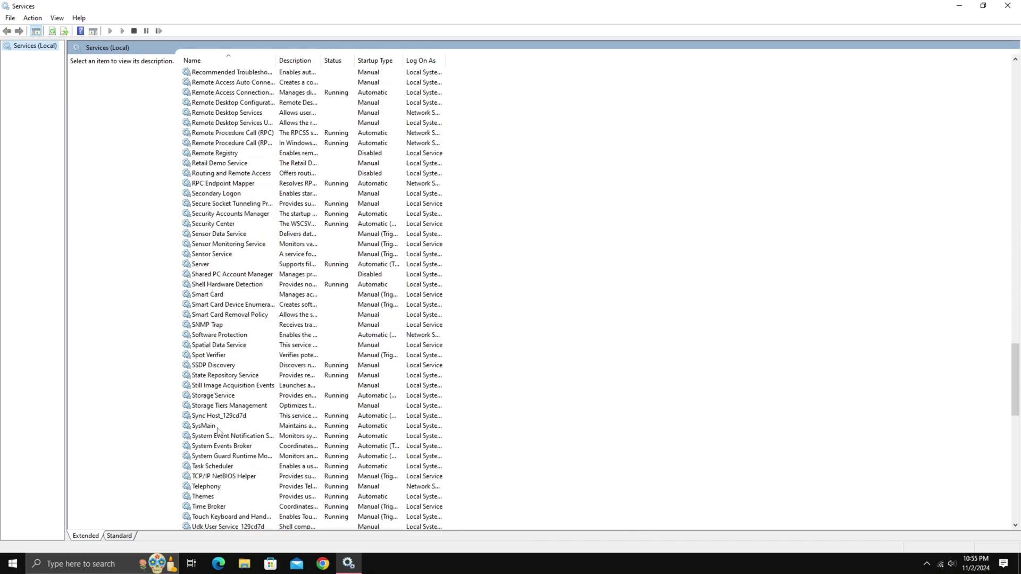
left_click(212, 428)
left_click(214, 430)
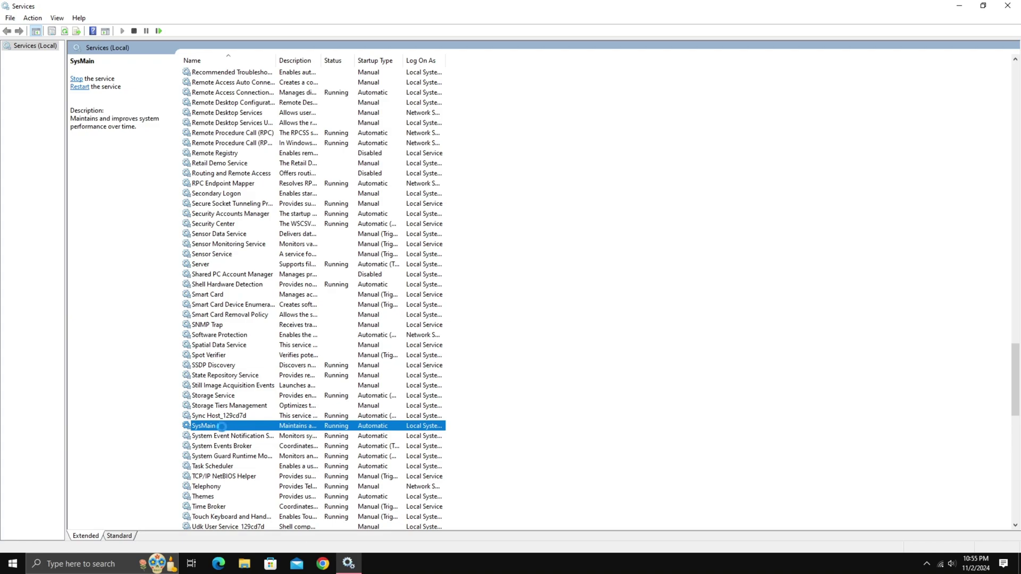
right_click(222, 426)
left_click(269, 525)
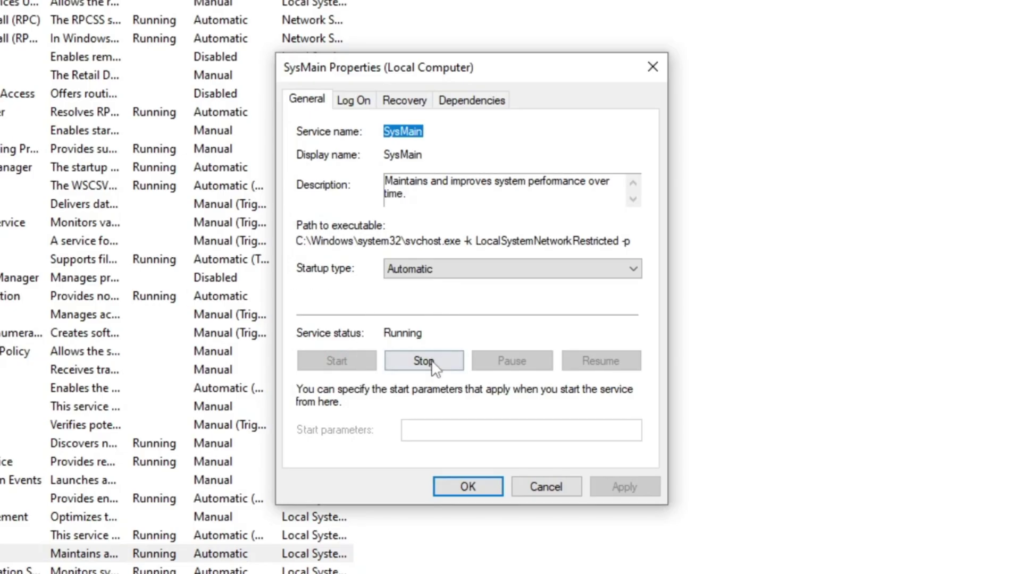
- Set the SysMain startup type to Disabled, stop the service, apply the change and close Services
left_click(426, 272)
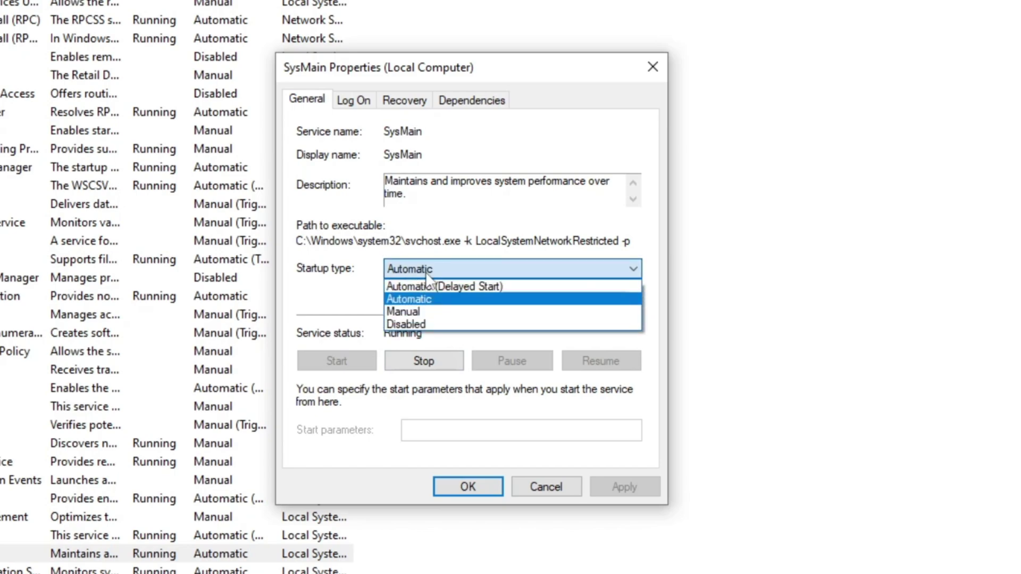
left_click(425, 326)
left_click(431, 365)
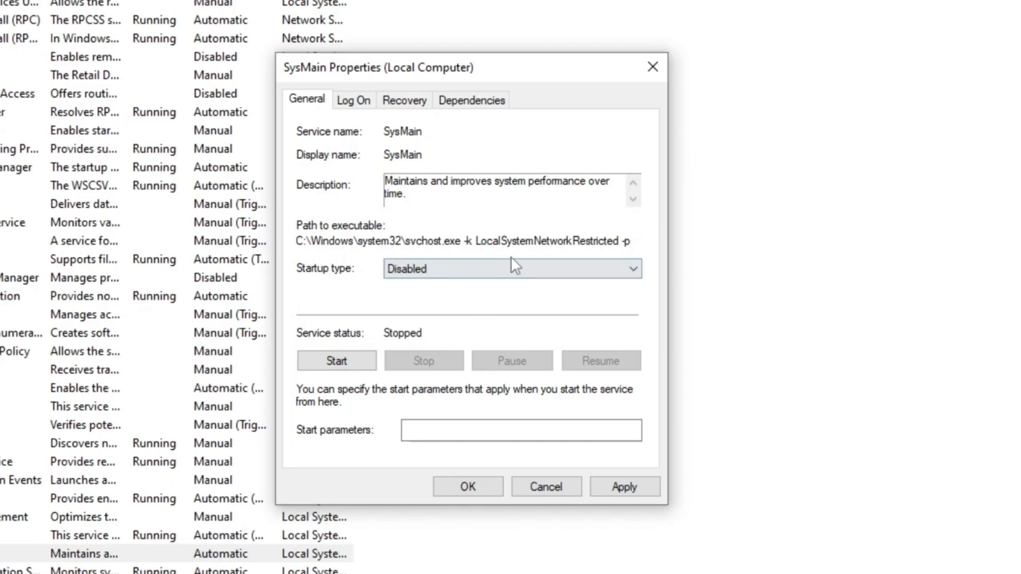
left_click(625, 485)
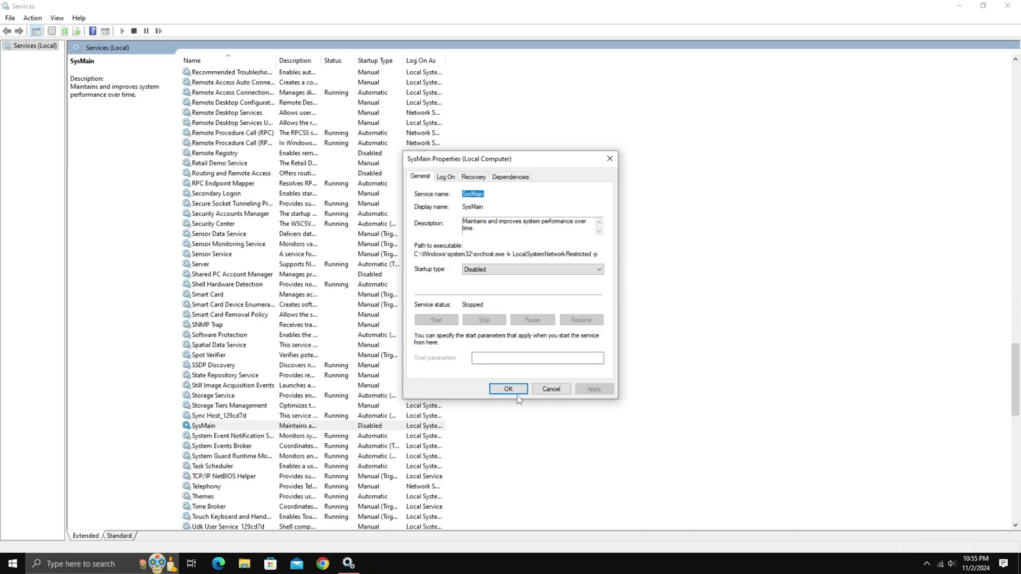
left_click(512, 390)
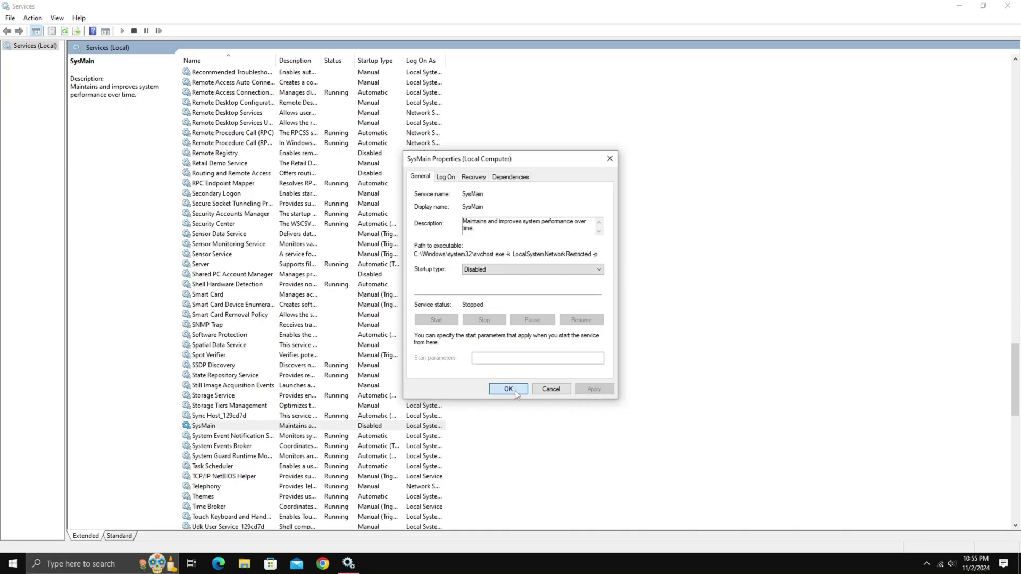
left_click(1002, 6)
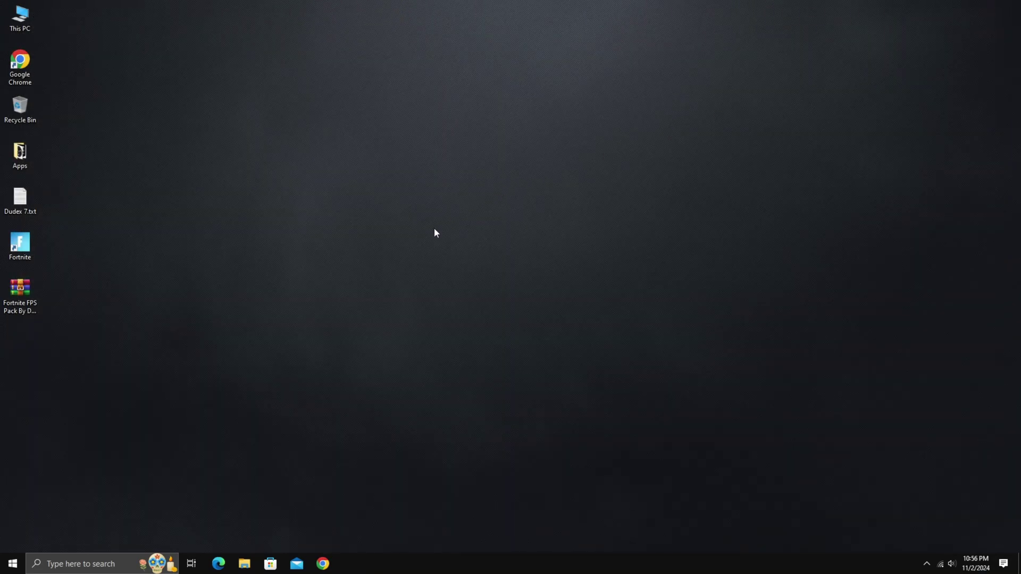
- Open the Performance Options for adjusting the appearance and performance of Windows
key("super")
type("performance")
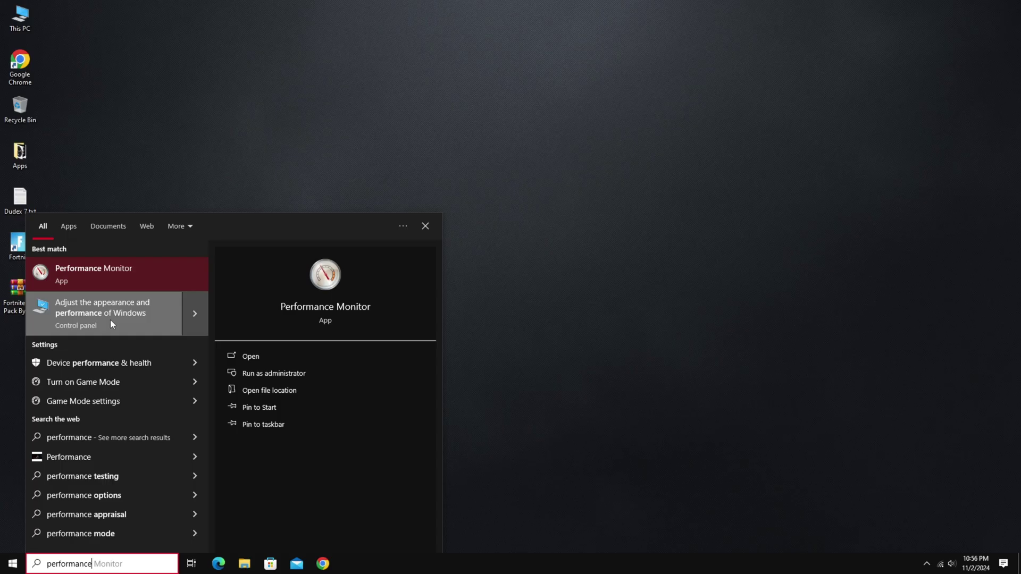
left_click(169, 180)
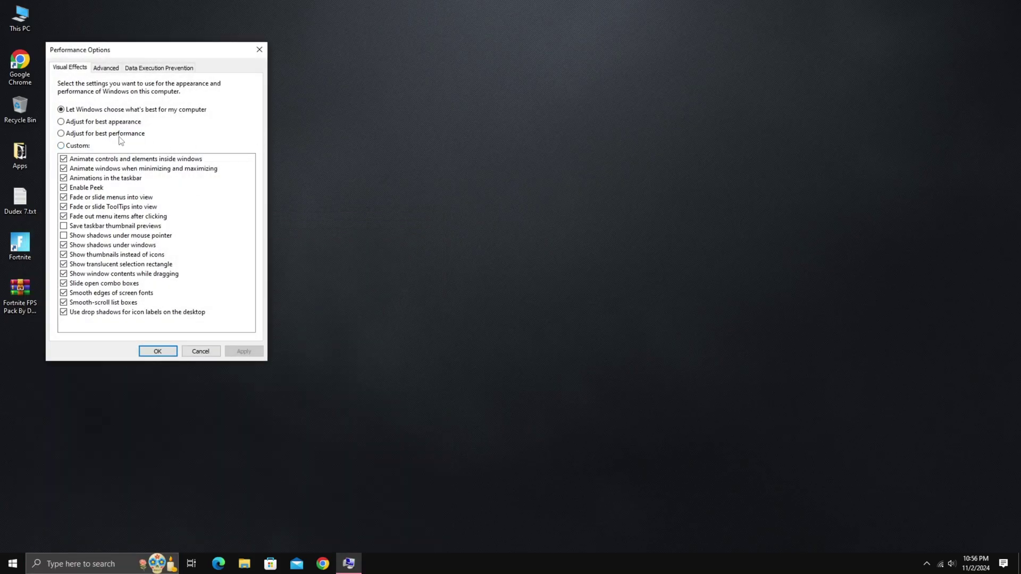
left_click_drag(131, 57, 220, 83)
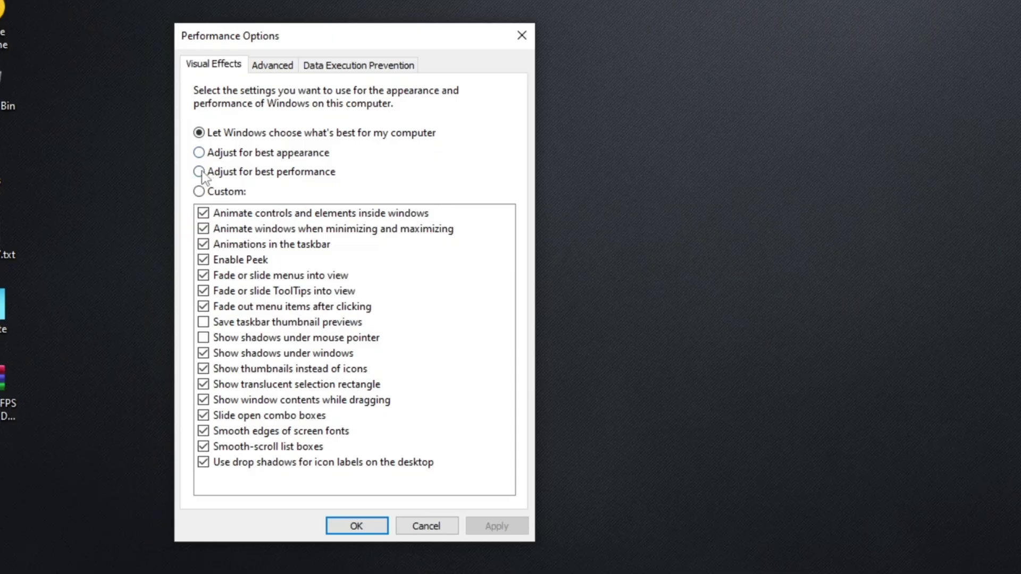
- Adjust visual effects for best performance, keeping only "Show thumbnails instead of icons" and "Smooth edges of screen fonts" enabled, and apply
left_click(151, 161)
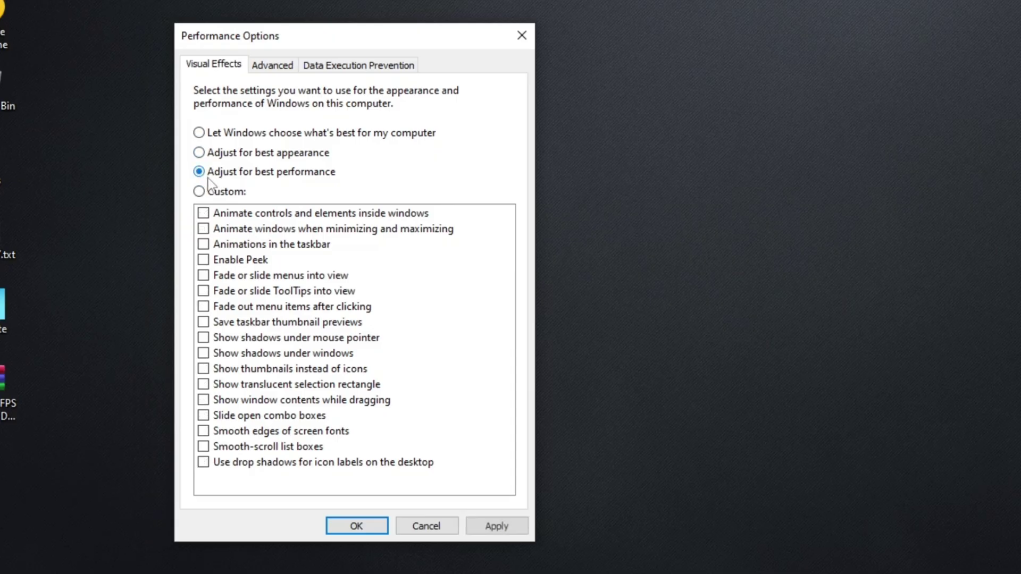
left_click(208, 370)
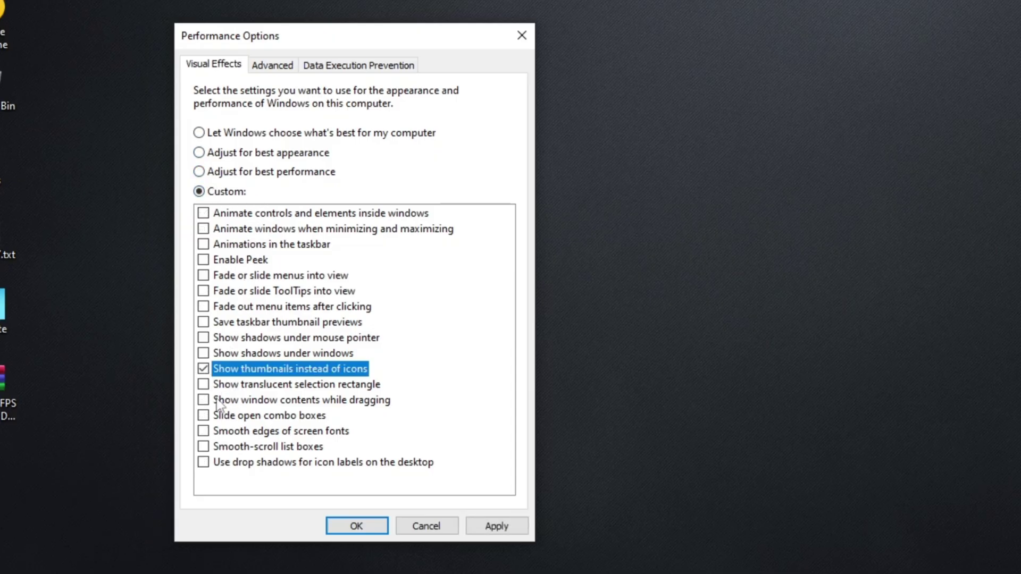
left_click(202, 432)
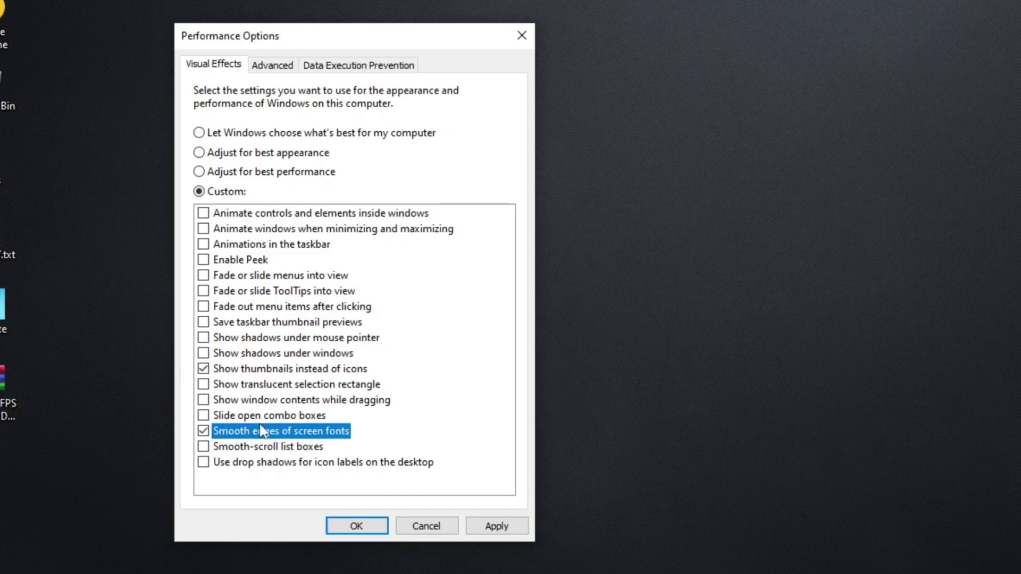
left_click(511, 528)
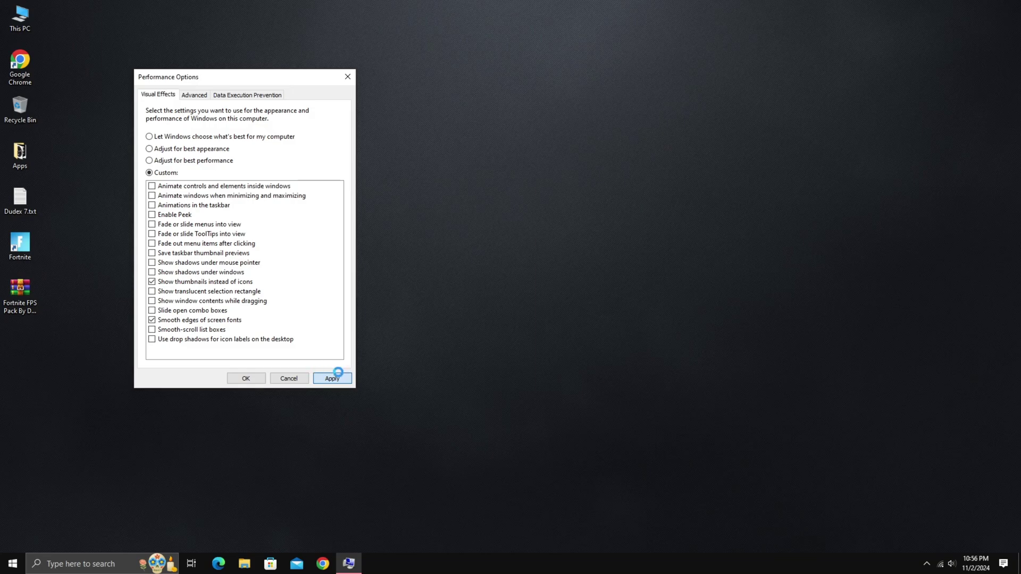
left_click(259, 378)
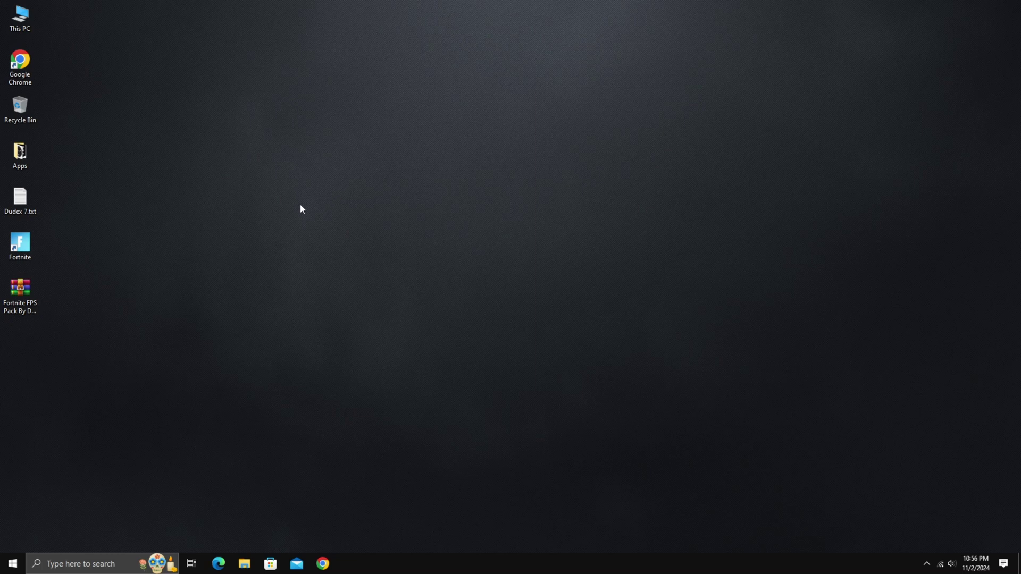
- Switch to the Epic Games Launcher and show the game library
key("super")
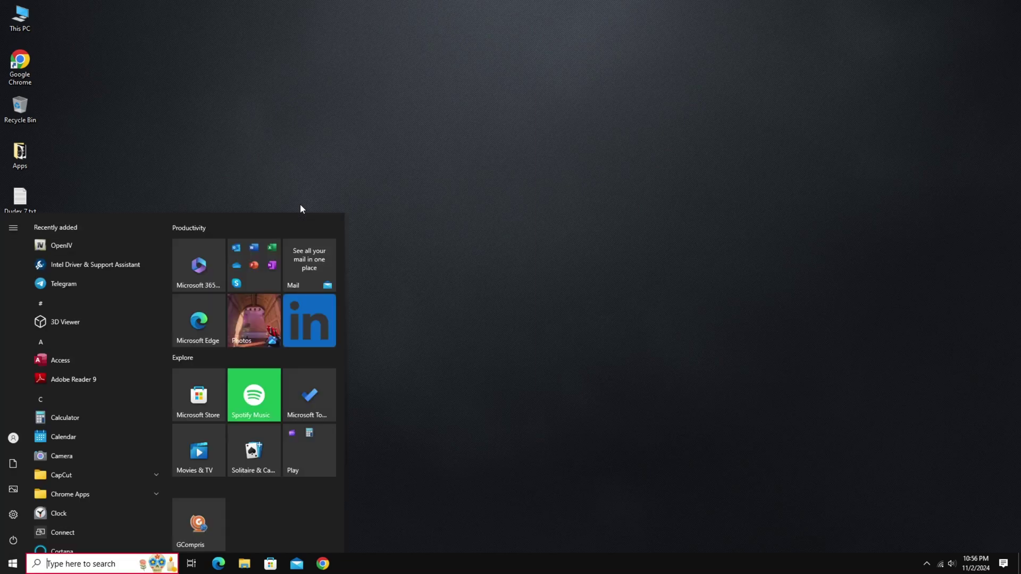
type("epic")
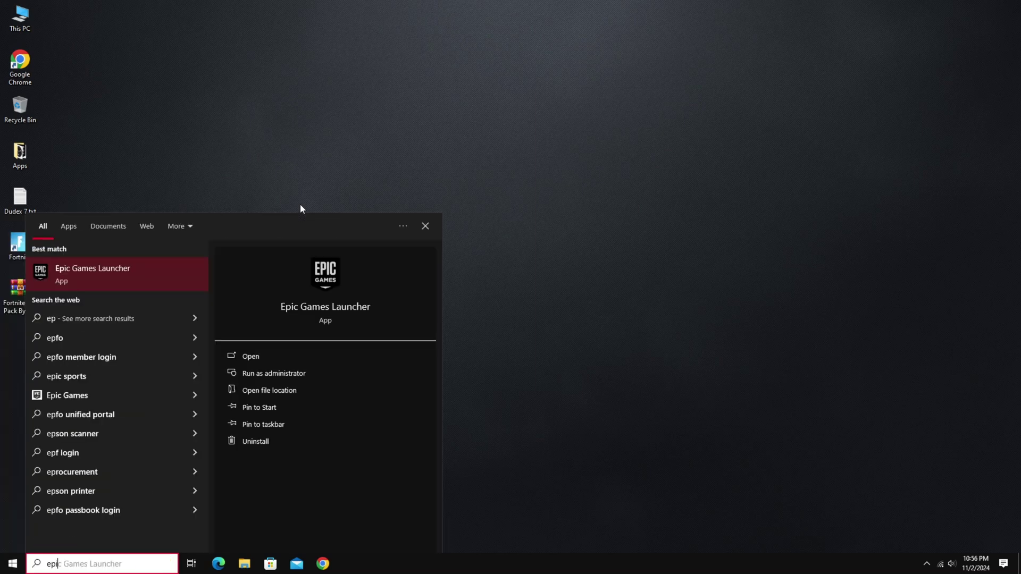
left_click(196, 266)
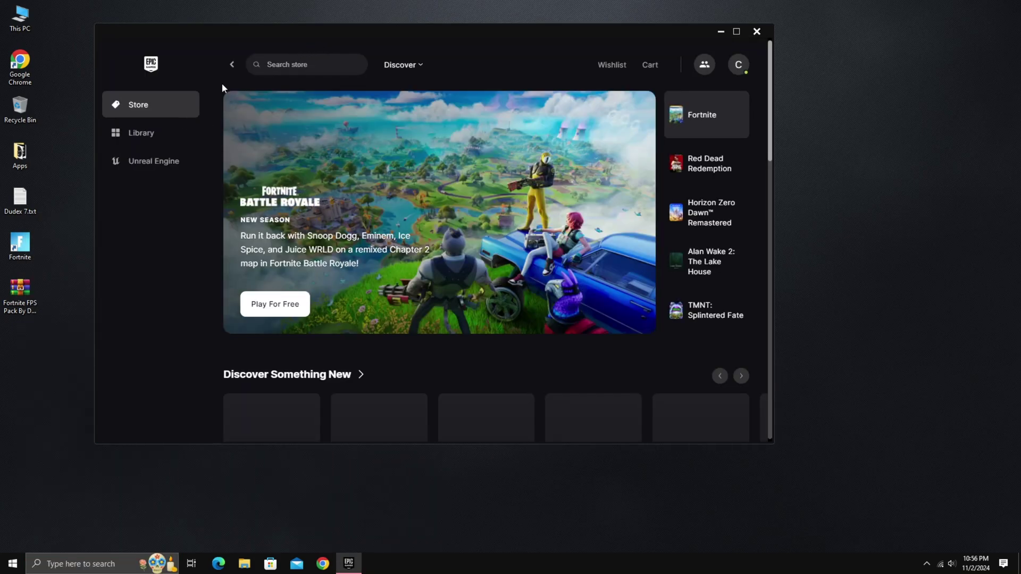
left_click(162, 140)
scroll(340, 228, "down", 1)
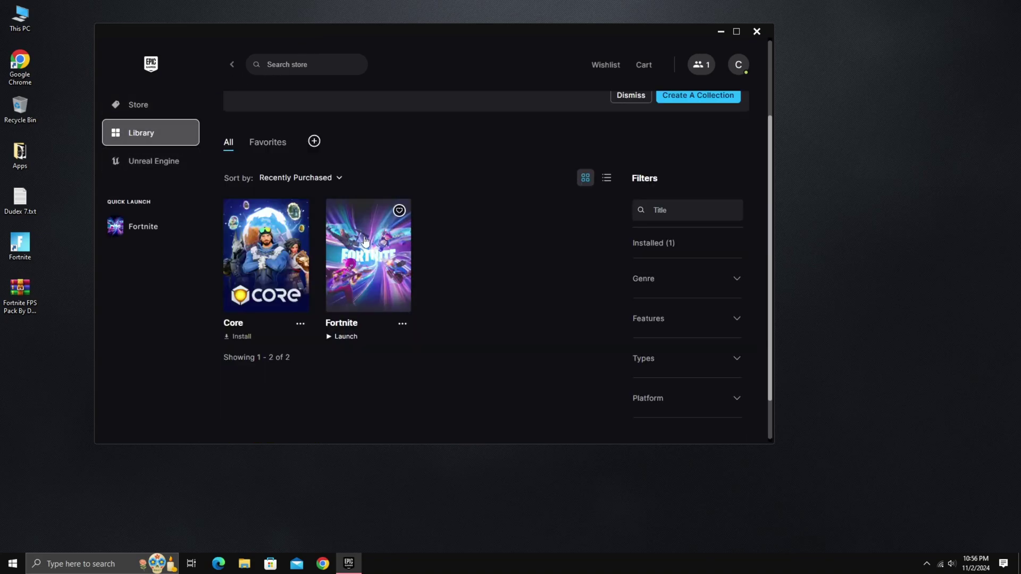
- In Fortnite's installation options, make sure High Resolution Textures is deselected and apply the options
left_click(396, 322)
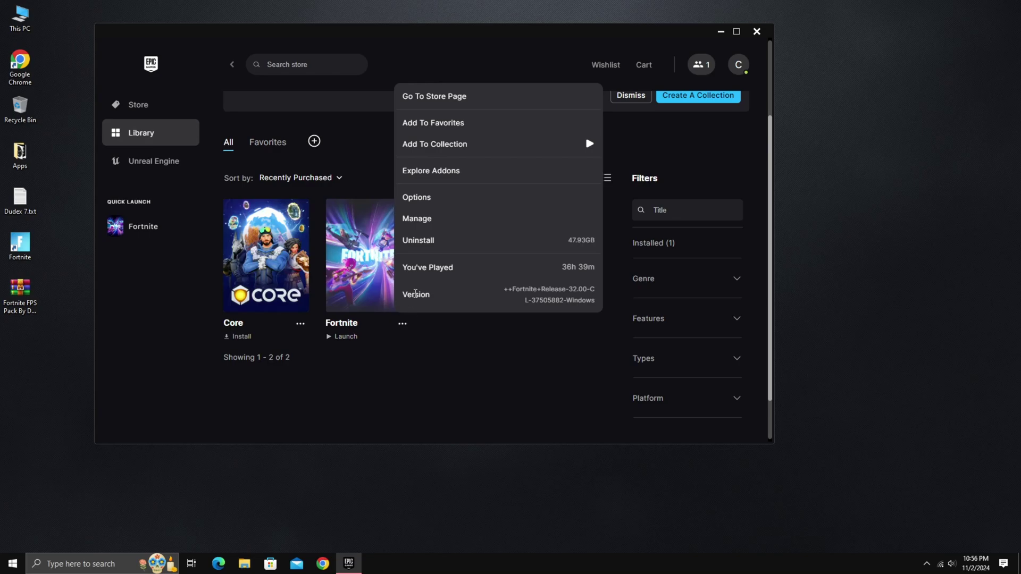
left_click(432, 202)
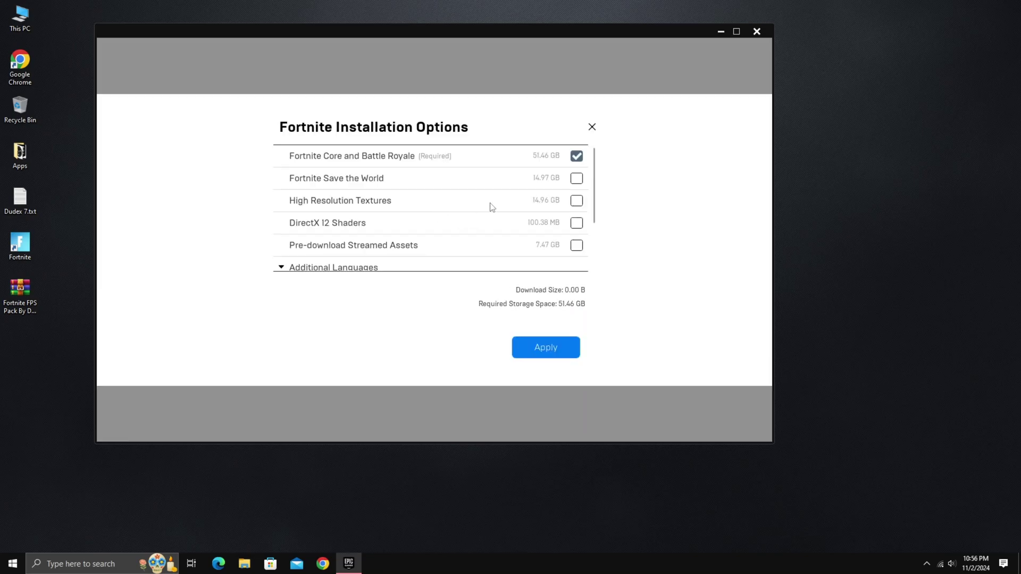
left_click(576, 201)
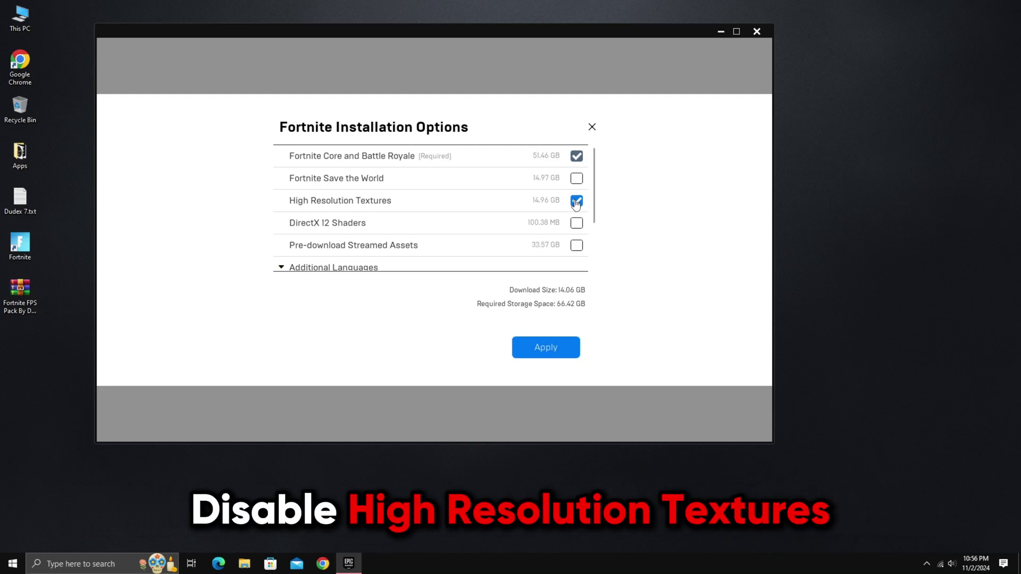
left_click(576, 202)
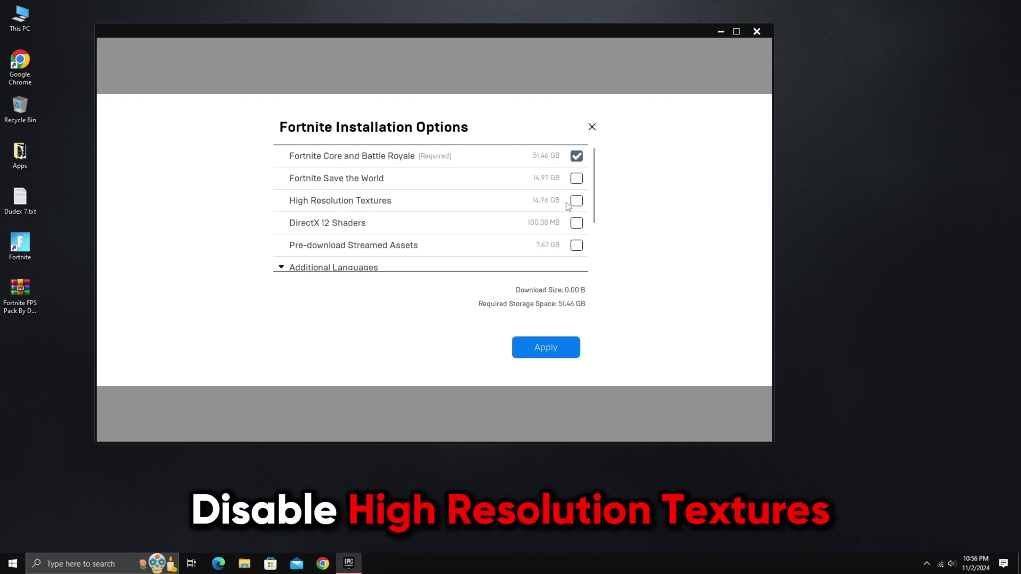
left_click(541, 347)
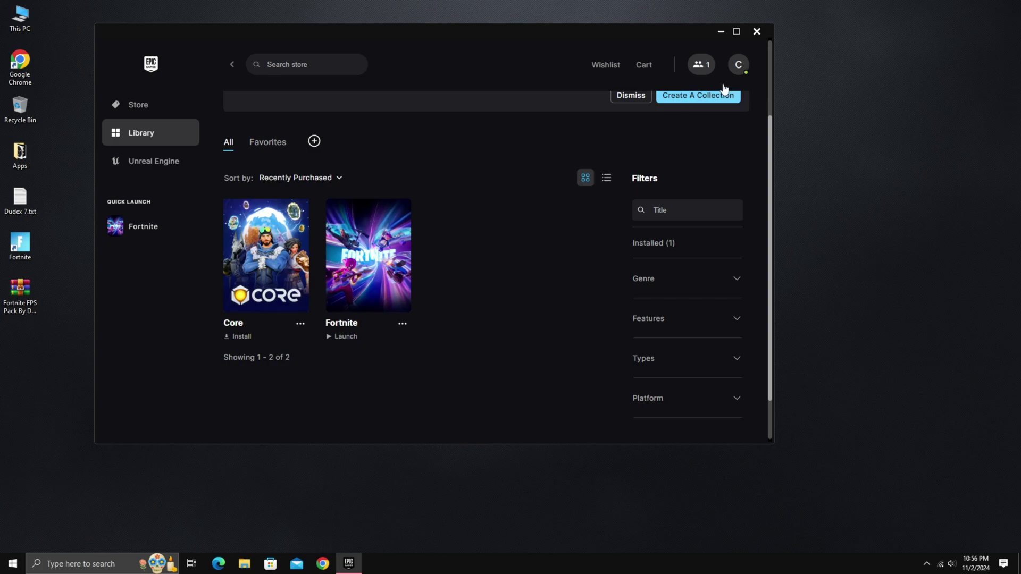
- Close the Epic Games Launcher, then extract the Fortnite FPS Pack archive onto the desktop and move the extracted folder to an open area
left_click(755, 35)
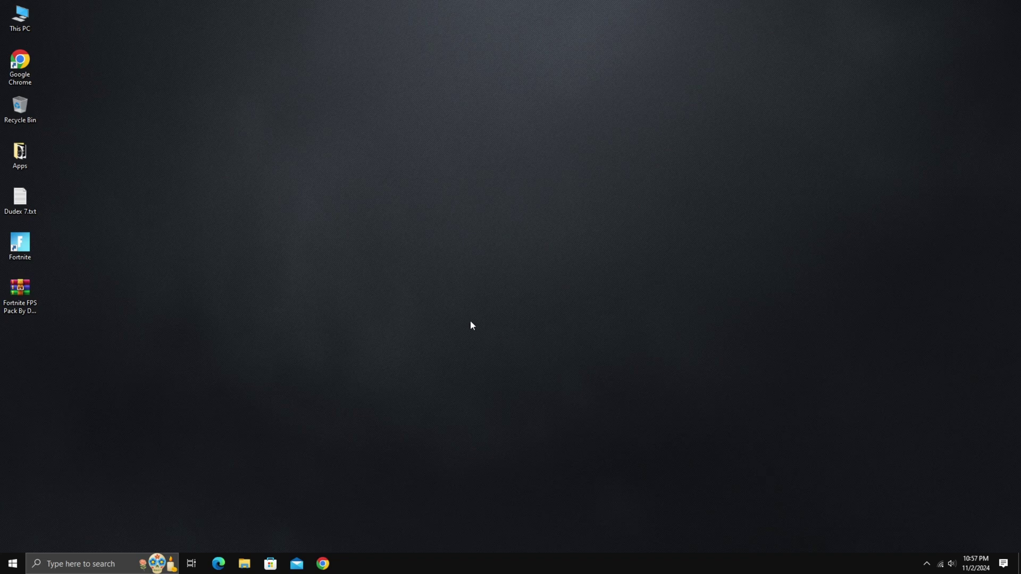
left_click(10, 291)
right_click(9, 291)
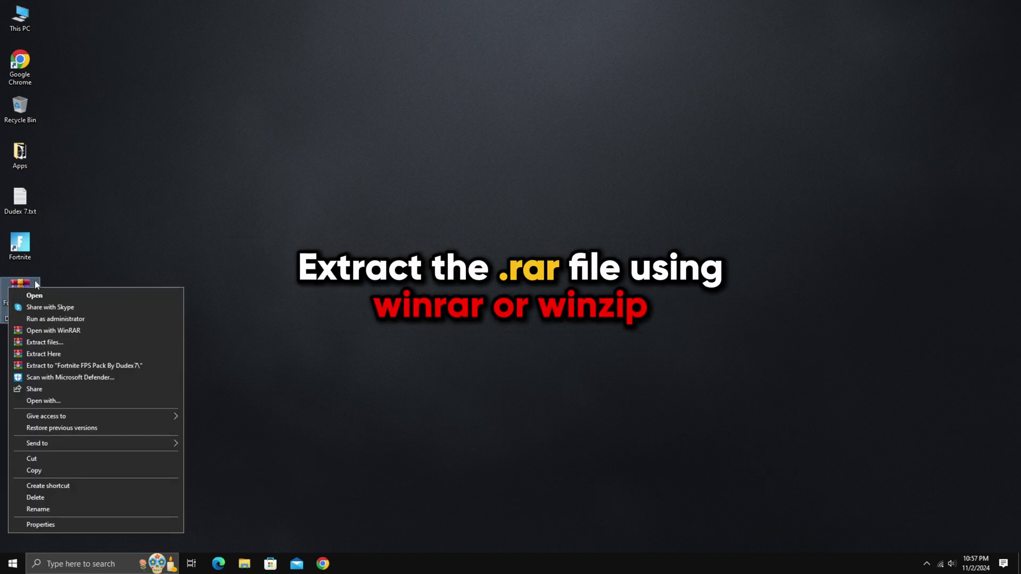
left_click(62, 352)
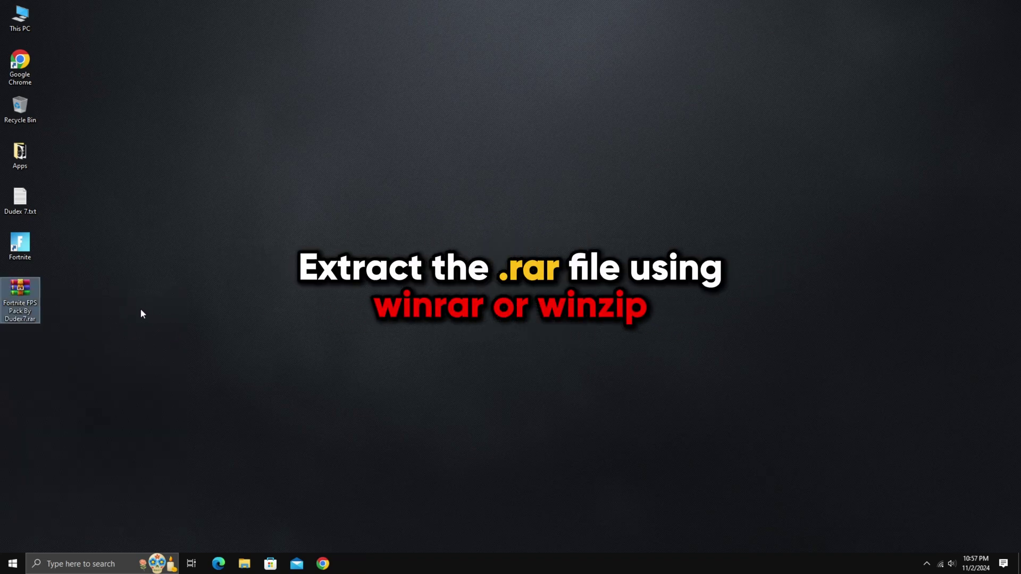
left_click_drag(20, 334, 195, 212)
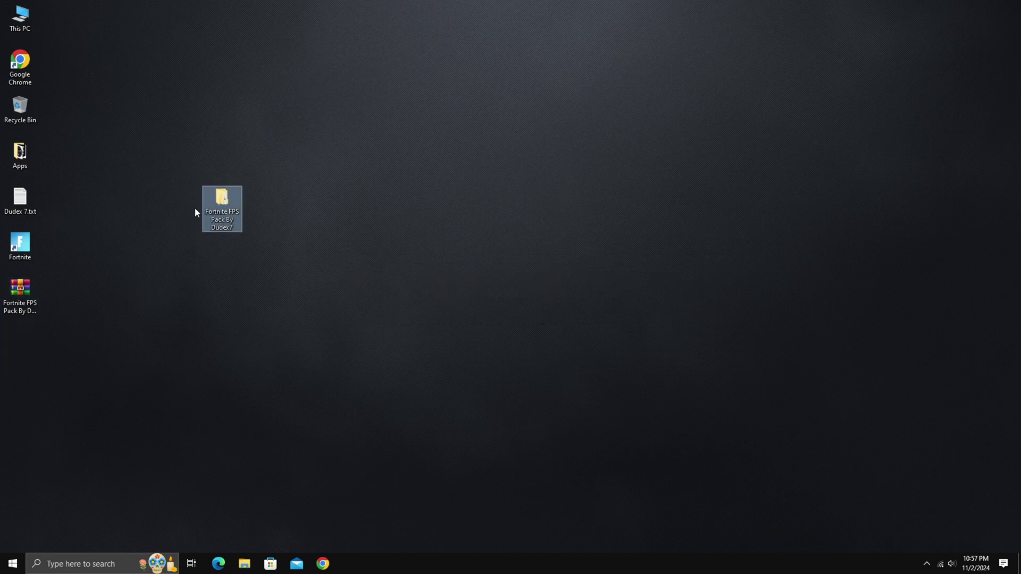
- In the extracted pack's 1 Ram Optimization folder, merge 16 GB.reg into the registry
double_click(233, 198)
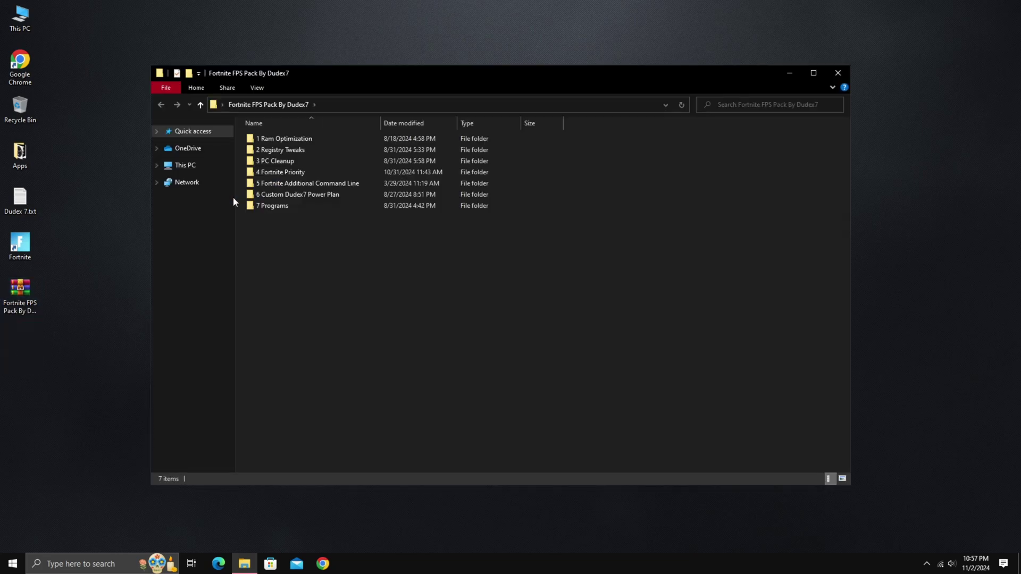
double_click(295, 140)
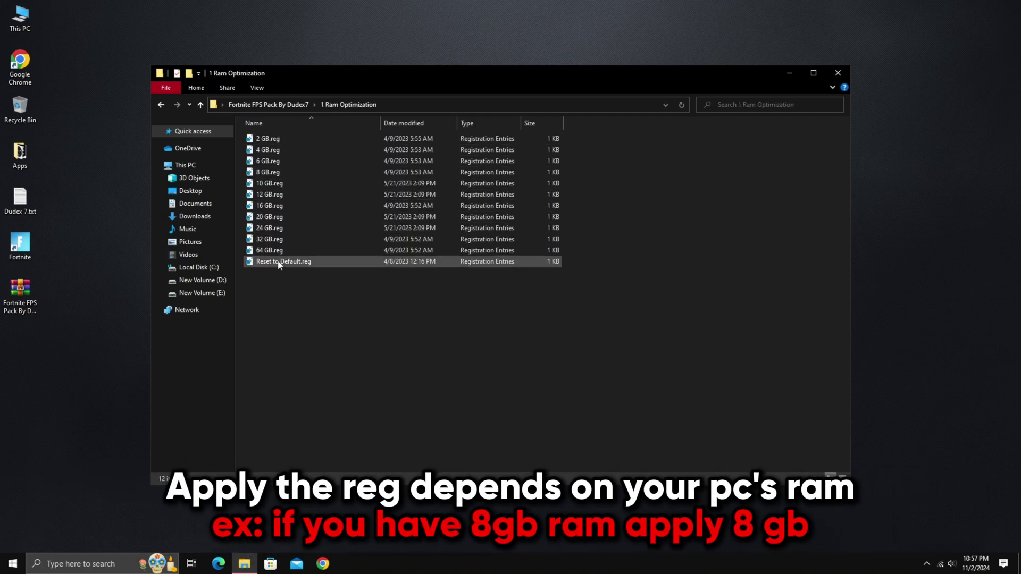
key("ctrl+a")
left_click(267, 284)
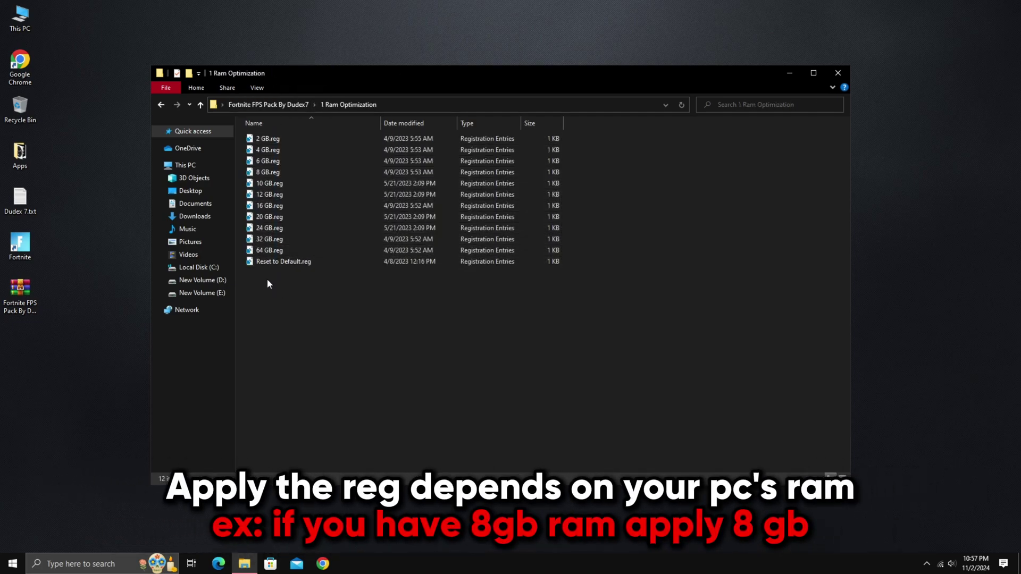
left_click(283, 207)
double_click(284, 207)
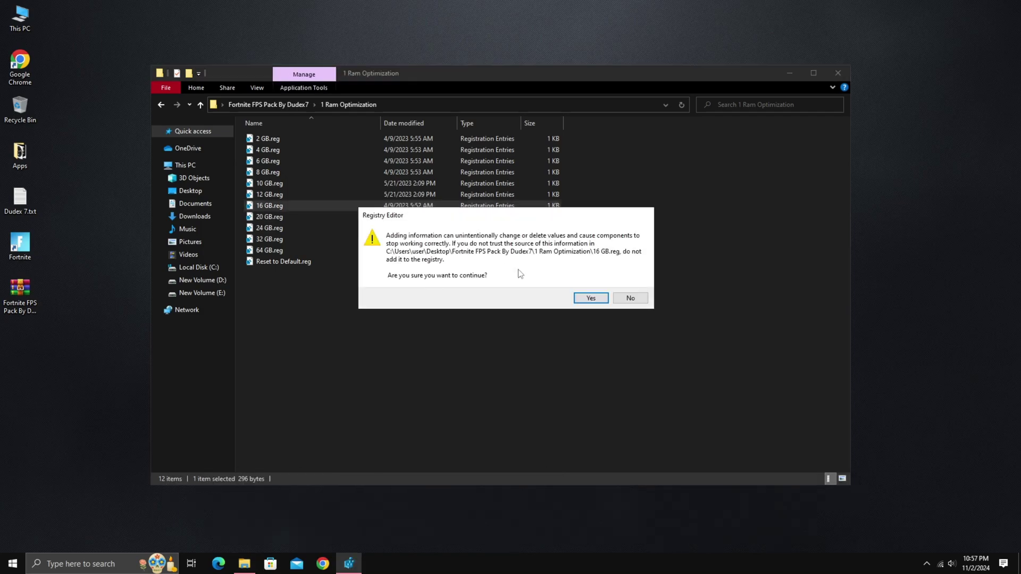
left_click(588, 296)
left_click(628, 286)
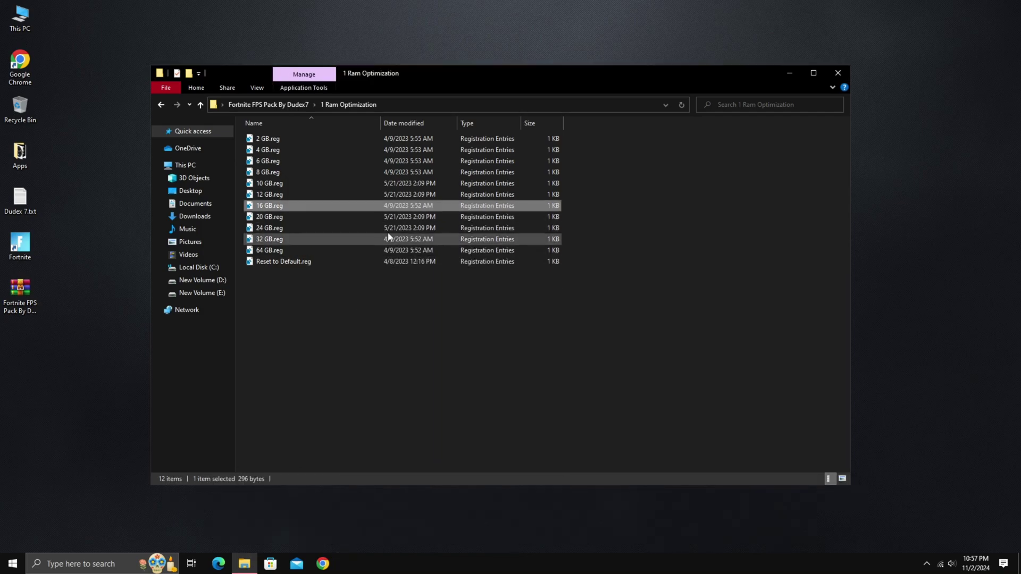
- Go to the pack's 2 Registry Tweaks folder and merge CPU Priority.reg into the registry
left_click(287, 105)
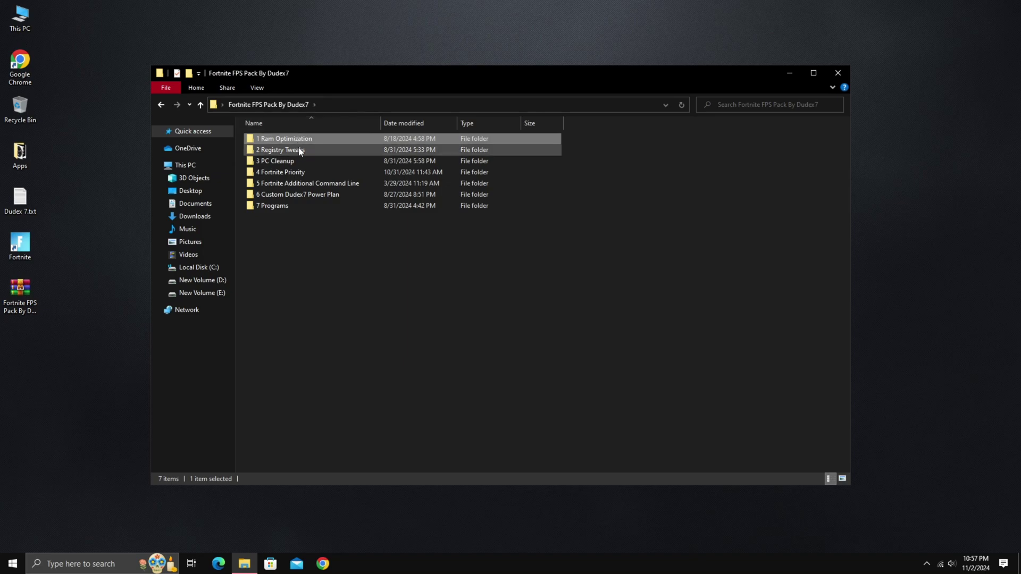
double_click(296, 150)
key("ctrl+a")
left_click(309, 212)
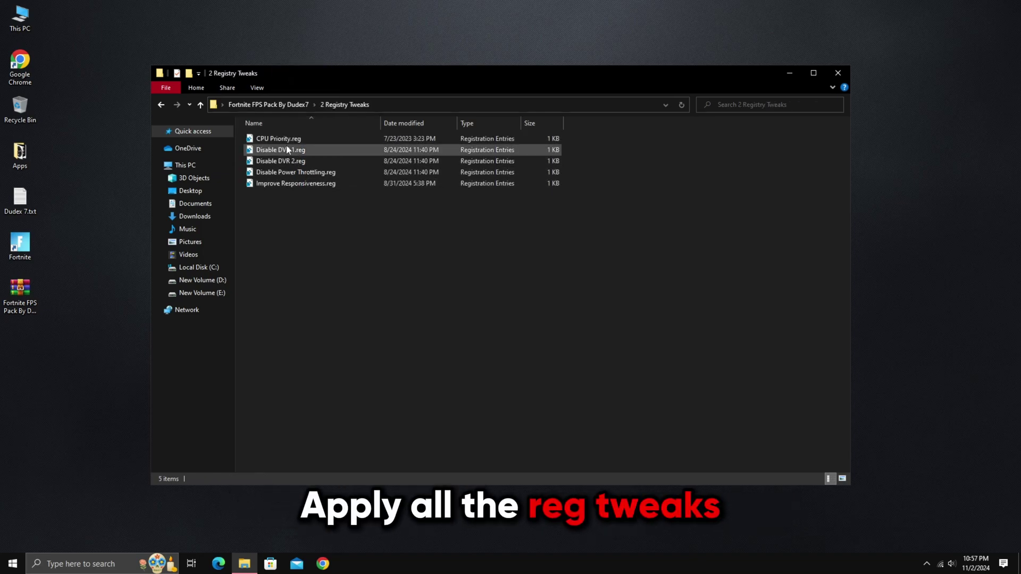
left_click(288, 140)
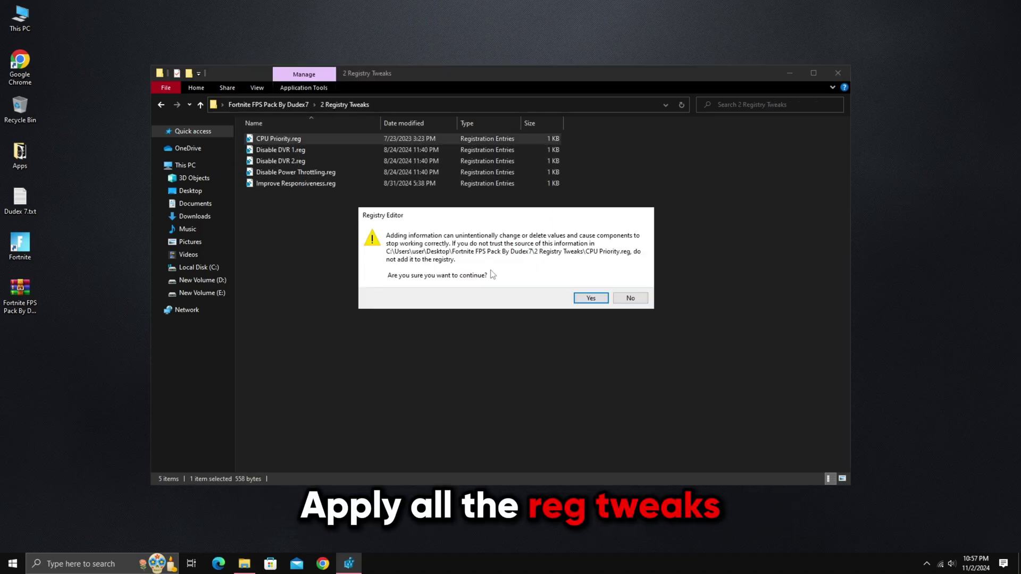
left_click(590, 299)
left_click(631, 282)
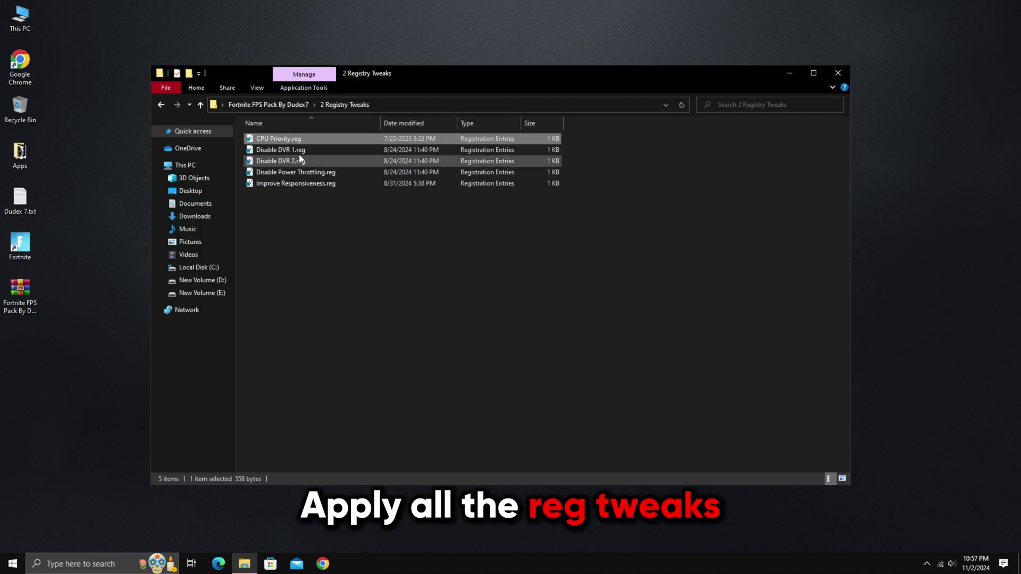
- Merge Disable DVR 1.reg and Disable DVR 2.reg into the registry
left_click(298, 152)
double_click(298, 153)
left_click(590, 299)
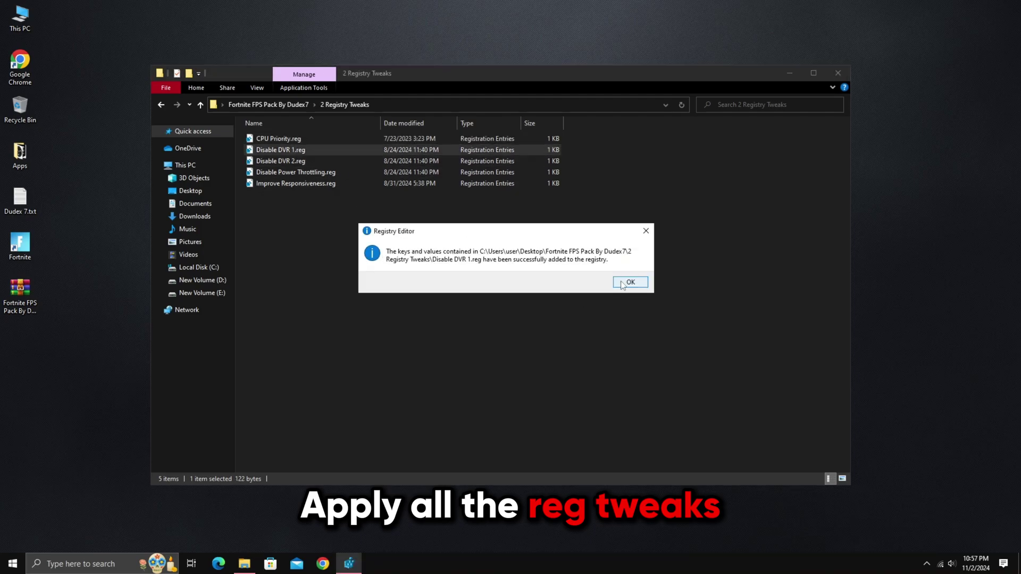
left_click(631, 283)
double_click(298, 161)
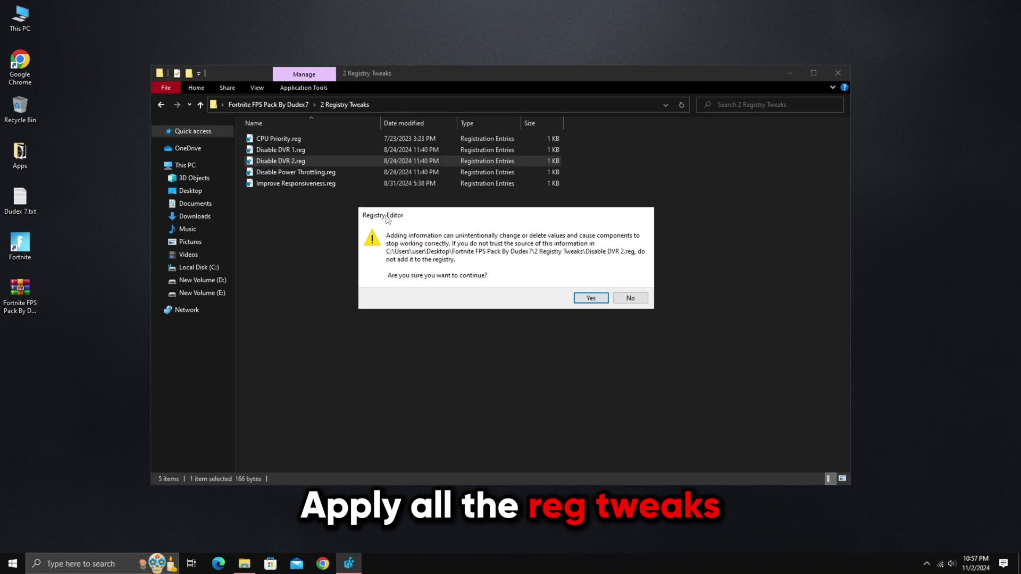
left_click(589, 298)
left_click(631, 281)
- Merge Disable Power Throttling.reg and Improve Responsiveness.reg into the registry
double_click(295, 172)
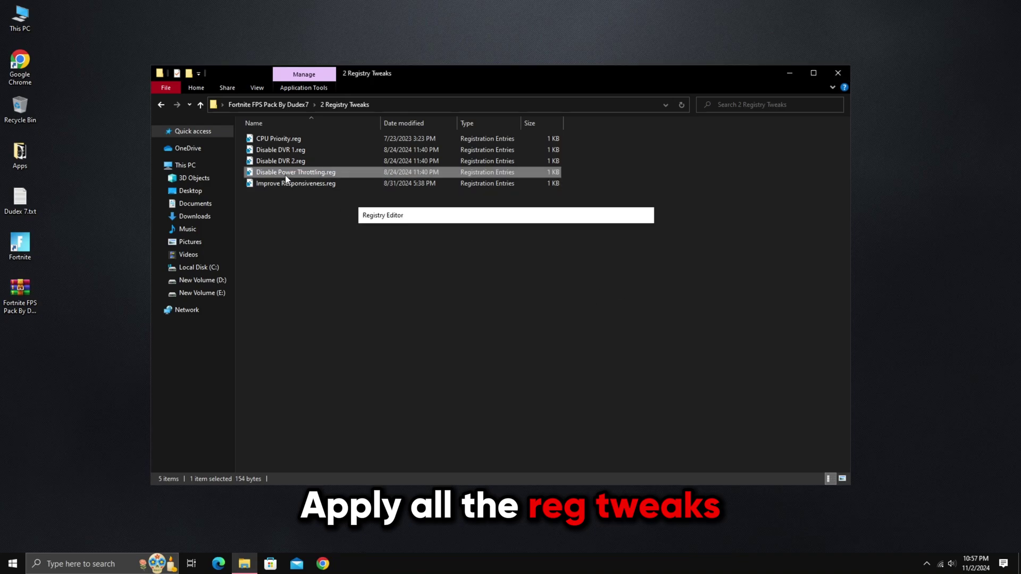
left_click(590, 298)
left_click(631, 282)
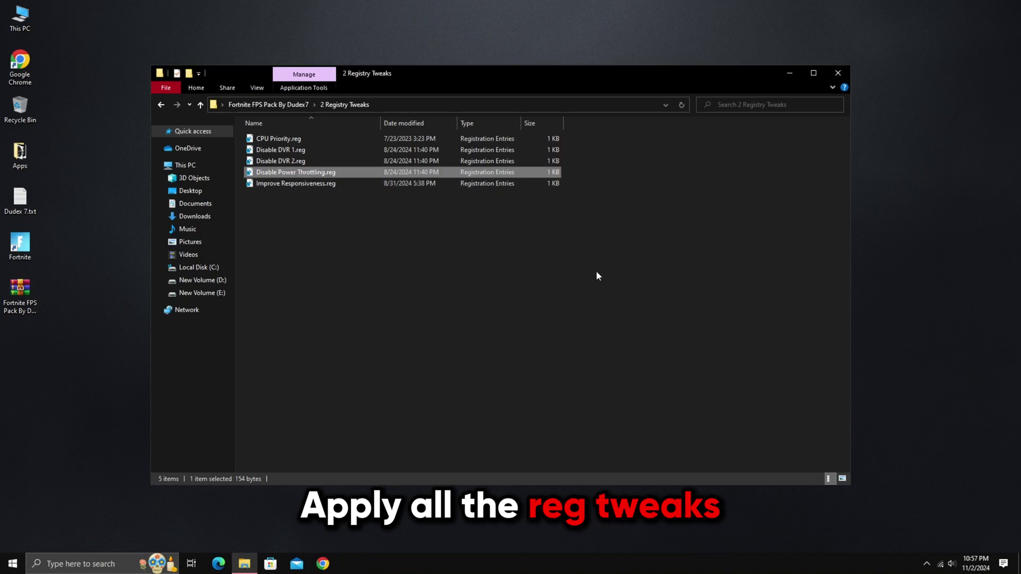
left_click(298, 184)
double_click(299, 185)
left_click(590, 298)
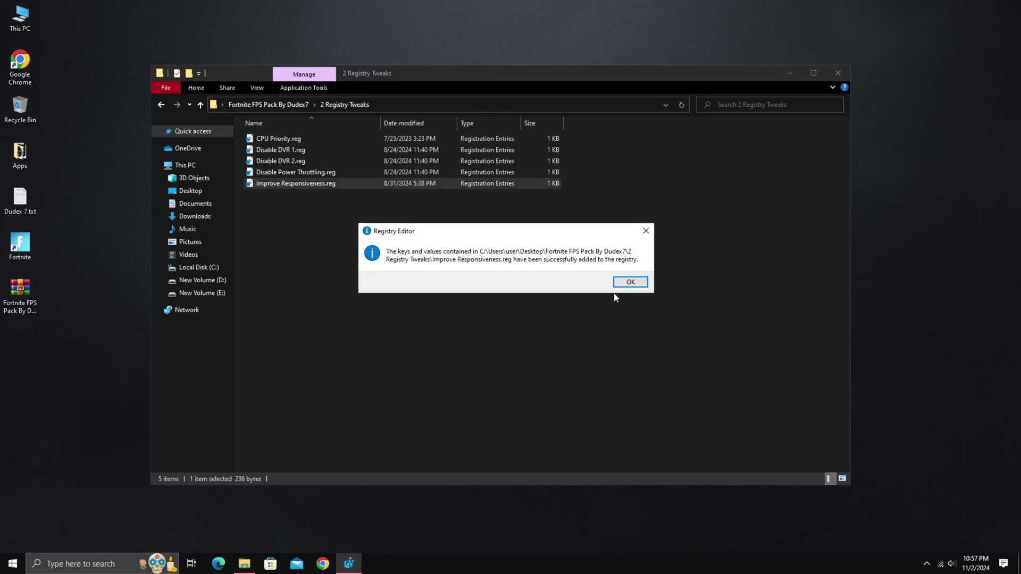
left_click(629, 283)
- From the pack's 3 PC Cleanup folder, run Clean Windows.cmd as administrator and exit the script when it completes
left_click(278, 106)
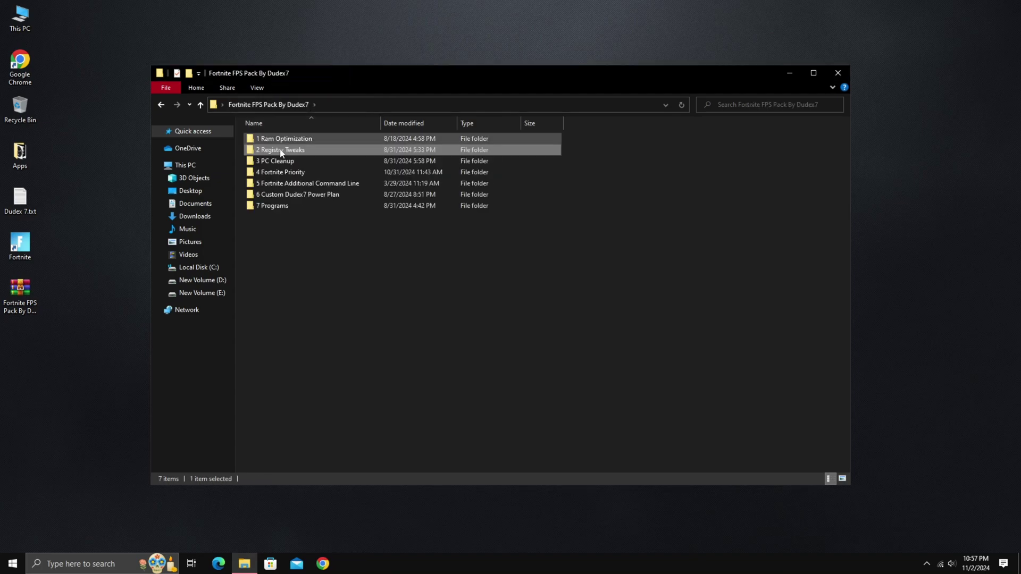
double_click(290, 161)
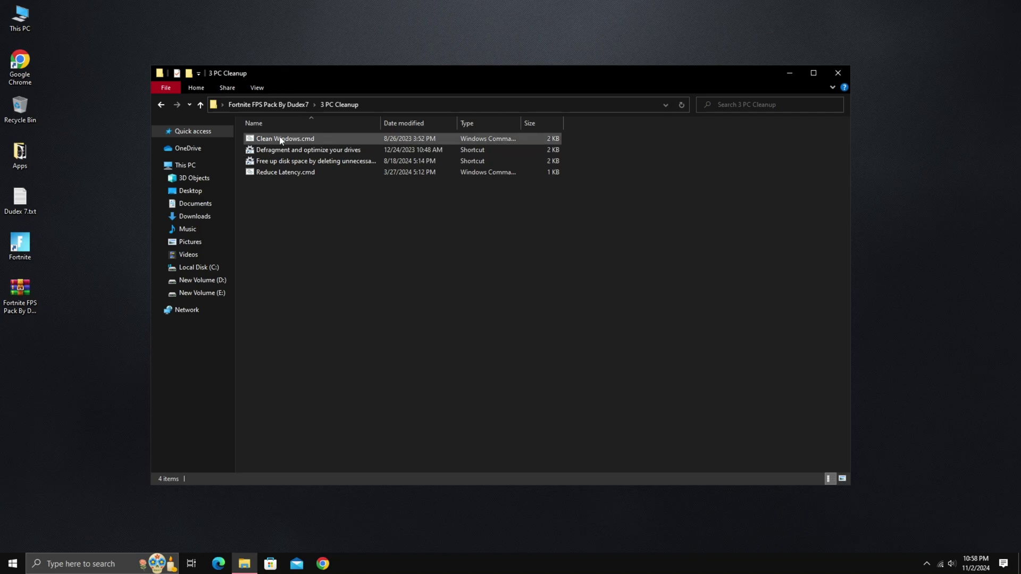
left_click(282, 140)
right_click(282, 140)
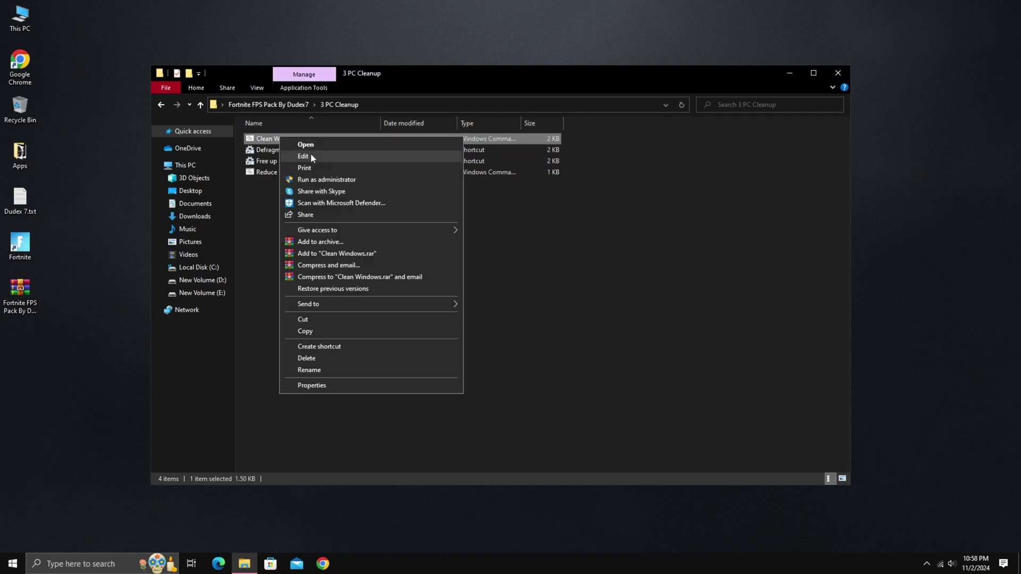
left_click(322, 180)
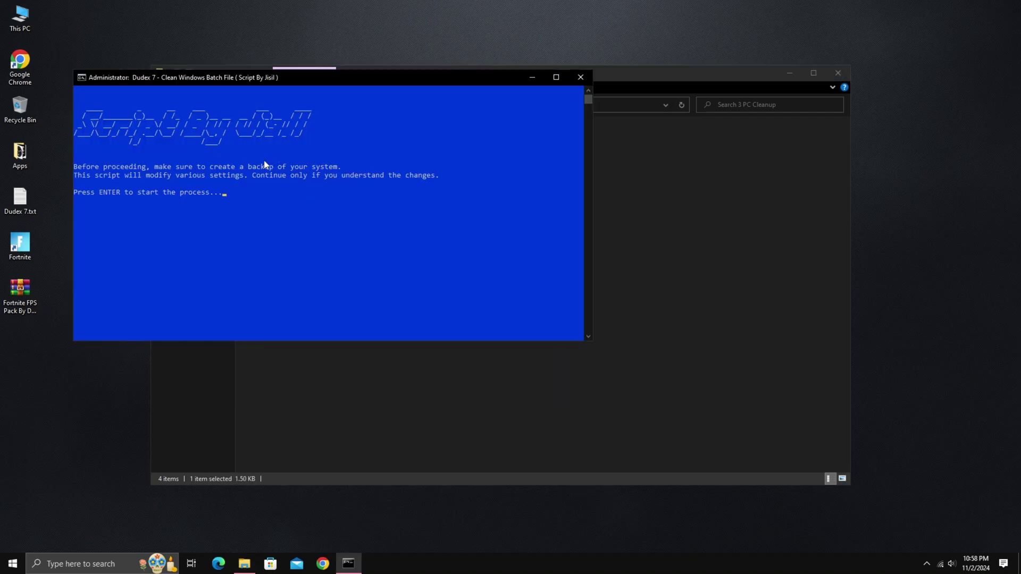
key("Return")
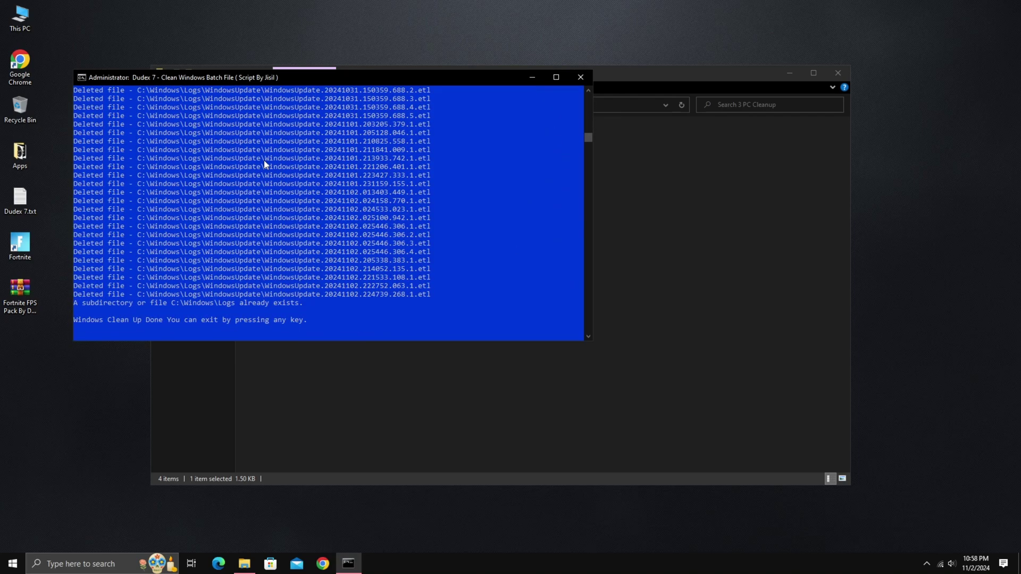
key("Return")
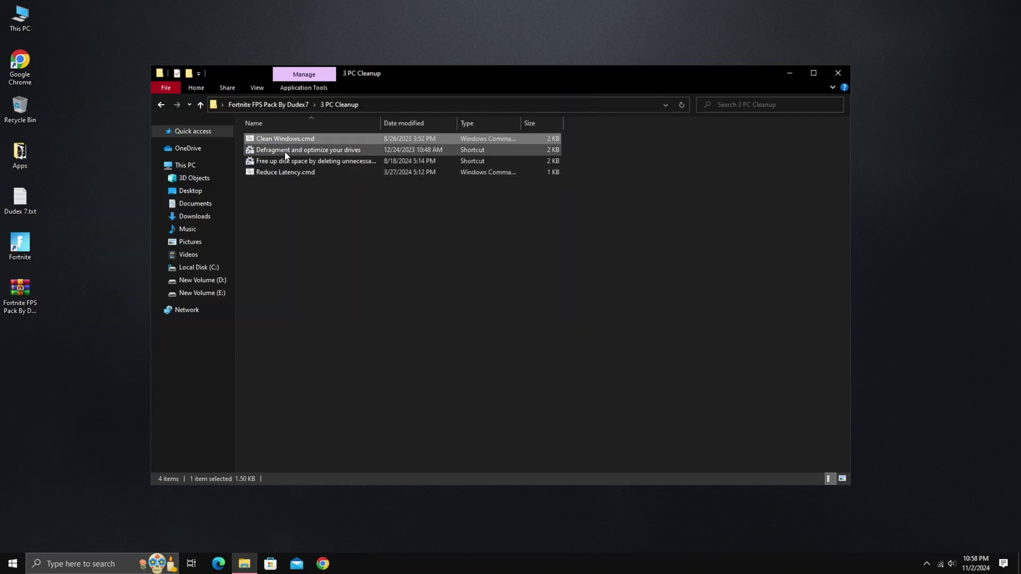
- Open the Defragment and optimize your drives shortcut, optimize drives C:, D: and E:, and close Optimize Drives
double_click(286, 153)
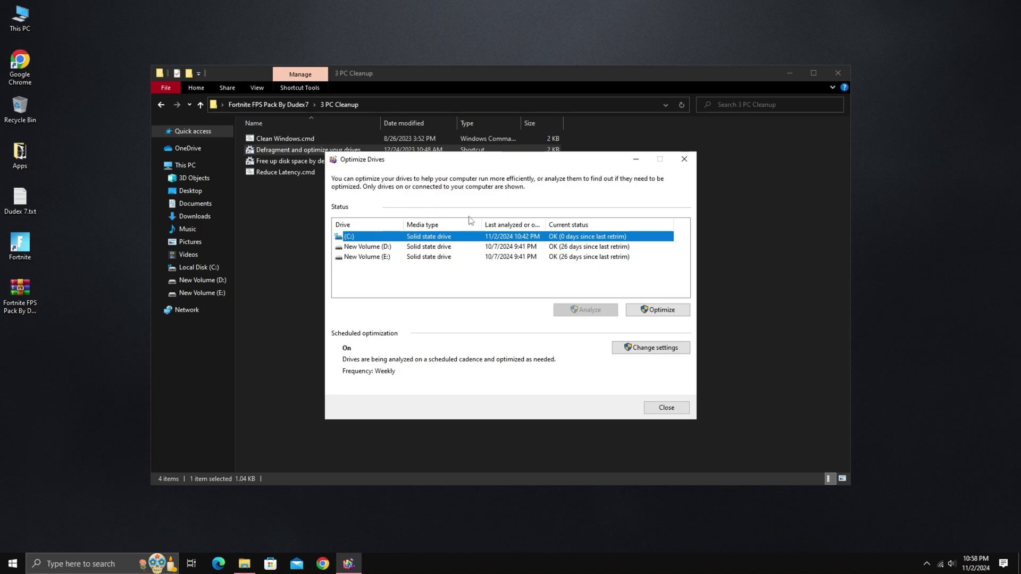
left_click(658, 310)
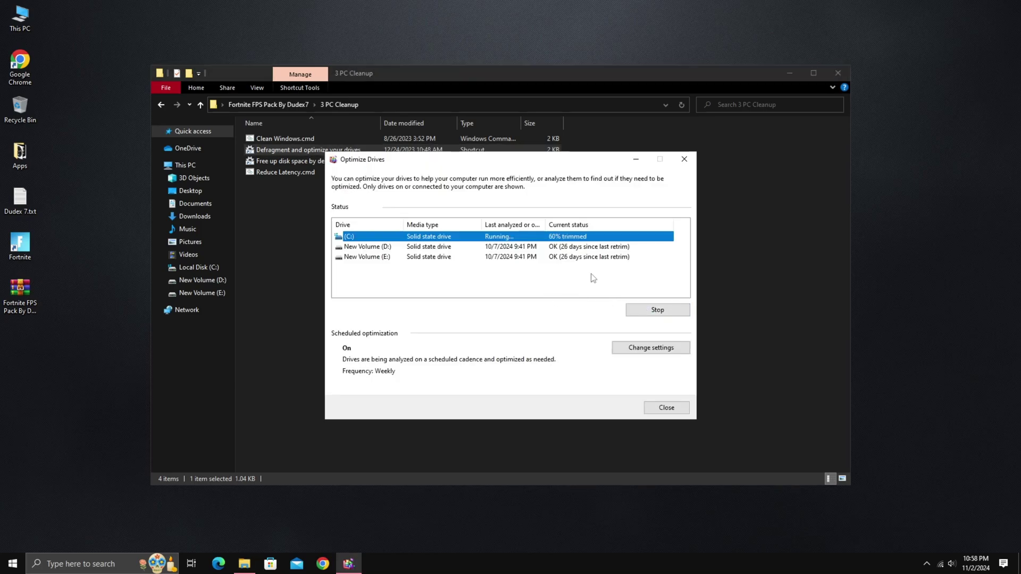
left_click(584, 247)
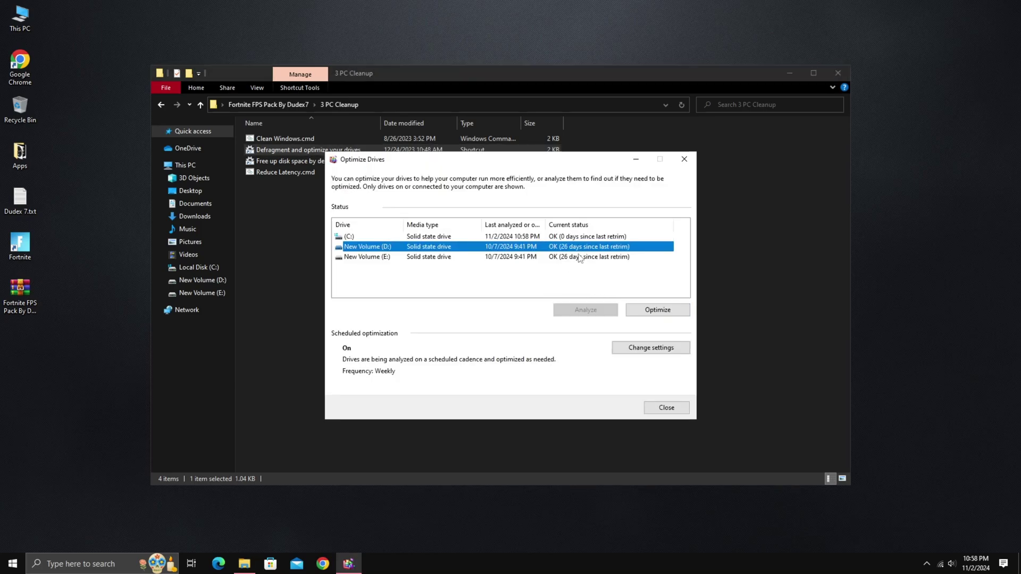
left_click(663, 310)
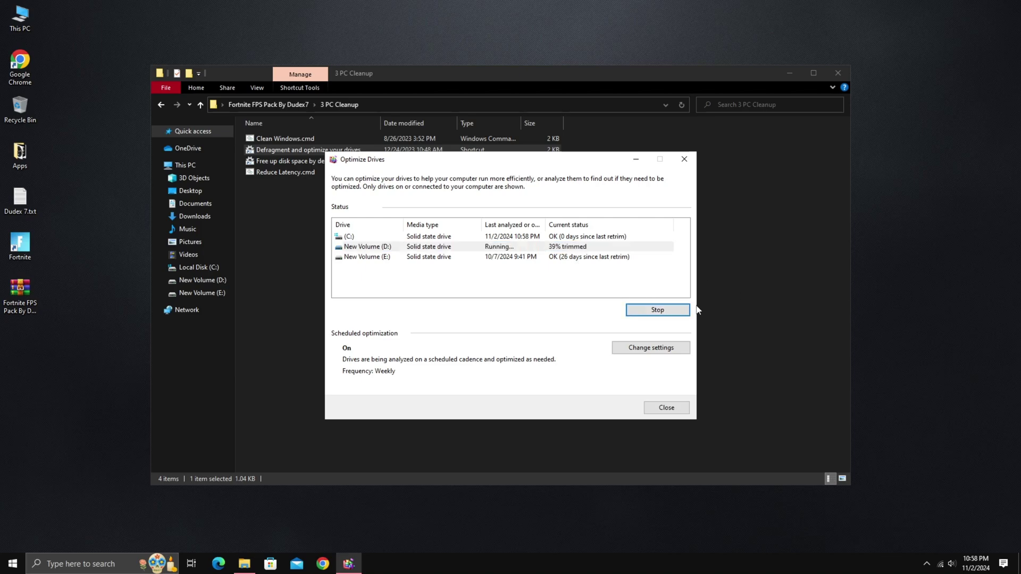
left_click(633, 258)
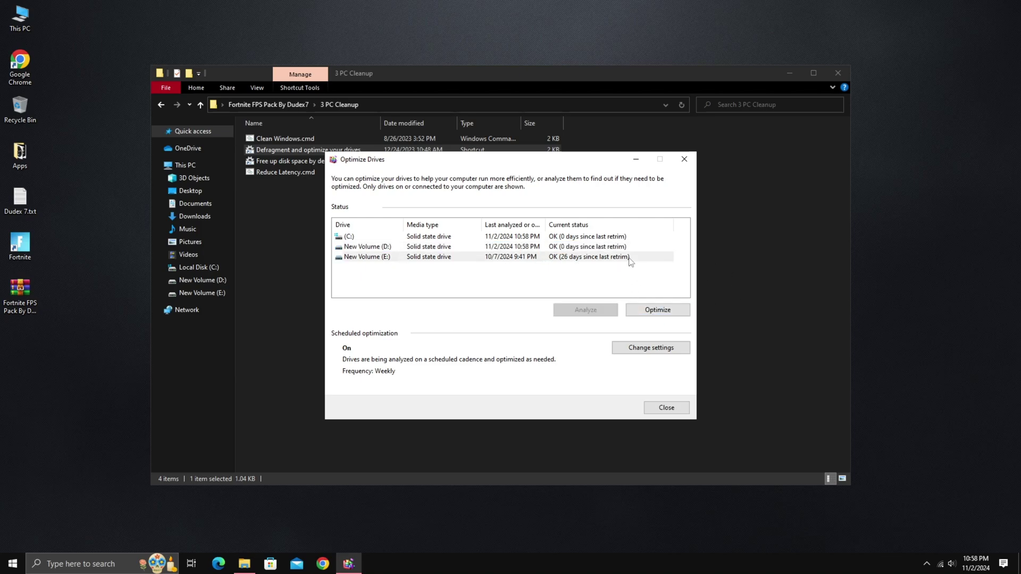
left_click(667, 313)
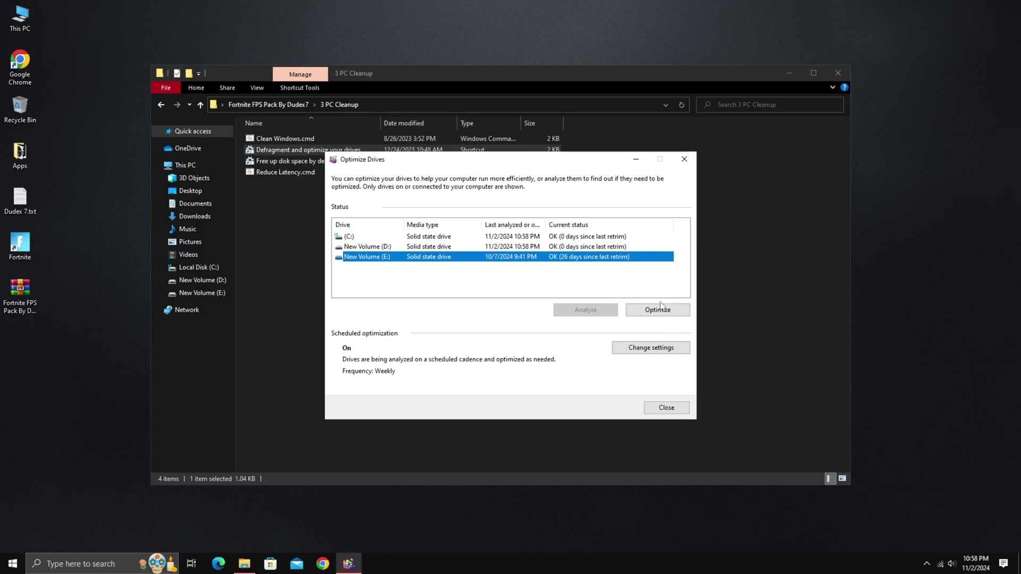
left_click(665, 406)
- Open the Free up disk space shortcut in 3 PC Cleanup and start Disk Cleanup for drive C:
left_click(299, 161)
right_click(299, 161)
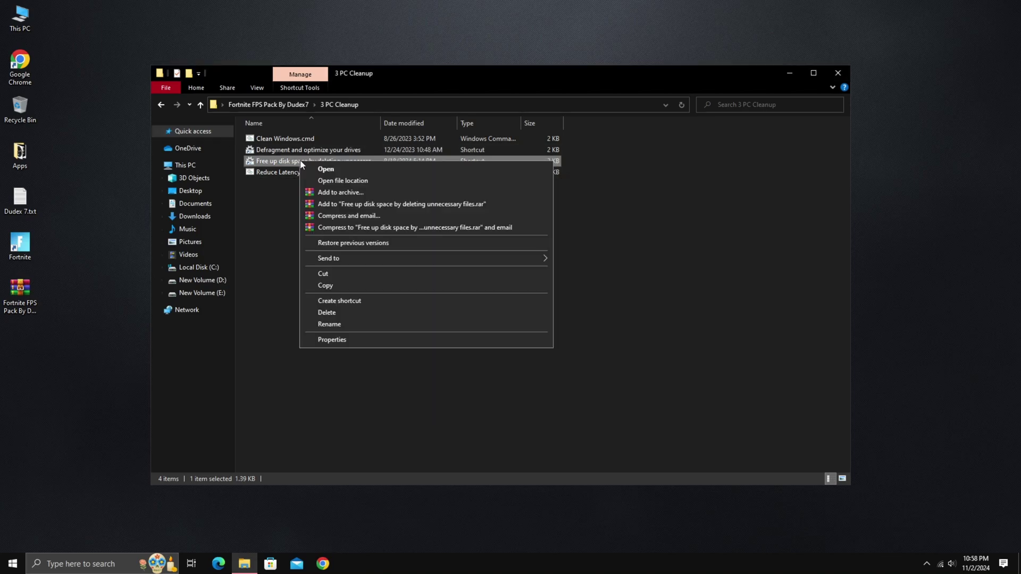
key("Return")
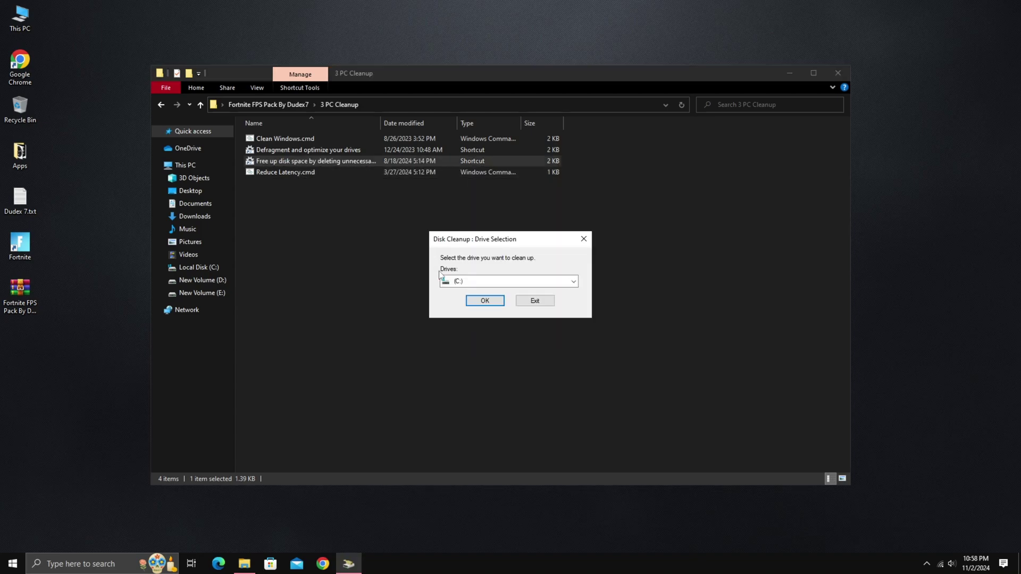
left_click(485, 300)
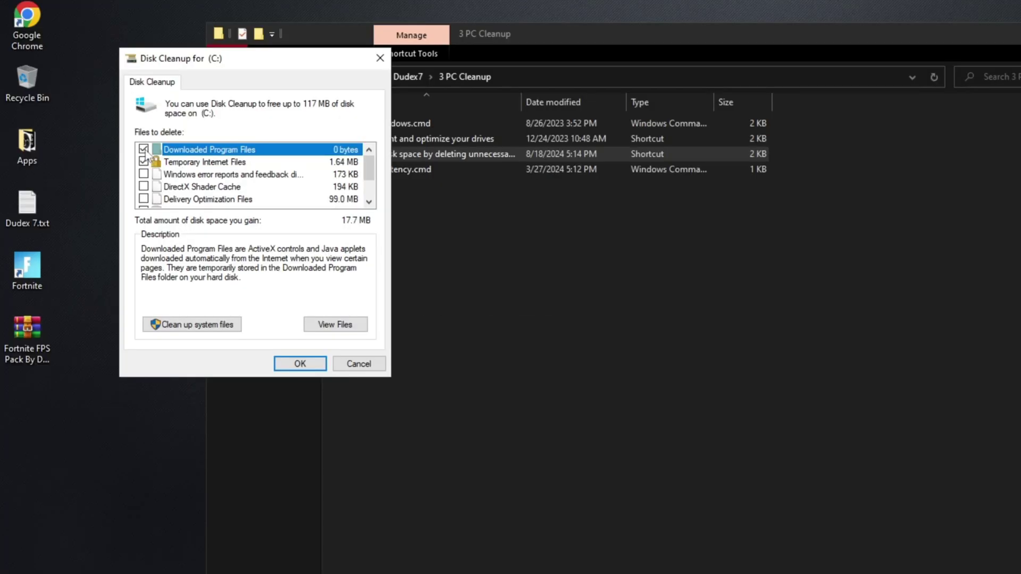
- Select every file category for drive C: except Downloaded Program Files and permanently delete the selected files
left_click(143, 150)
left_click(144, 175)
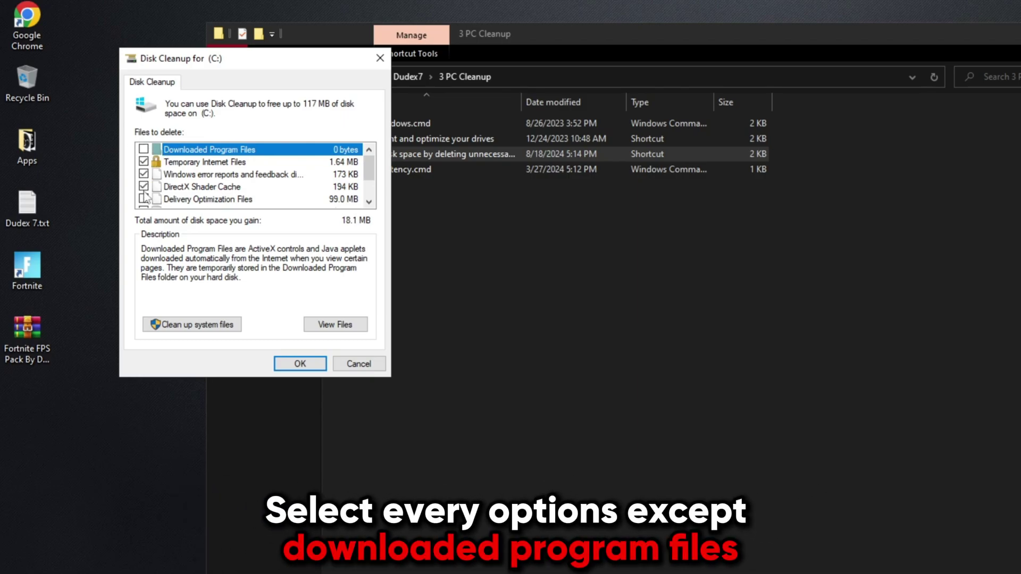
left_click(144, 199)
scroll(144, 194, "down", 1)
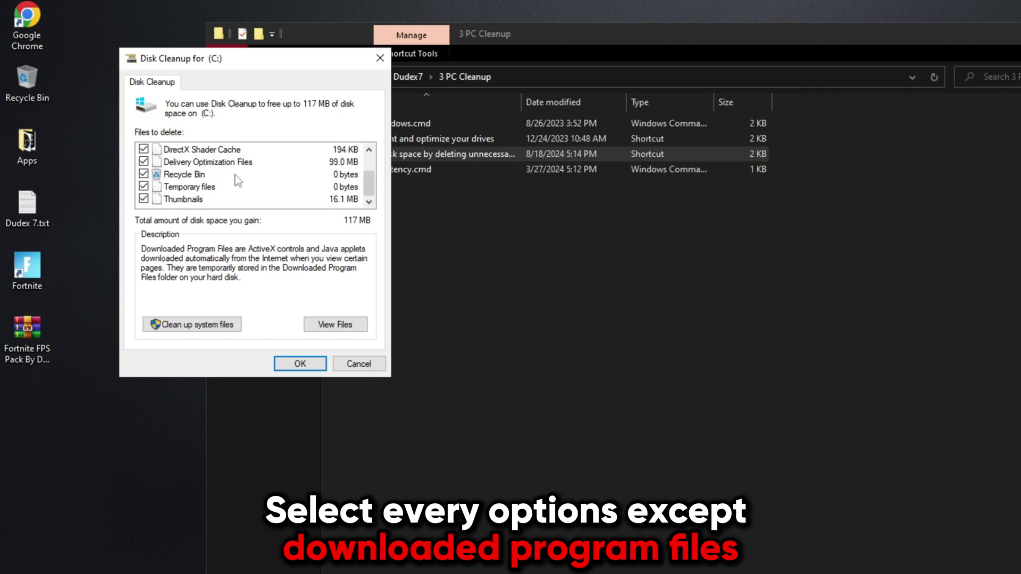
scroll(236, 172, "up", 1)
scroll(244, 168, "down", 1)
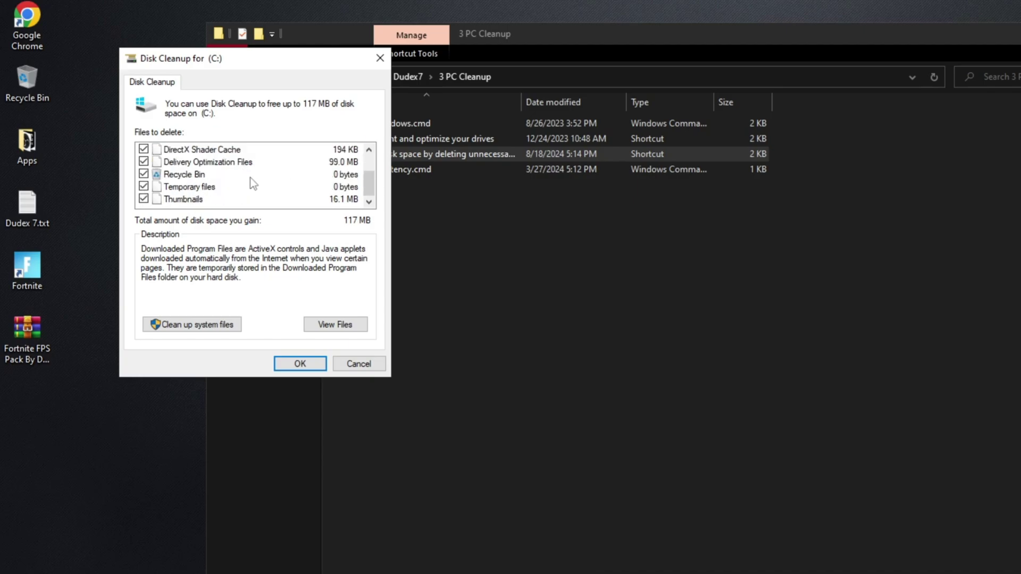
left_click(300, 363)
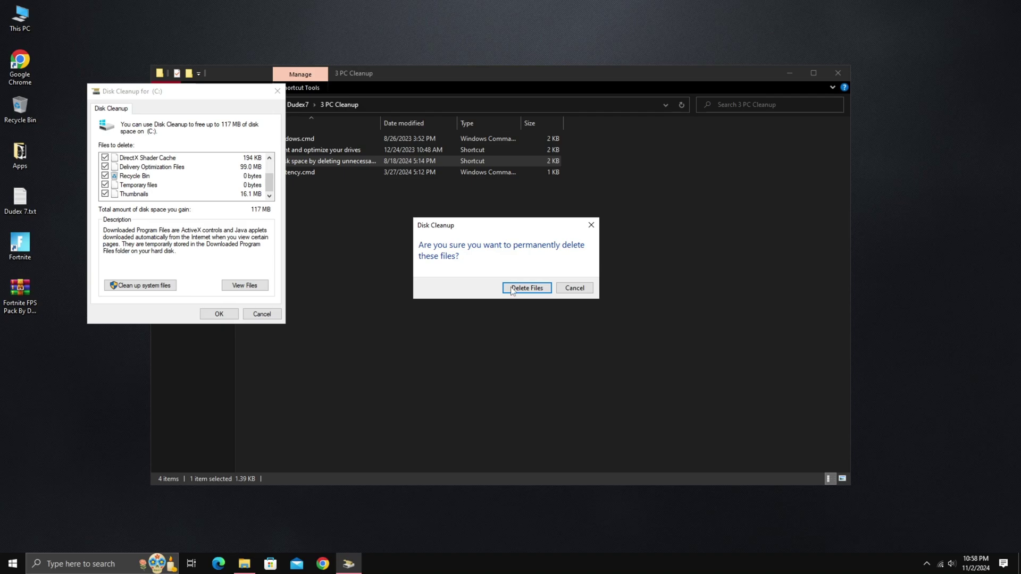
left_click(512, 289)
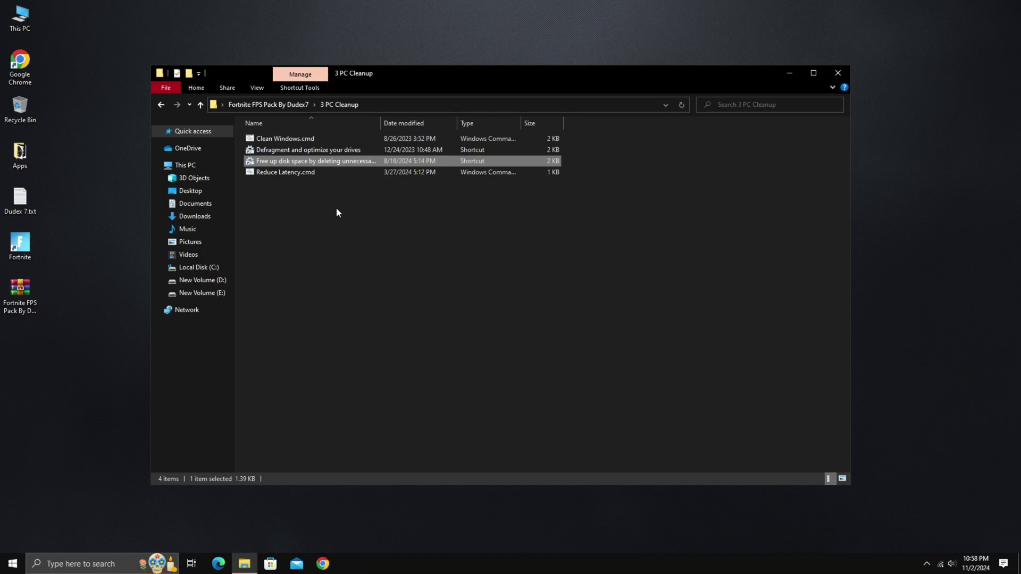
- Reopen Disk Cleanup for New Volume (D:), check its deletable files, and close it
double_click(327, 163)
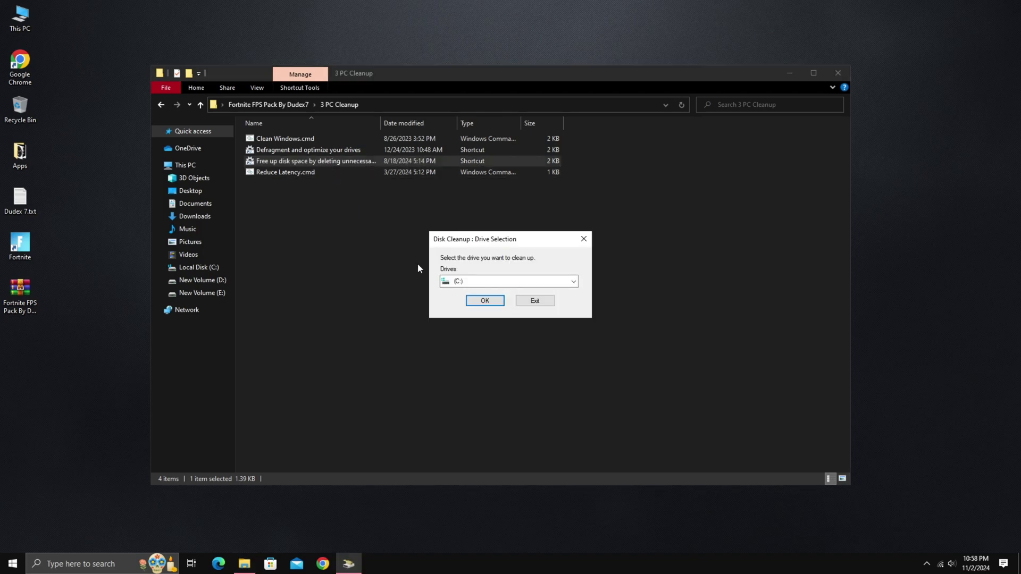
left_click(460, 281)
left_click(468, 301)
left_click(492, 300)
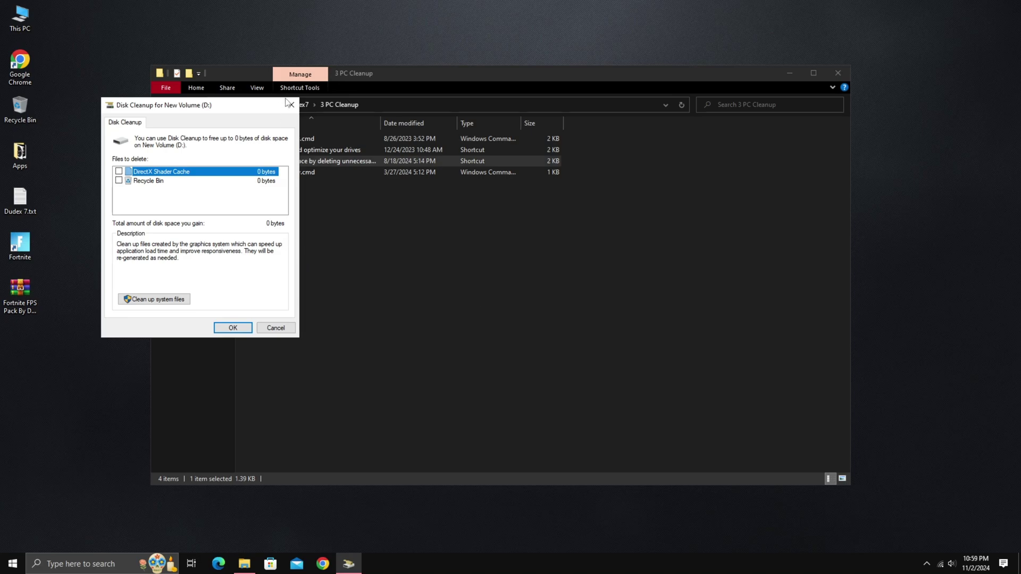
left_click(290, 104)
- Run Reduce Latency.cmd as administrator, start its process, and exit the script when it completes
left_click(327, 172)
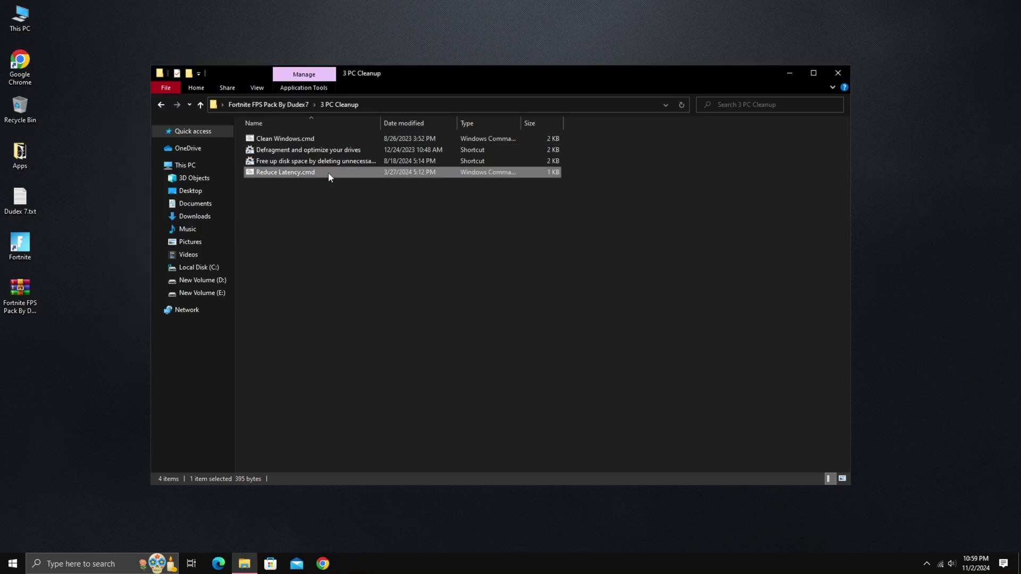
right_click(328, 173)
left_click(367, 215)
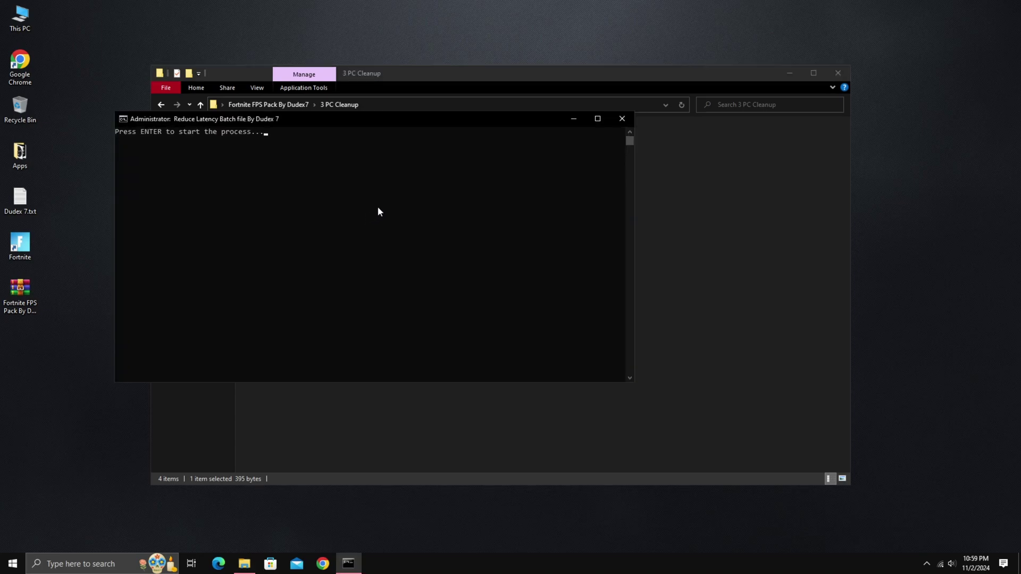
key("Return")
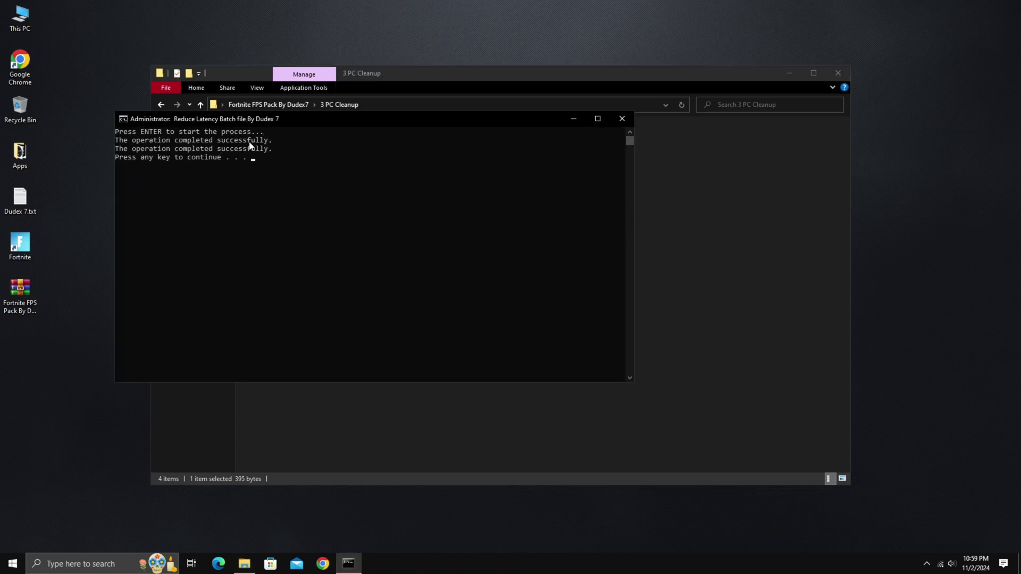
key("Return")
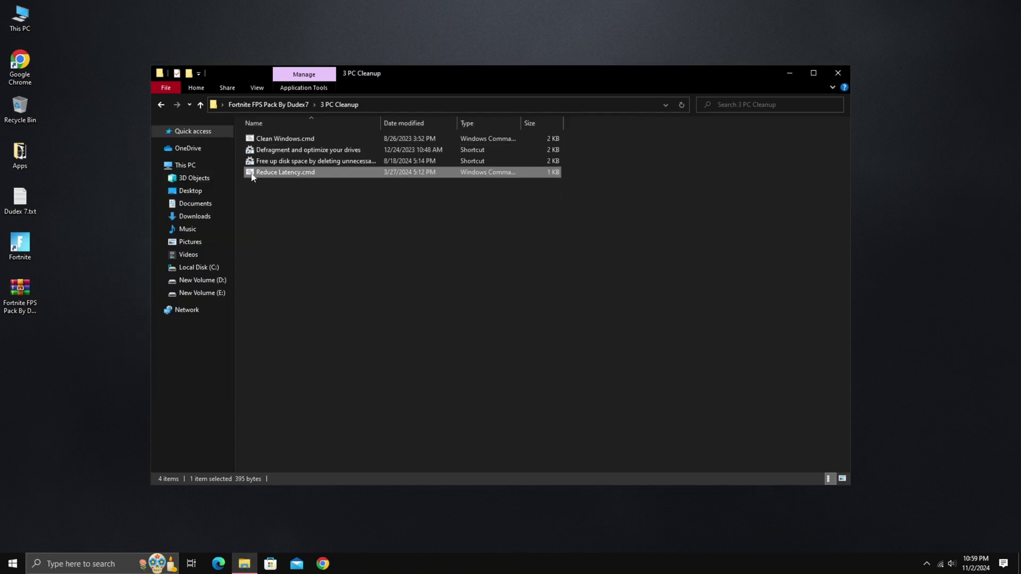
- From the pack's 4 Fortnite Priority folder, merge Fortnite High Priority.reg into the registry
left_click(269, 105)
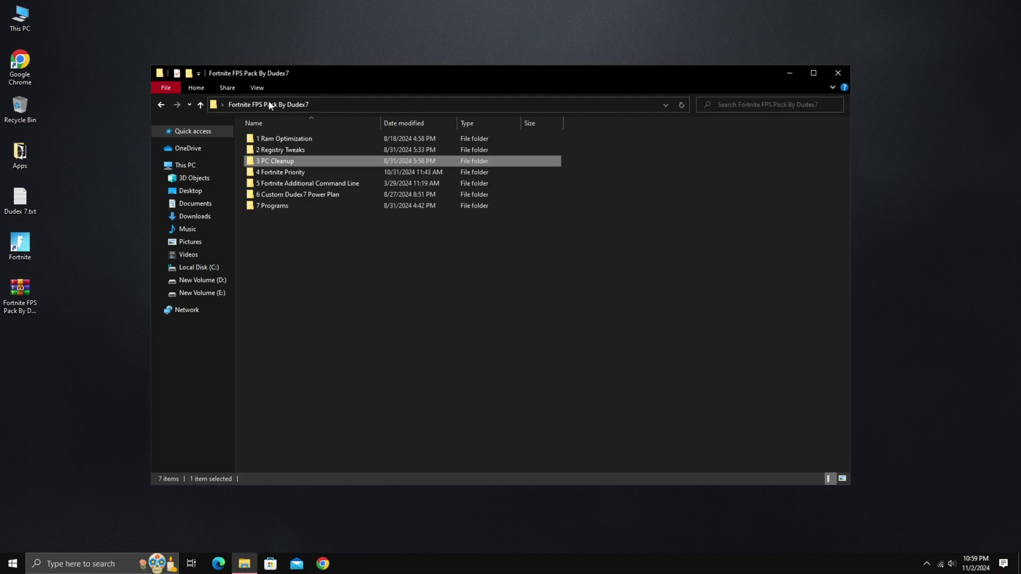
double_click(291, 172)
left_click_drag(294, 191, 289, 130)
left_click(294, 198)
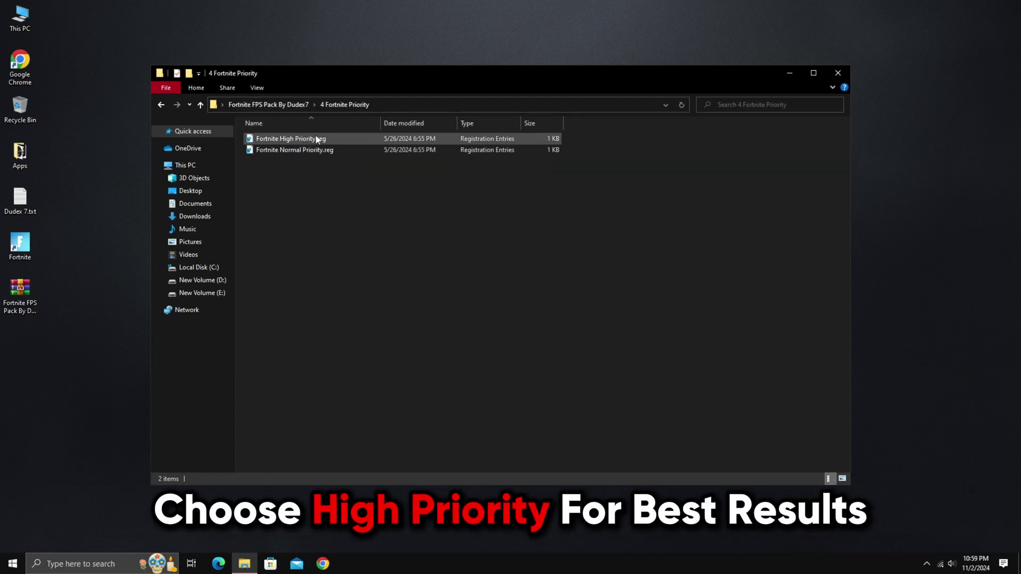
double_click(325, 140)
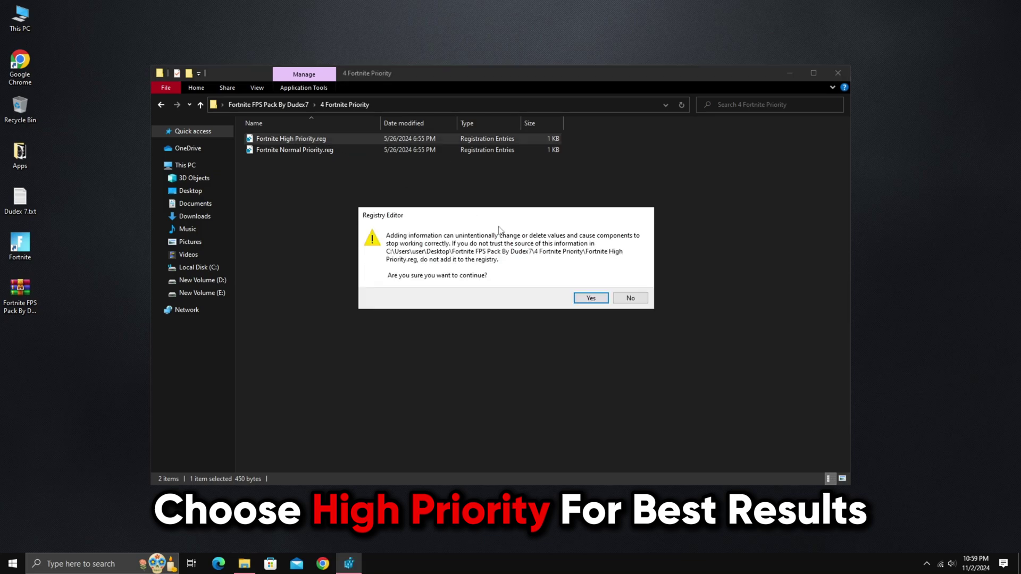
left_click(597, 298)
key("Return")
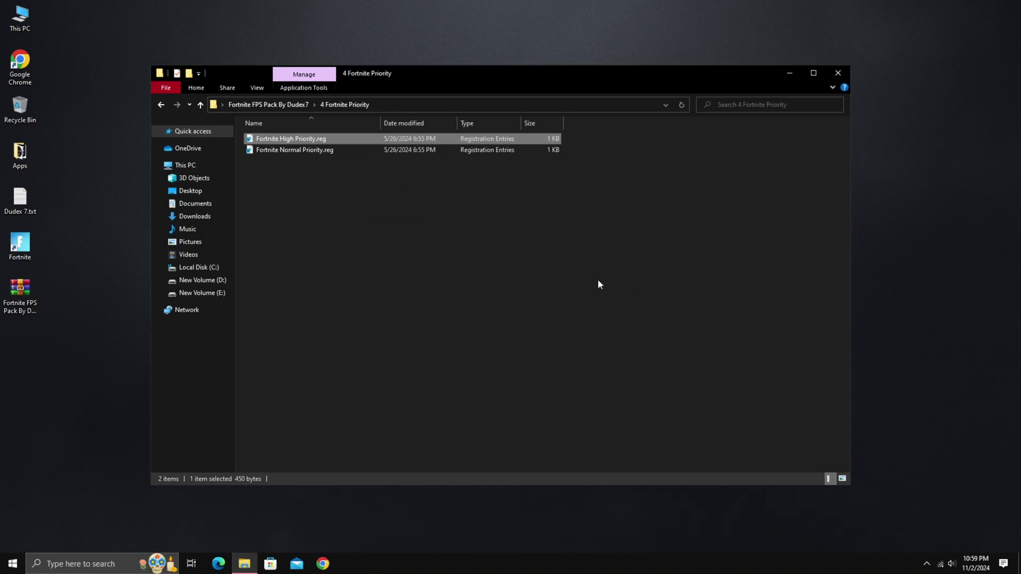
- Copy the launch arguments from the text file in the pack's 5 Fortnite Additional Command Line folder
left_click(272, 106)
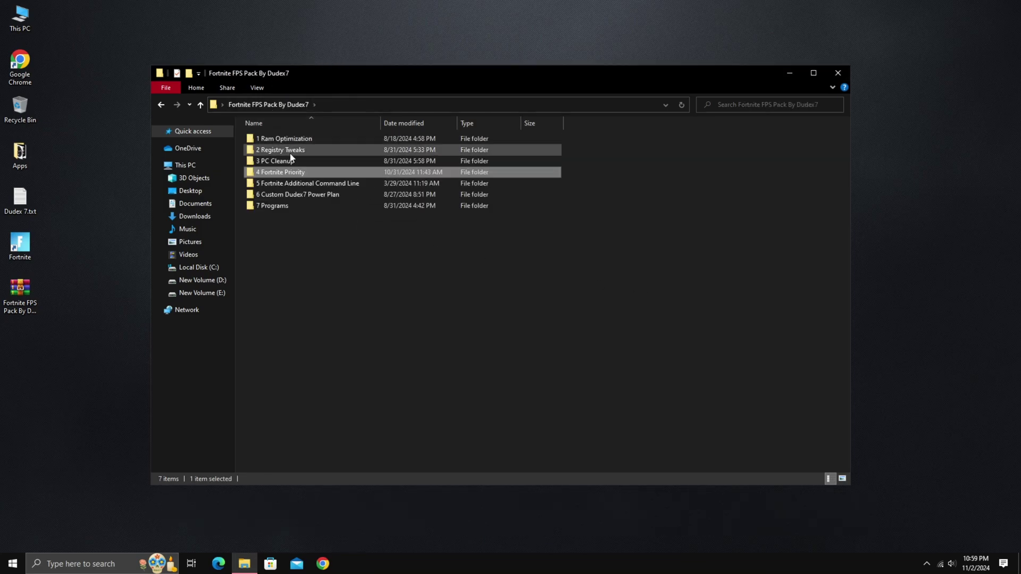
double_click(305, 183)
double_click(299, 139)
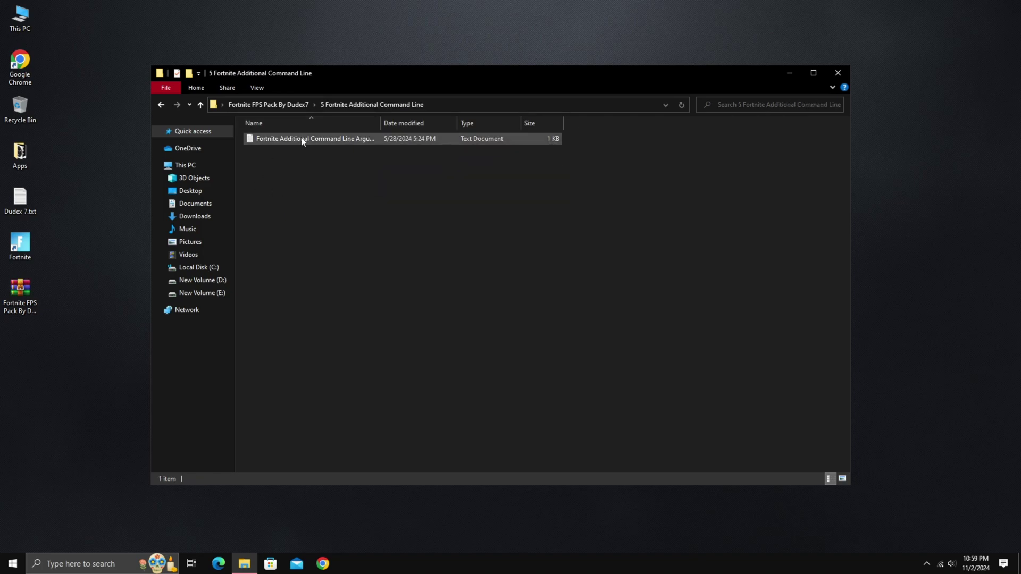
left_click_drag(335, 158, 151, 153)
right_click(182, 151)
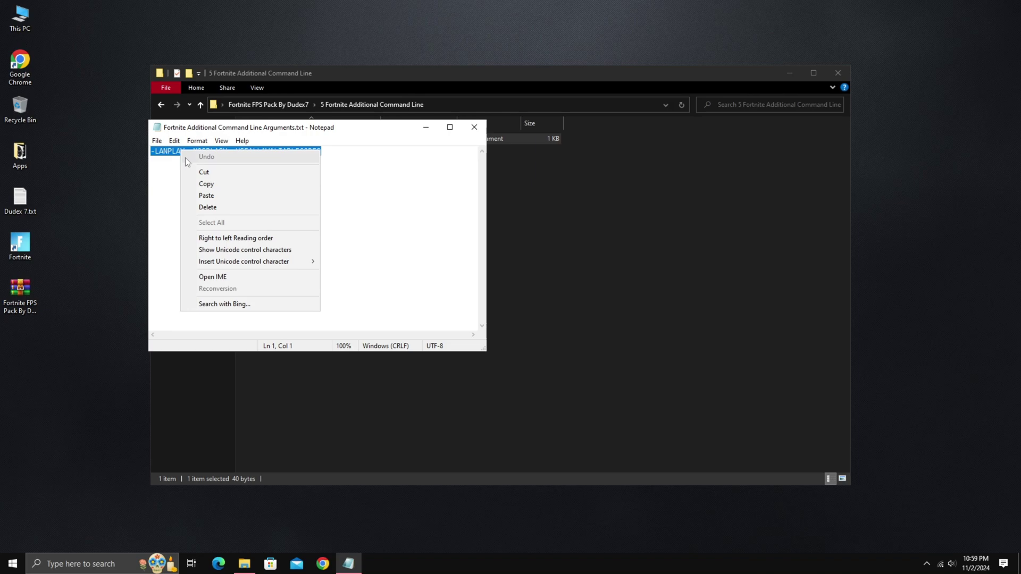
left_click(205, 183)
- Switch to the Epic Games Launcher and open Fortnite's management settings from the library
key("super")
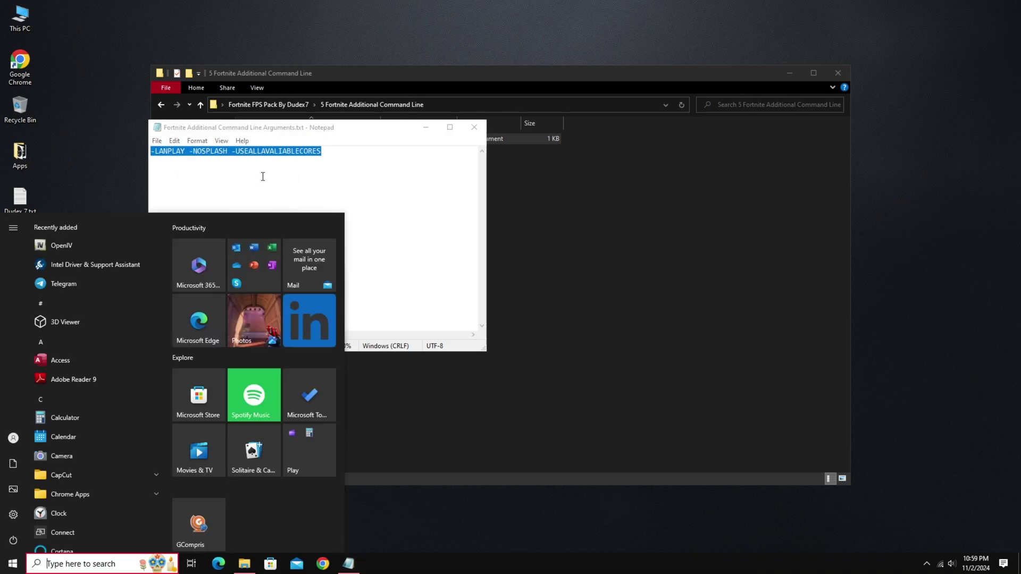
type("epic")
key("Return")
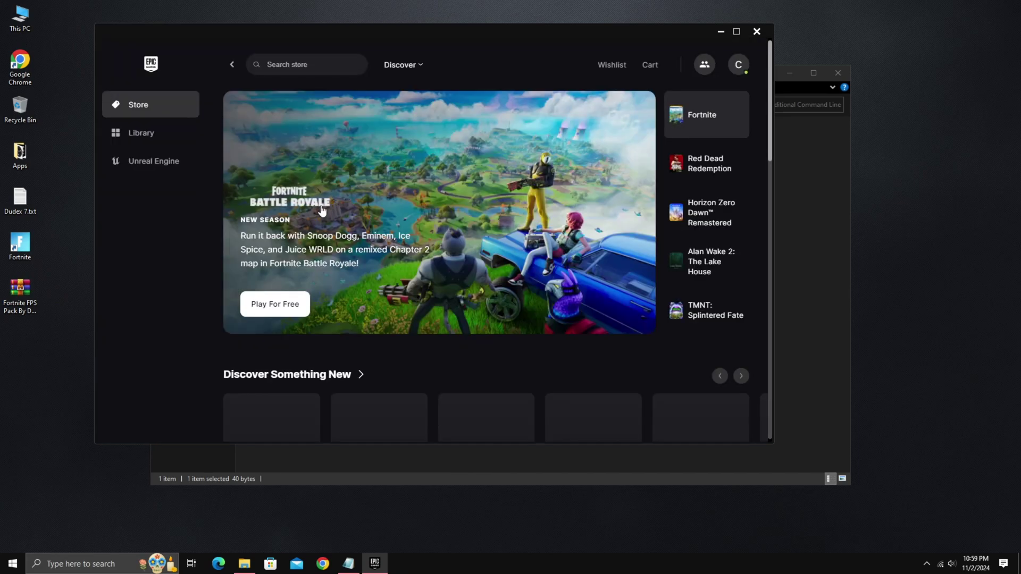
left_click(141, 134)
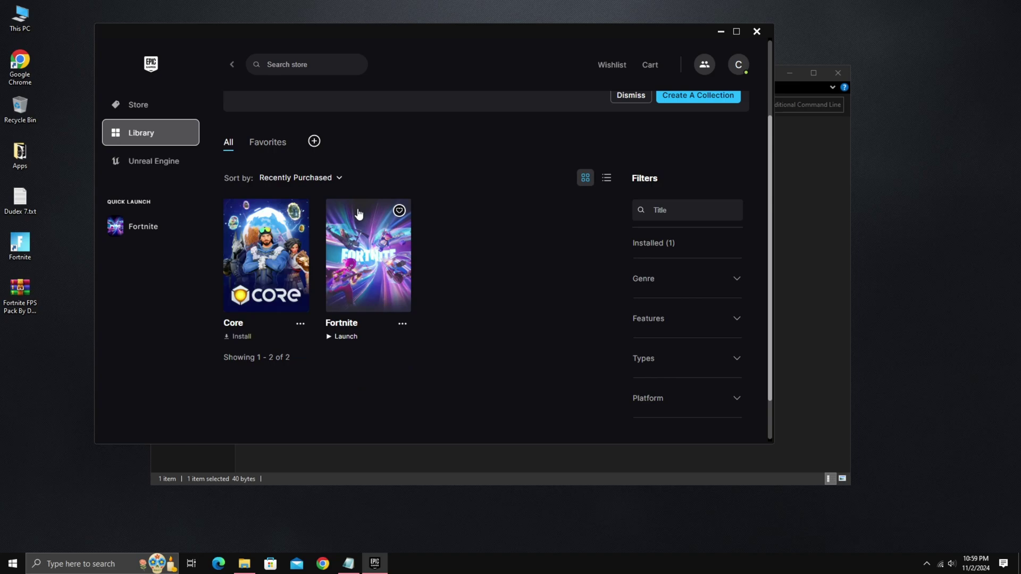
left_click(403, 324)
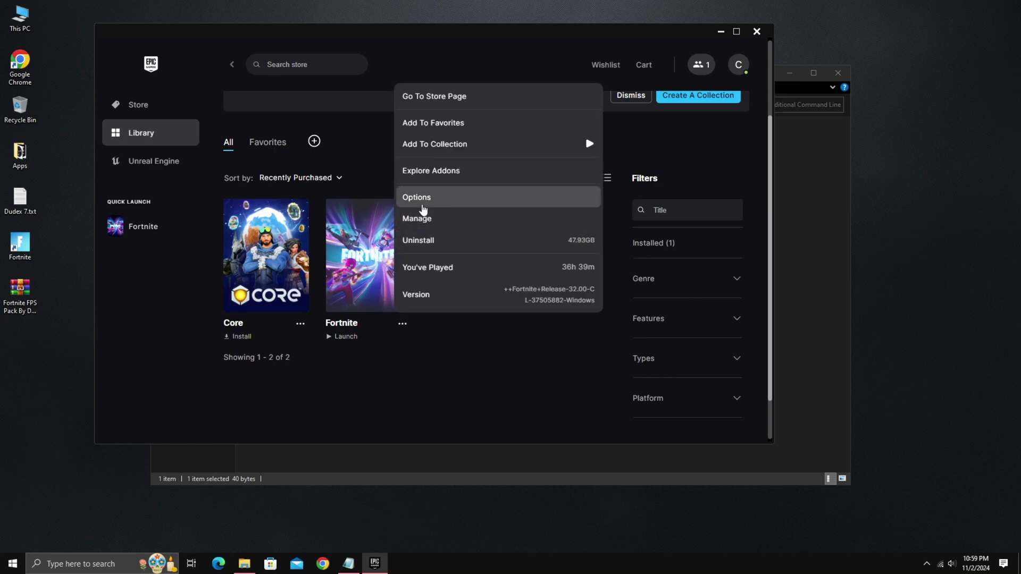
left_click(434, 220)
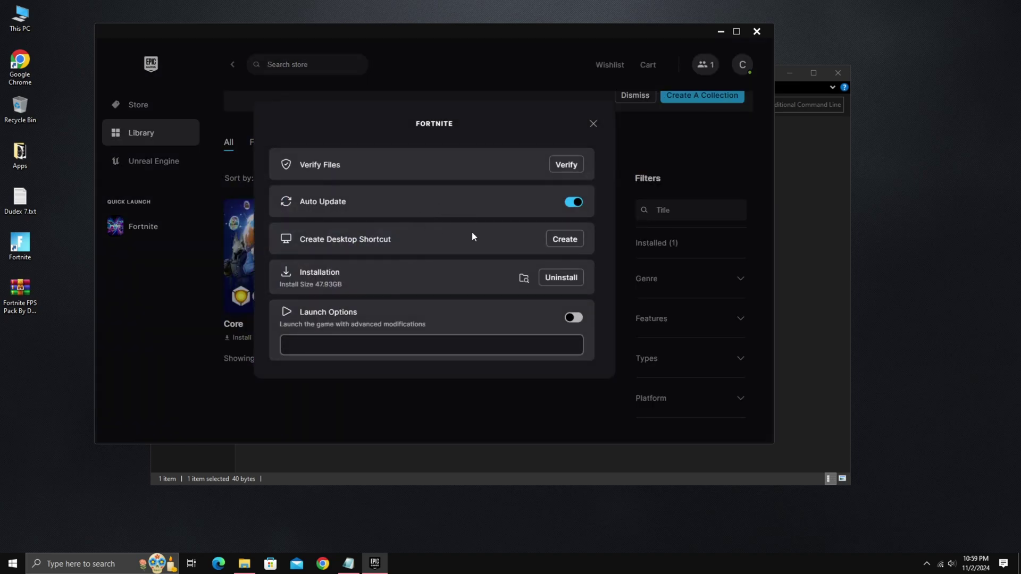
- Enable Fortnite's Launch Options with -LANPLAY -NOSPLASH -USEALLAVALIABLECORES, and close the launcher and the text file
left_click(573, 319)
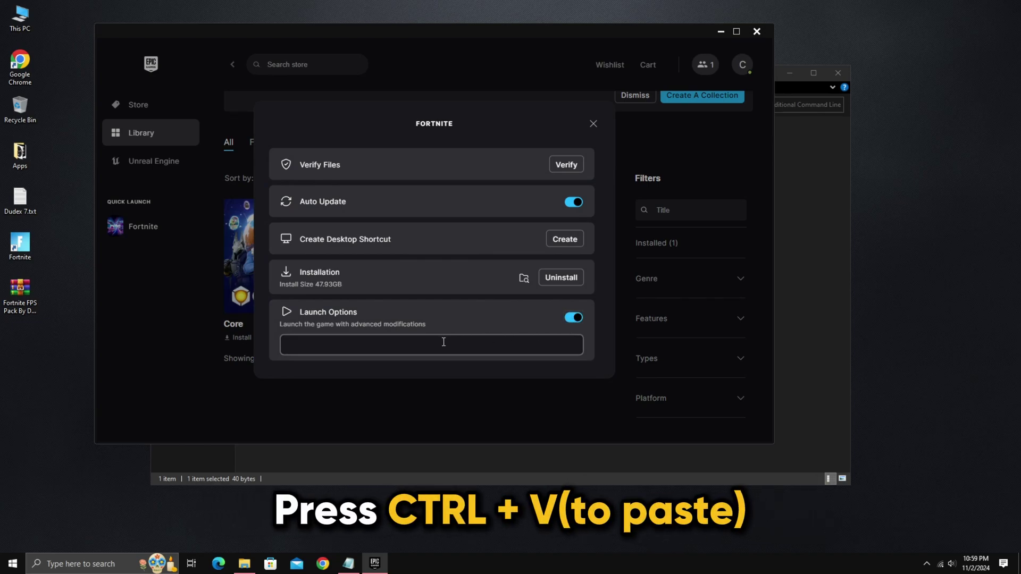
key("ctrl+v")
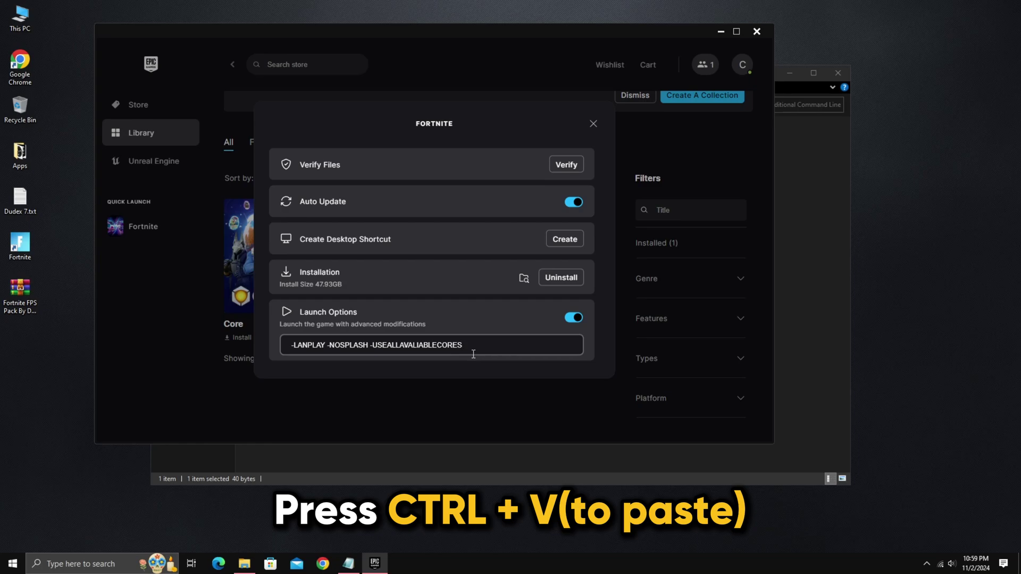
left_click(593, 124)
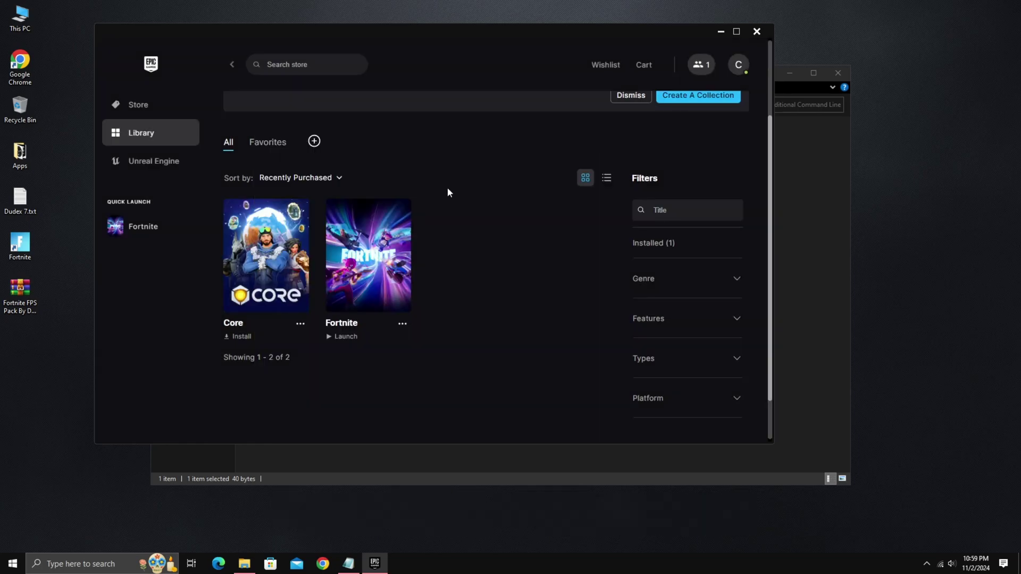
left_click(761, 34)
left_click(479, 130)
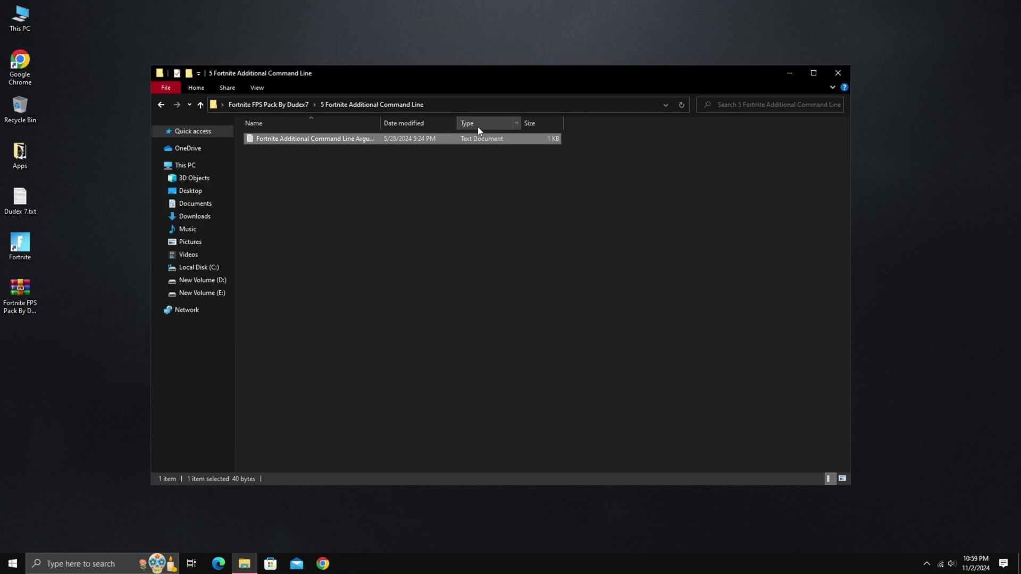
- Open the pack's 6 Custom Dudex7 Power Plan folder and read the instructions in 1. How to Install.txt
left_click(275, 106)
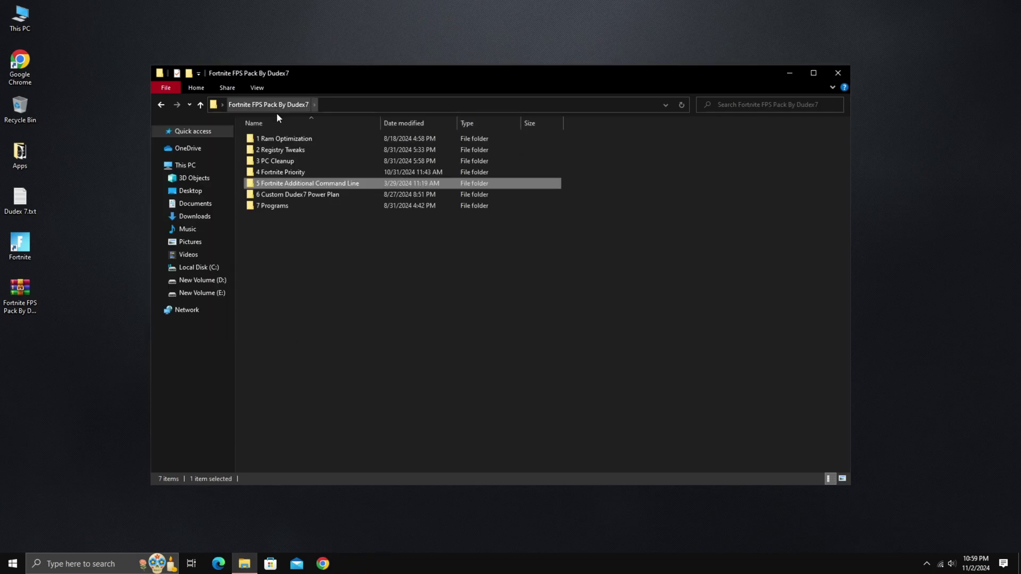
double_click(296, 195)
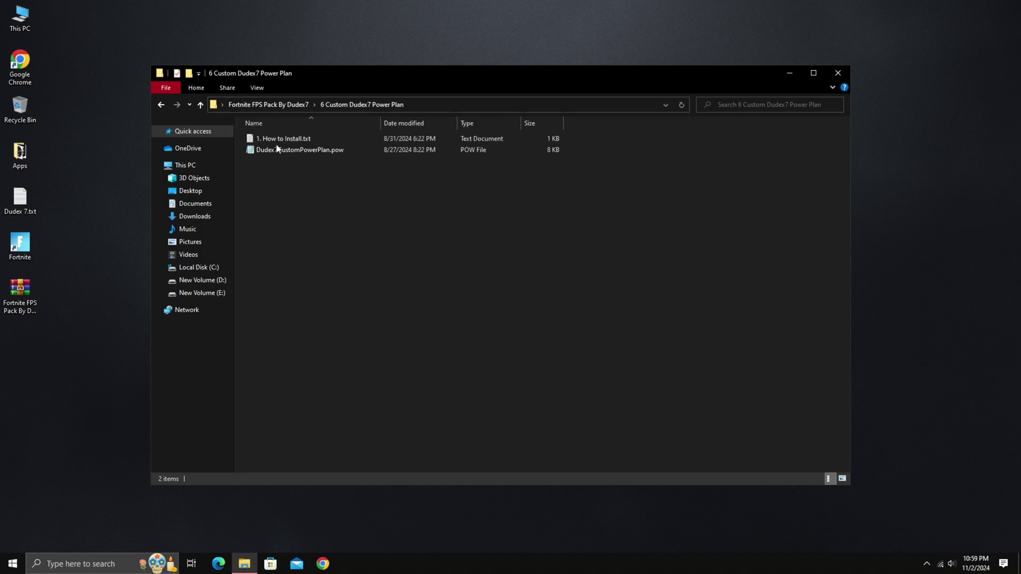
double_click(325, 141)
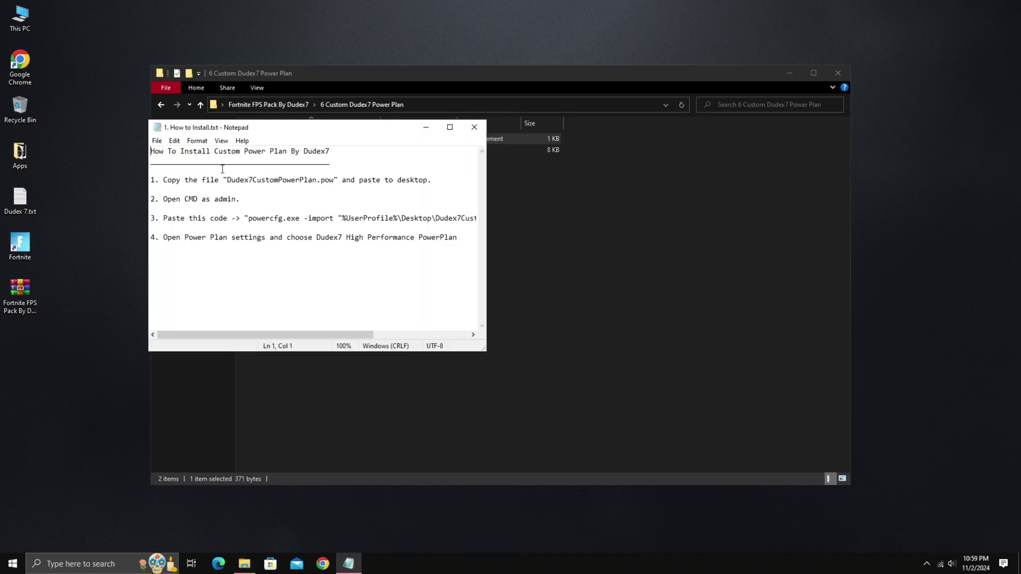
left_click(511, 190)
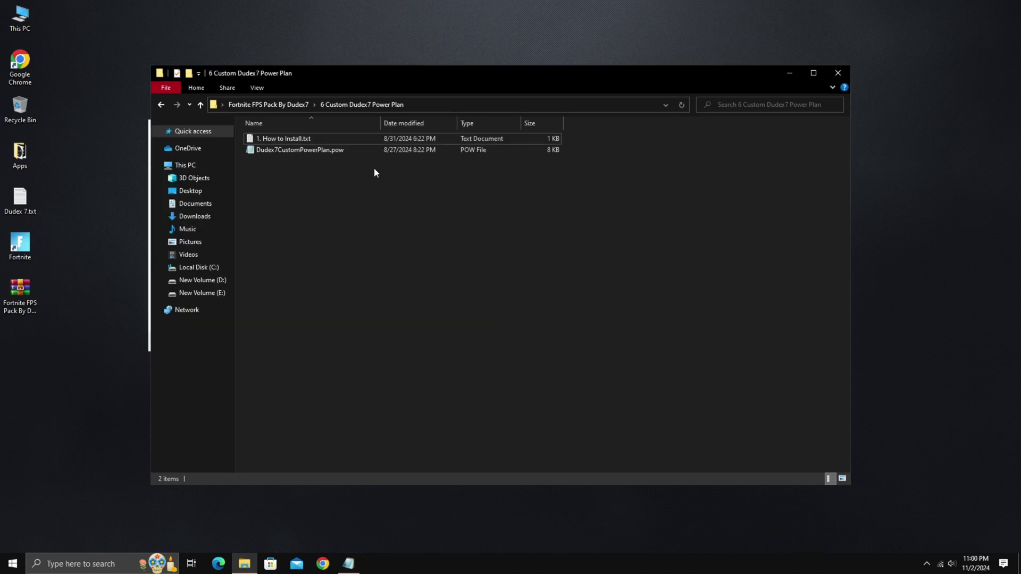
- Copy Dudex7CustomPowerPlan.pow from the power plan folder to the desktop
left_click(316, 152)
right_click(316, 152)
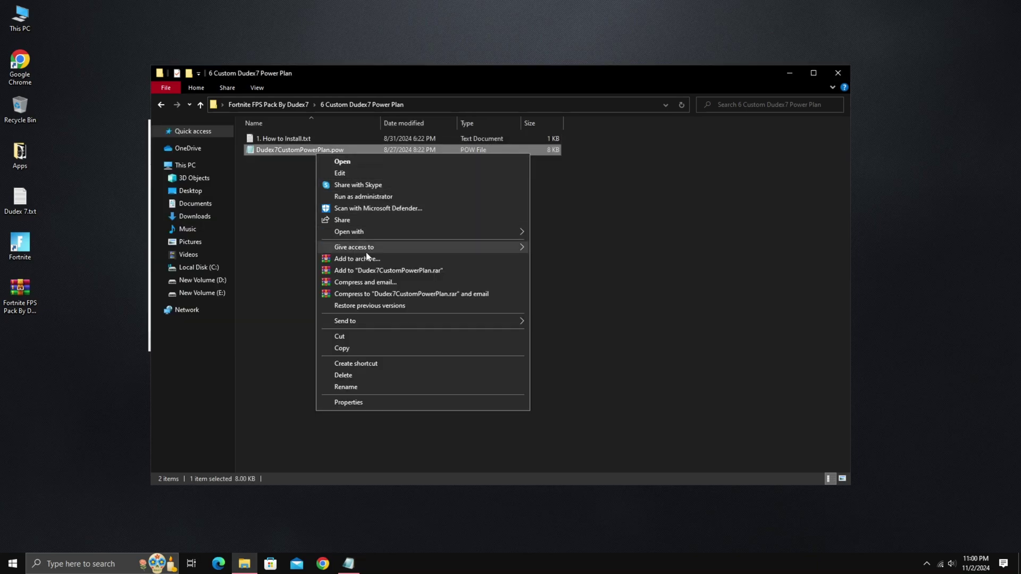
left_click(349, 347)
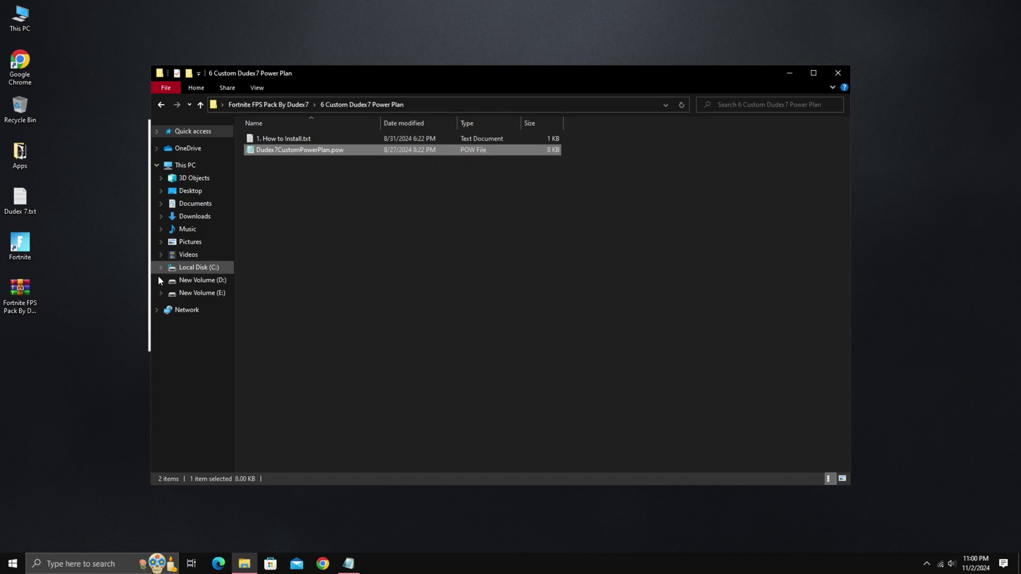
left_click(81, 322)
right_click(17, 348)
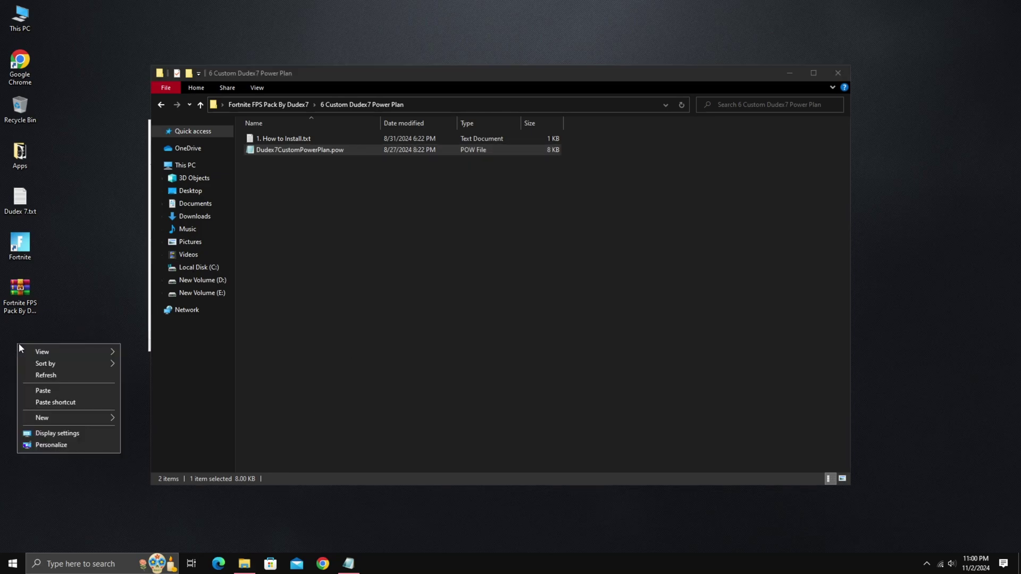
left_click(57, 391)
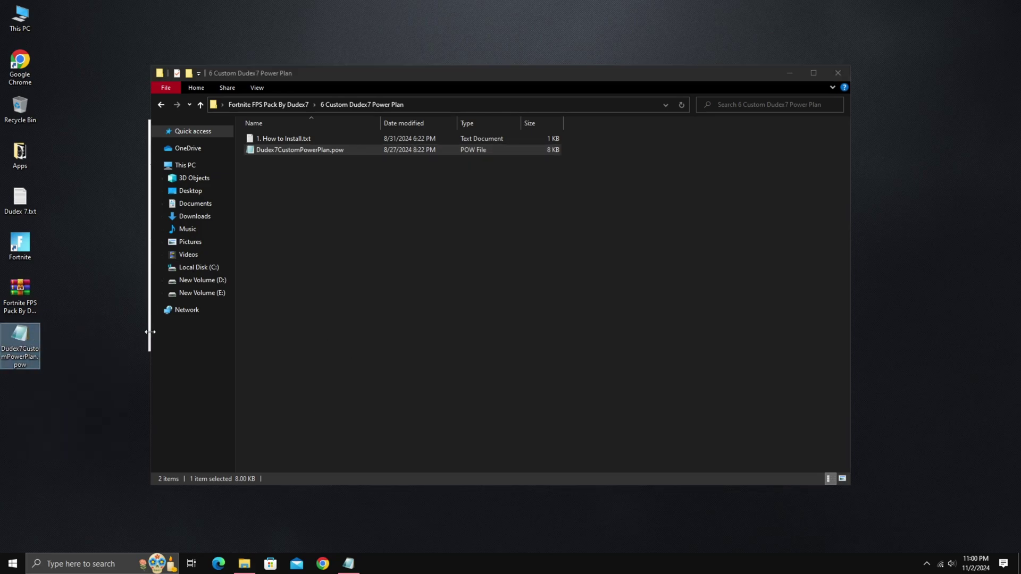
- Bring the power plan installation instructions back up and open Command Prompt as administrator
left_click(349, 563)
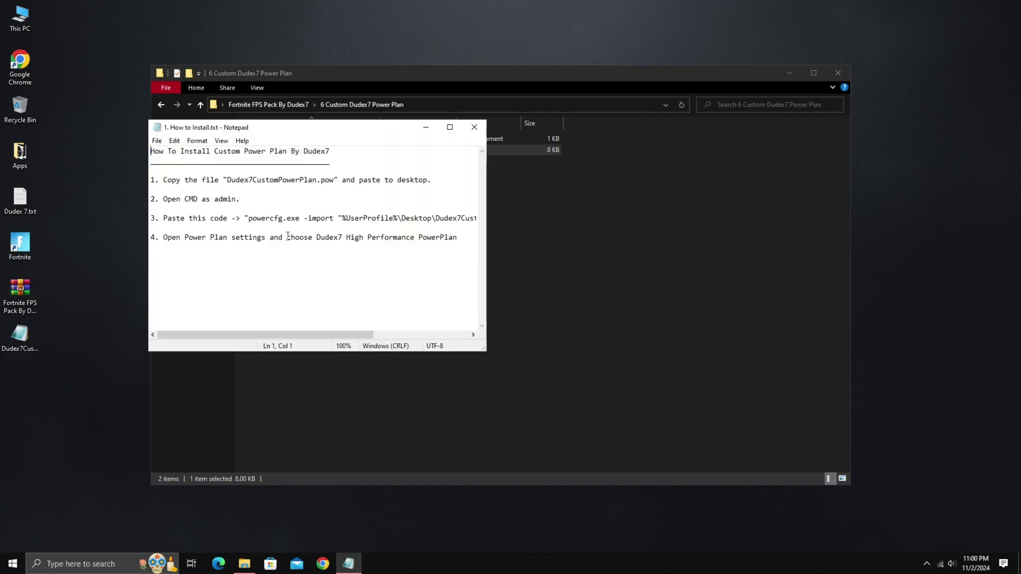
left_click_drag(271, 134, 384, 140)
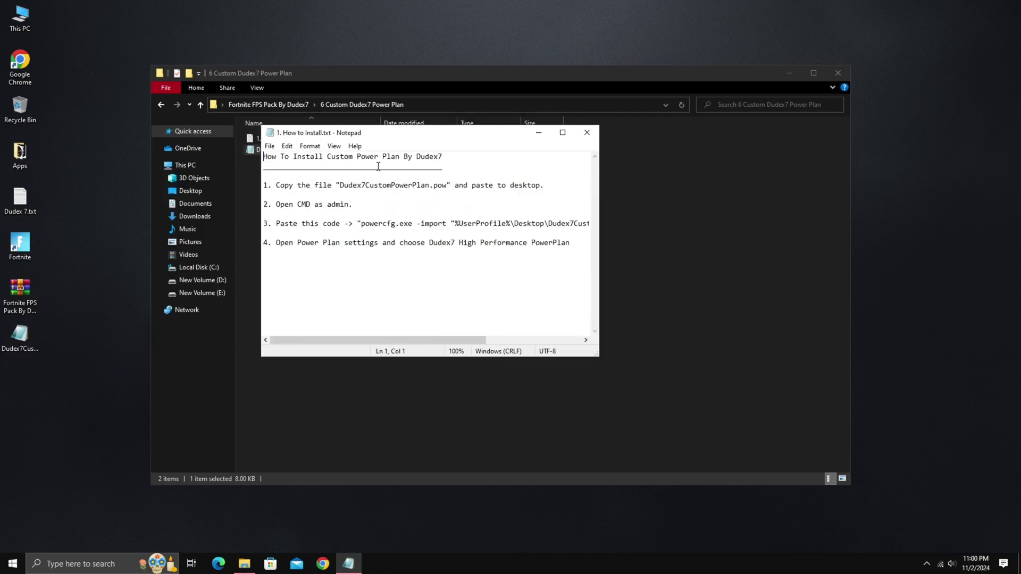
left_click(12, 563)
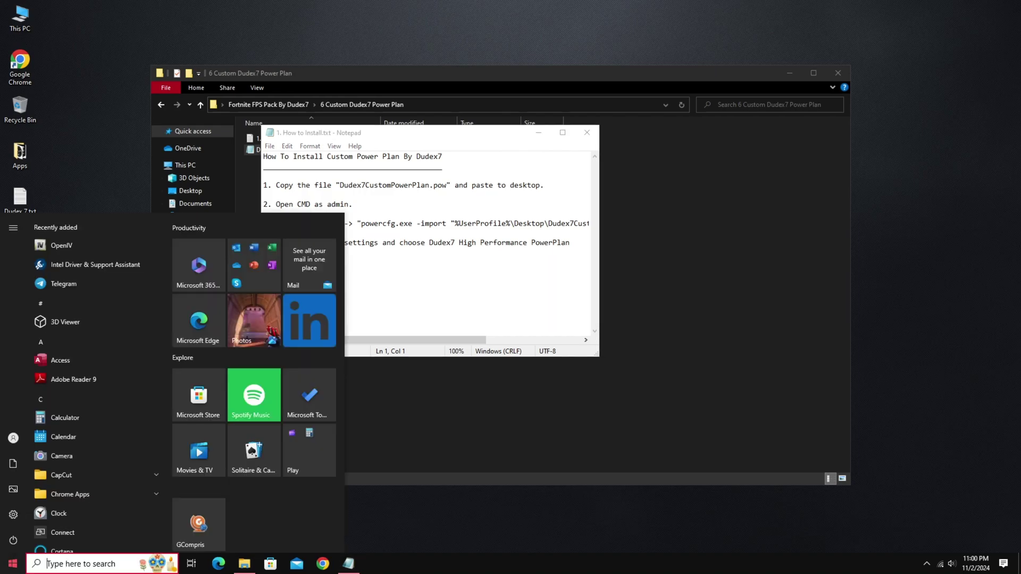
type("cmd")
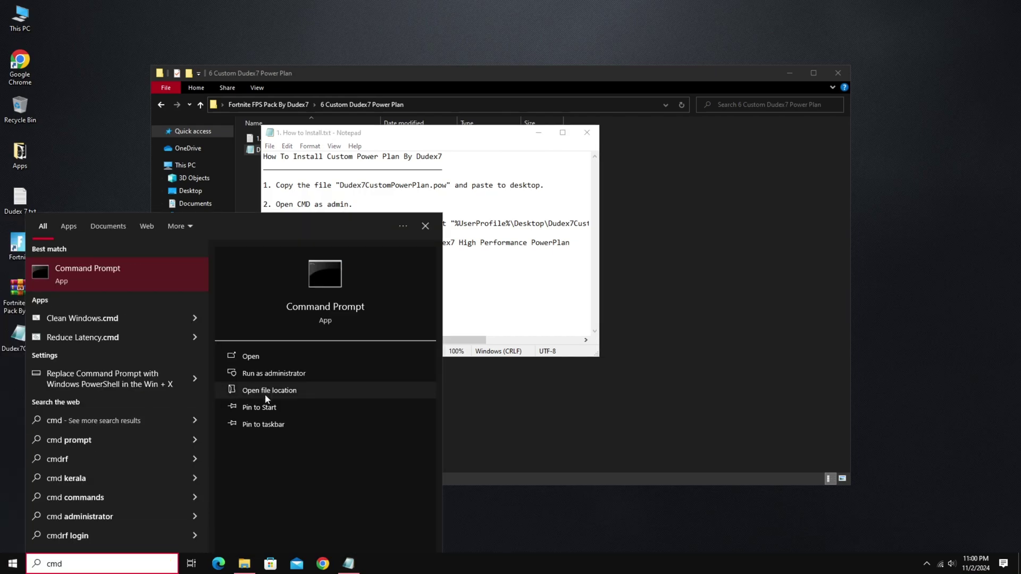
left_click(260, 373)
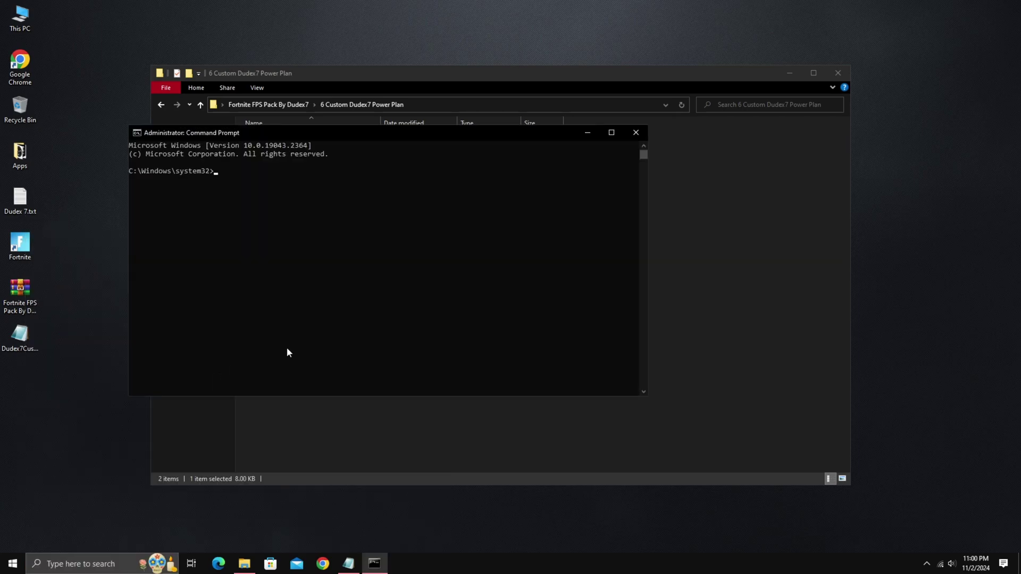
left_click_drag(296, 139, 322, 253)
- Copy the powercfg.exe -import command for Dudex7CustomPowerPlan.pow from the instructions, run it in Command Prompt, and close the prompt
left_click(370, 224)
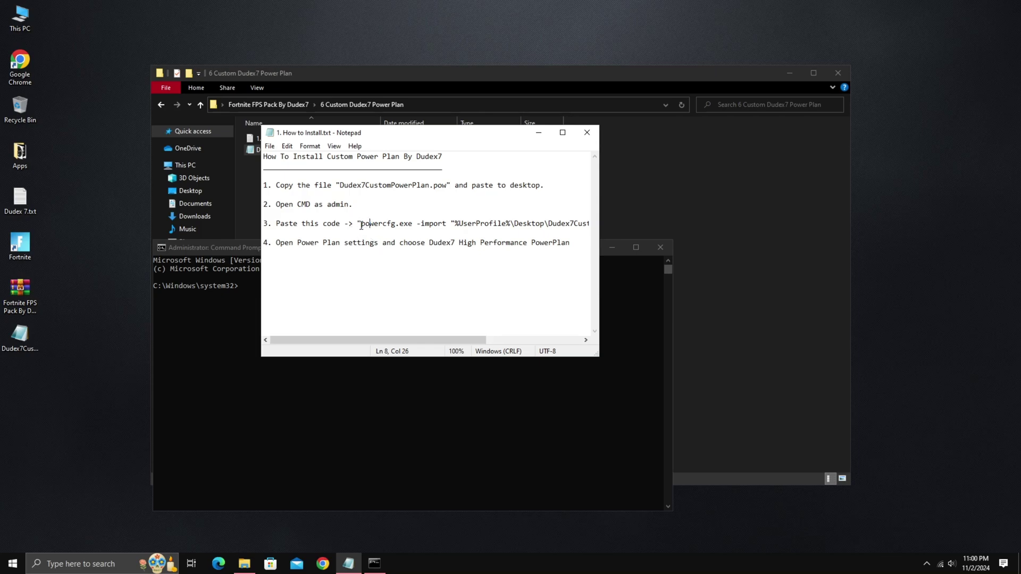
left_click_drag(361, 226, 520, 224)
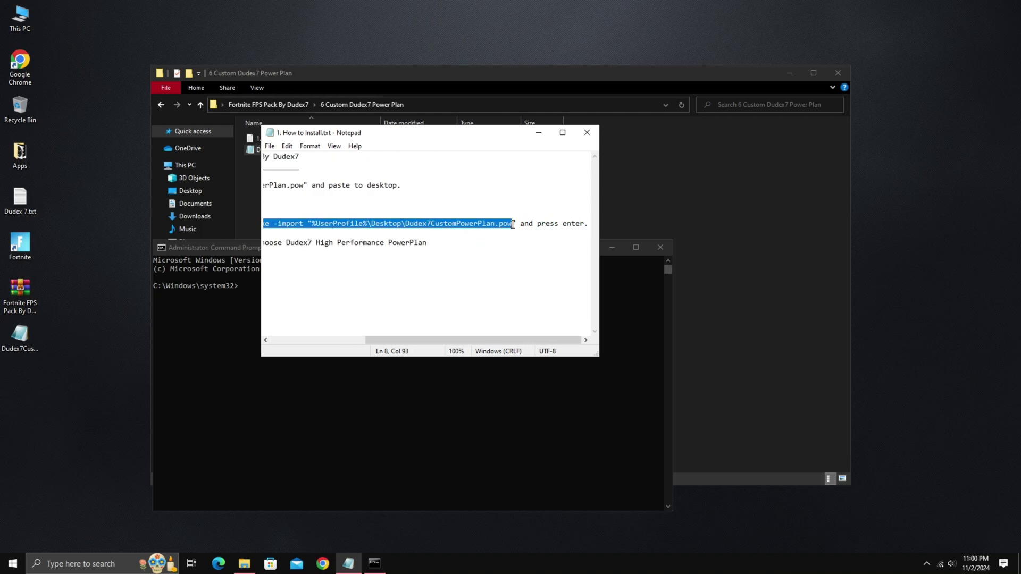
right_click(508, 221)
left_click(532, 257)
left_click(386, 417)
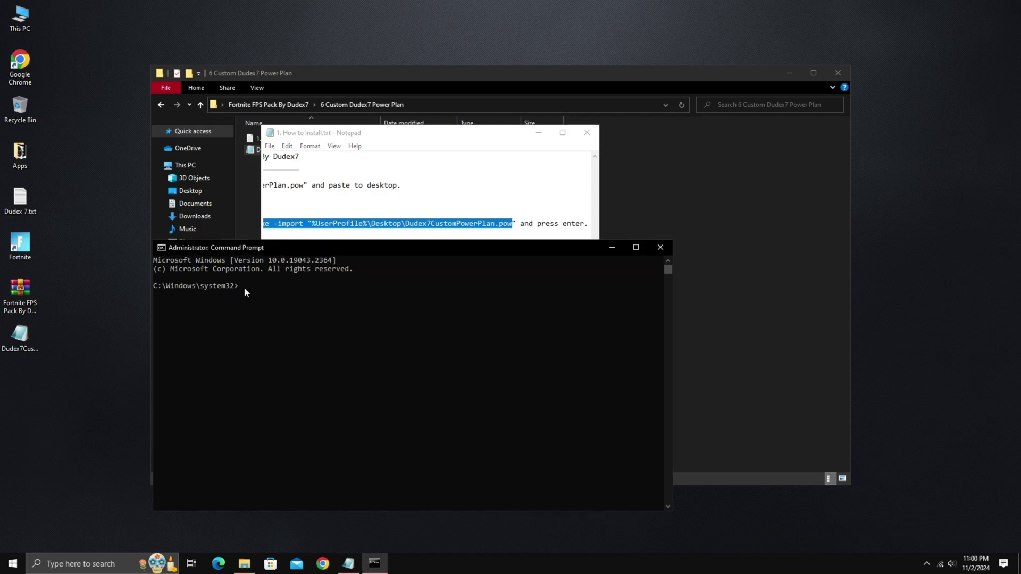
key("ctrl+v")
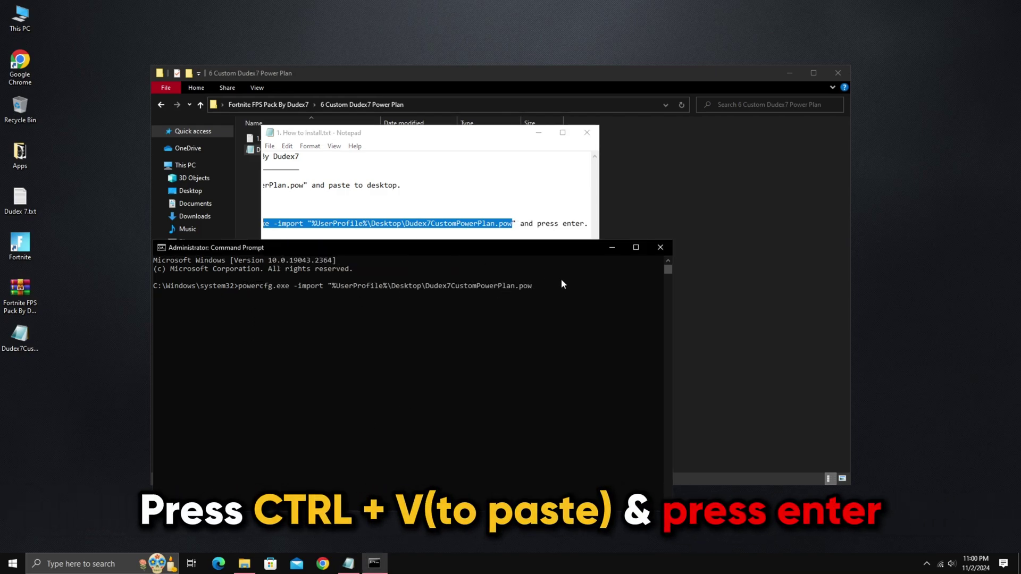
key("Return")
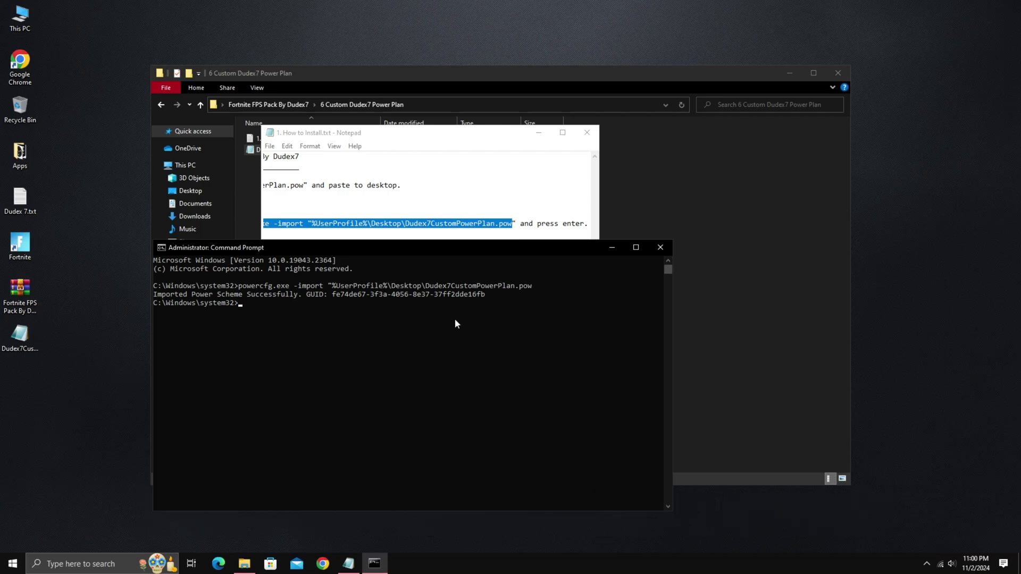
left_click(658, 250)
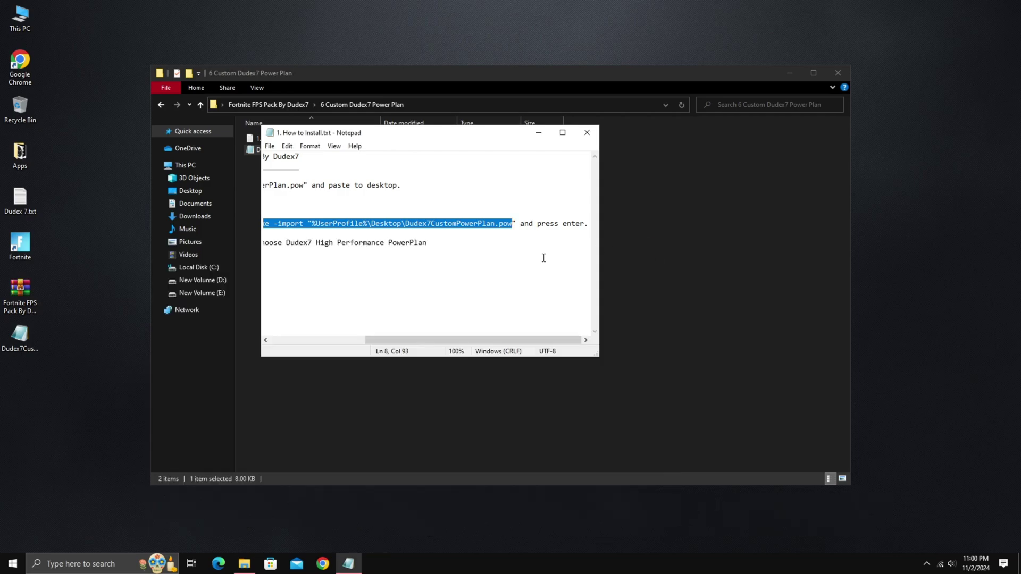
- Activate the Dudex7 High Performance PowerPlan in Power Options, and close the settings and the instructions file
left_click(12, 564)
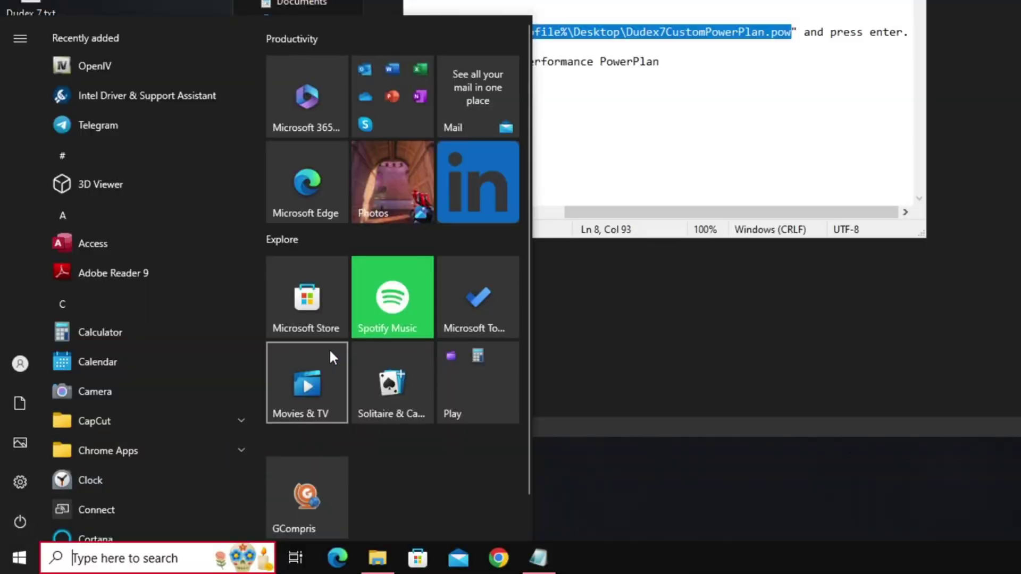
type("power p")
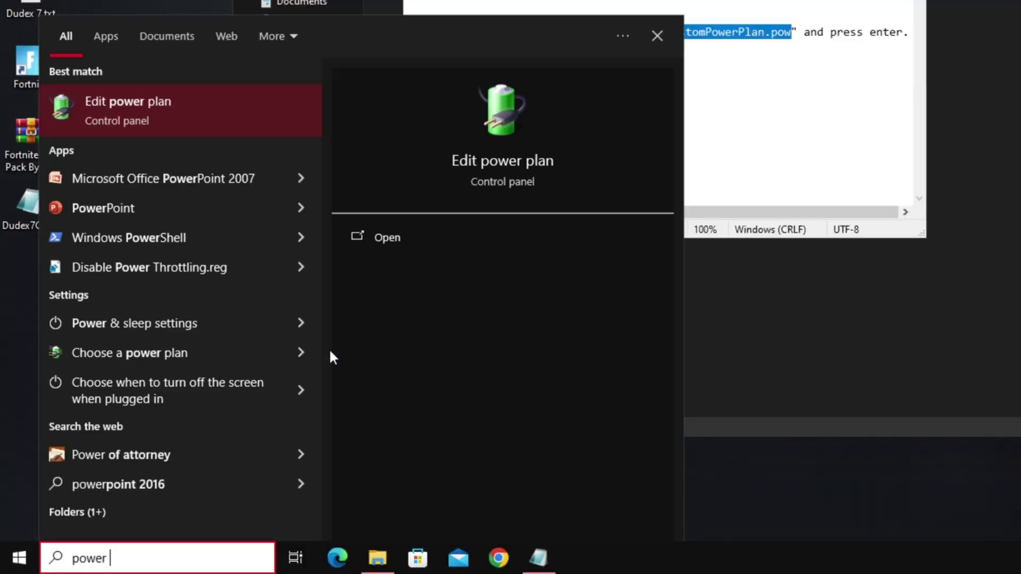
type("lan")
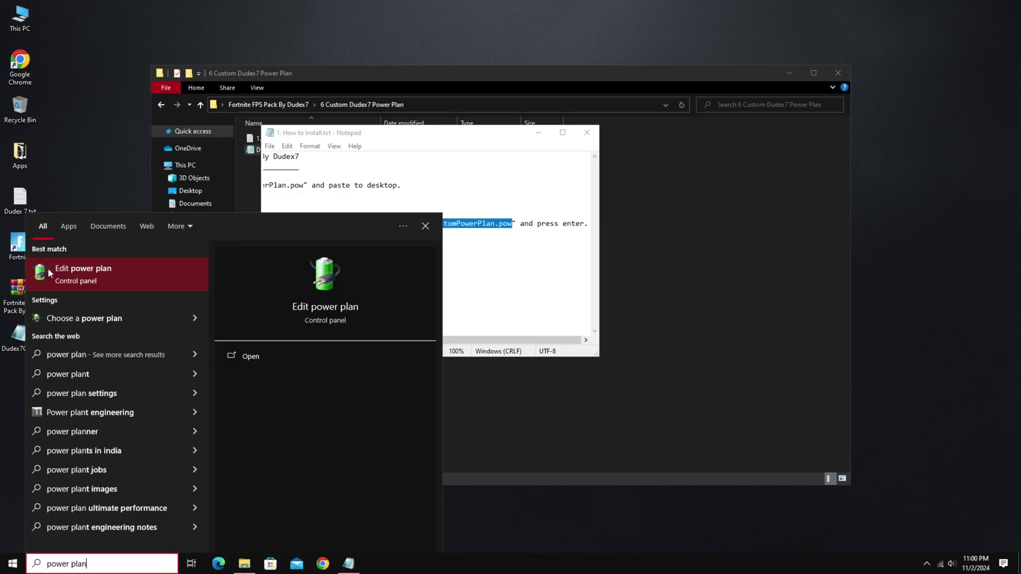
key("Escape")
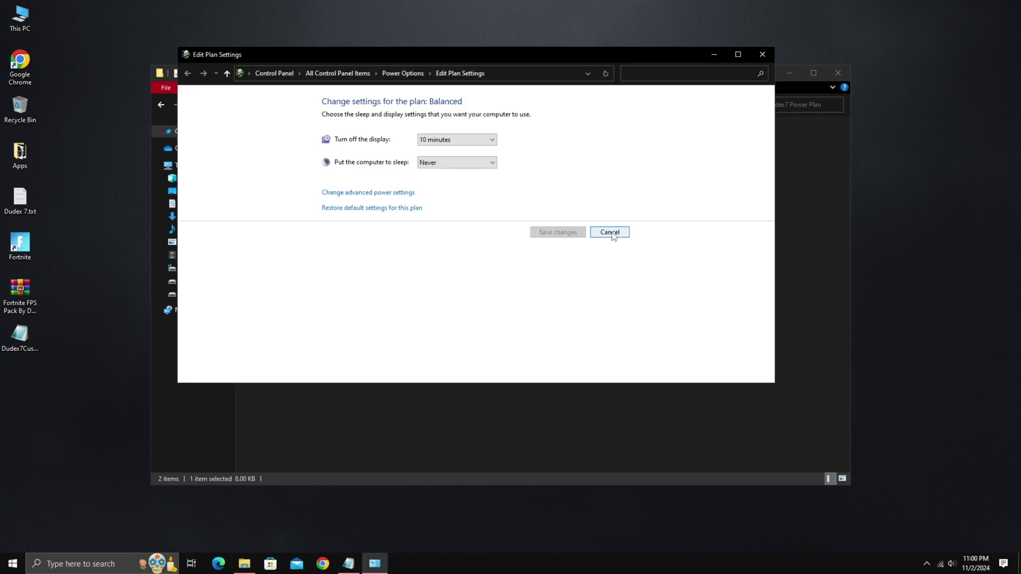
left_click(610, 232)
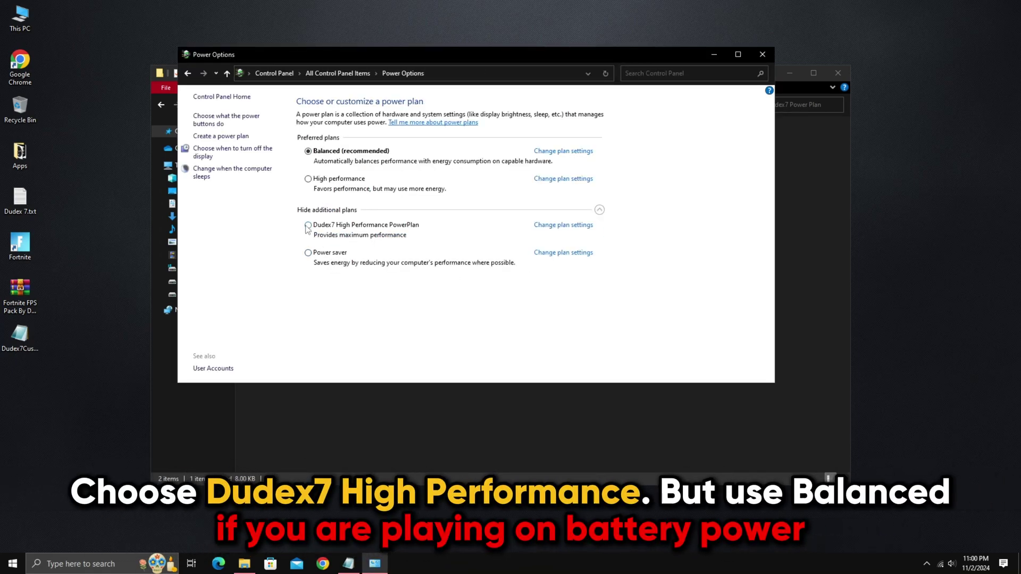
left_click(316, 214)
left_click(773, 55)
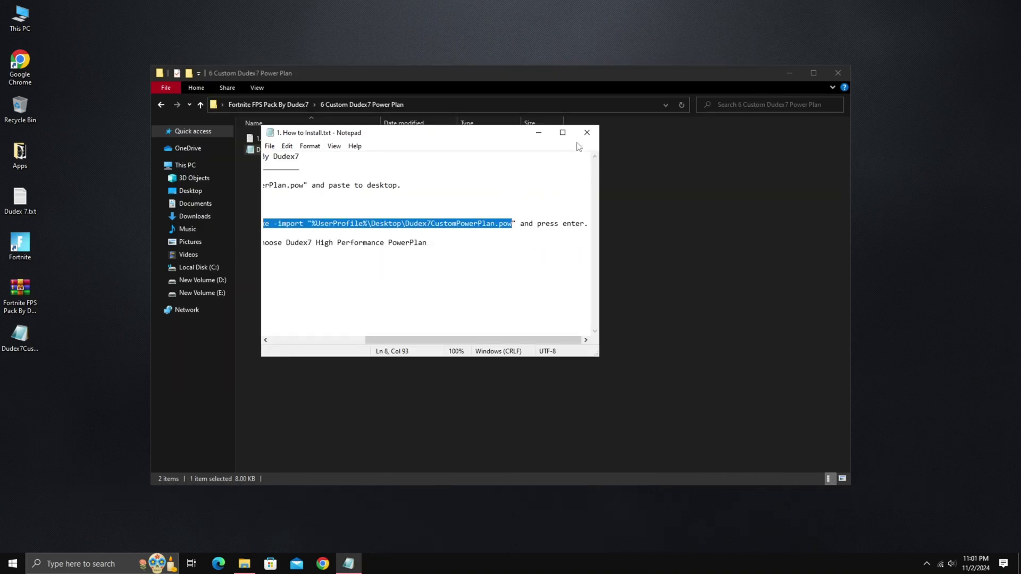
left_click(587, 132)
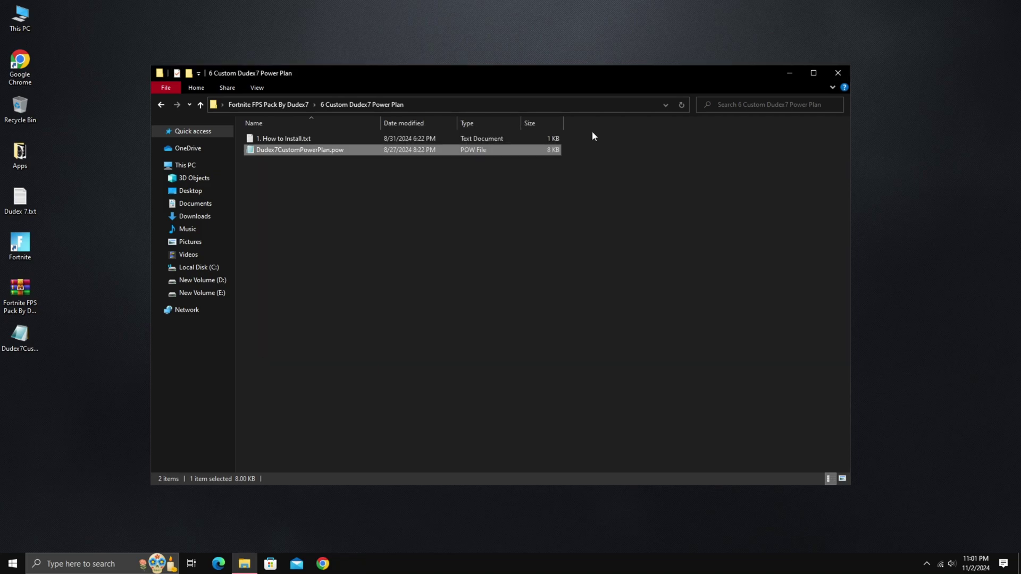
- Run MSI_util_v3.exe from the pack's 7 Programs folder as administrator and select the msi option of the AMD Radeon R7 450
left_click(166, 106)
double_click(330, 204)
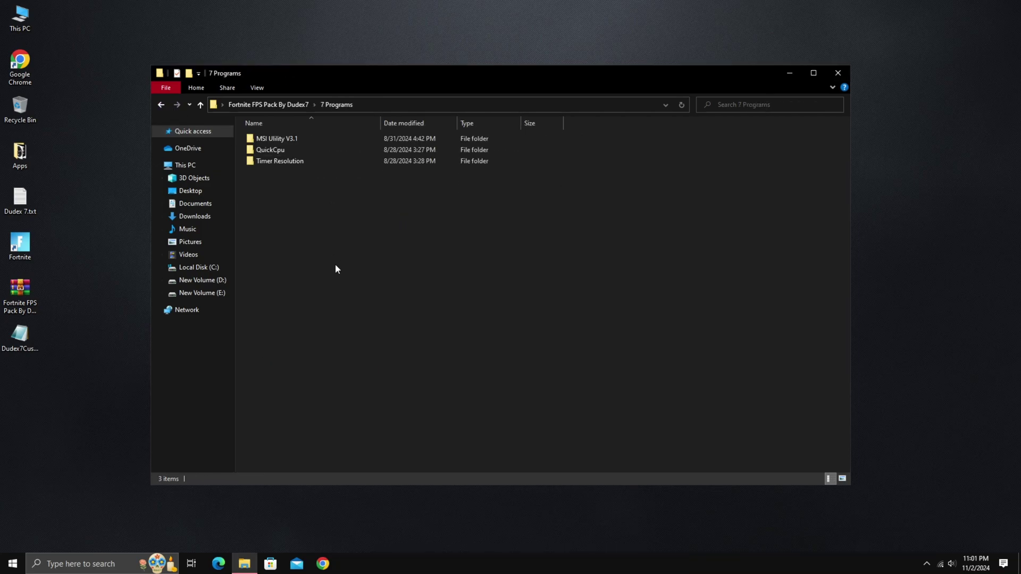
double_click(317, 138)
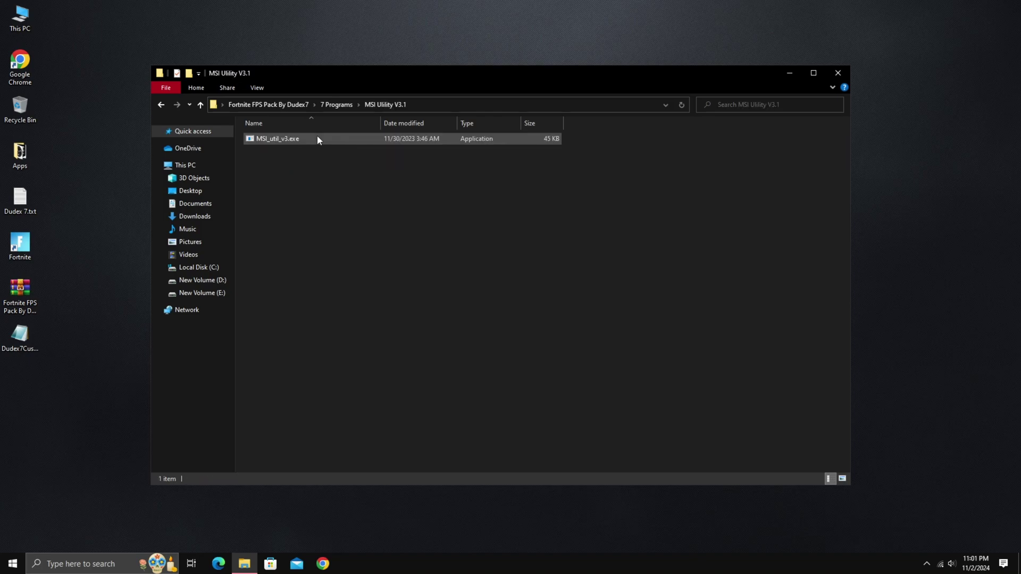
left_click(343, 145)
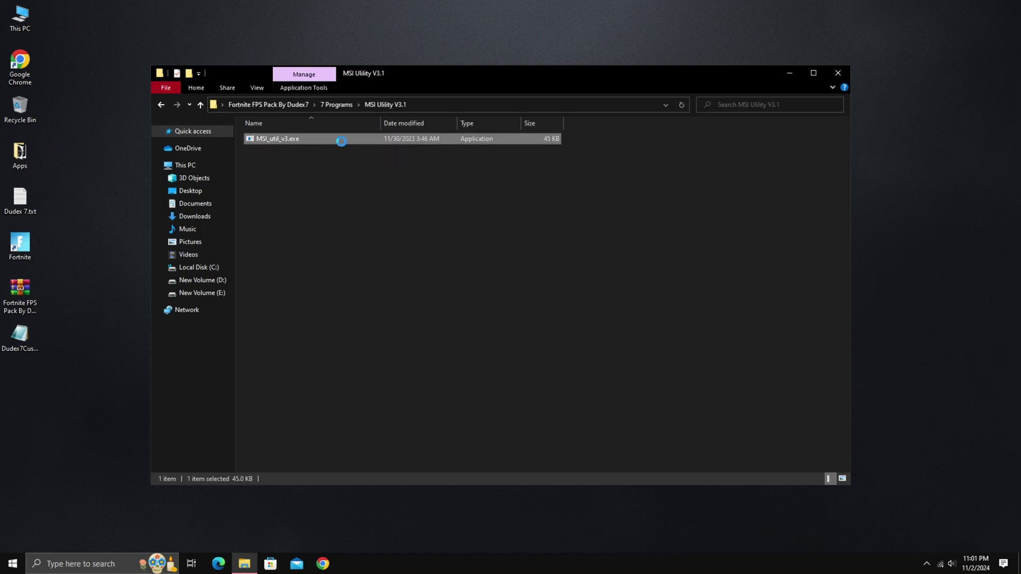
right_click(341, 141)
left_click(369, 163)
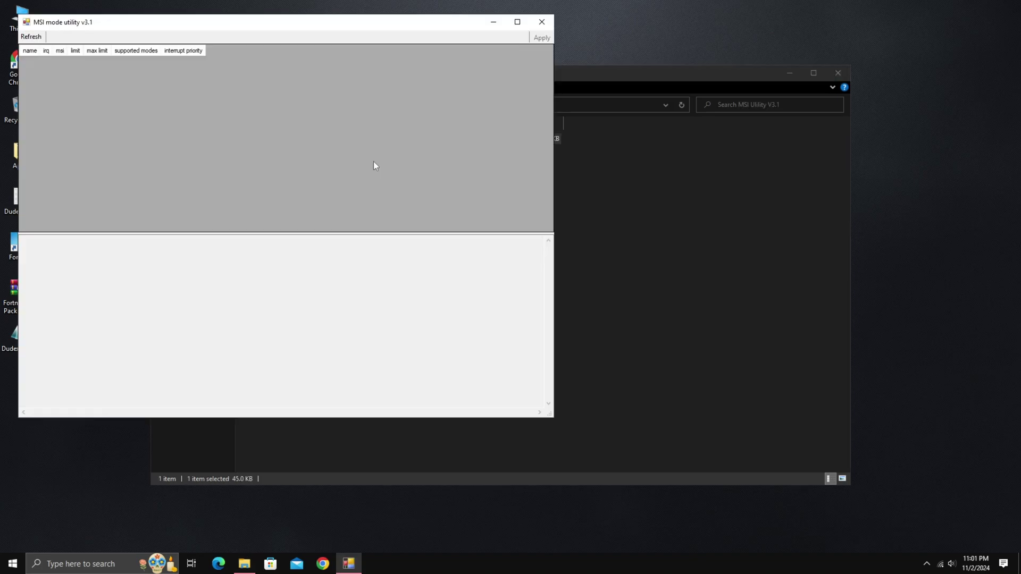
left_click(221, 61)
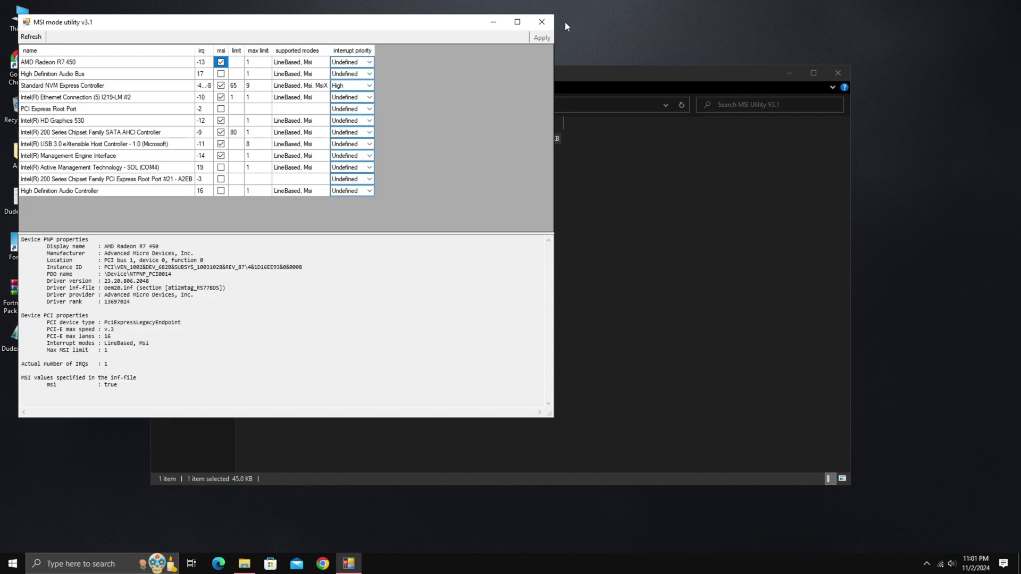
left_click(551, 25)
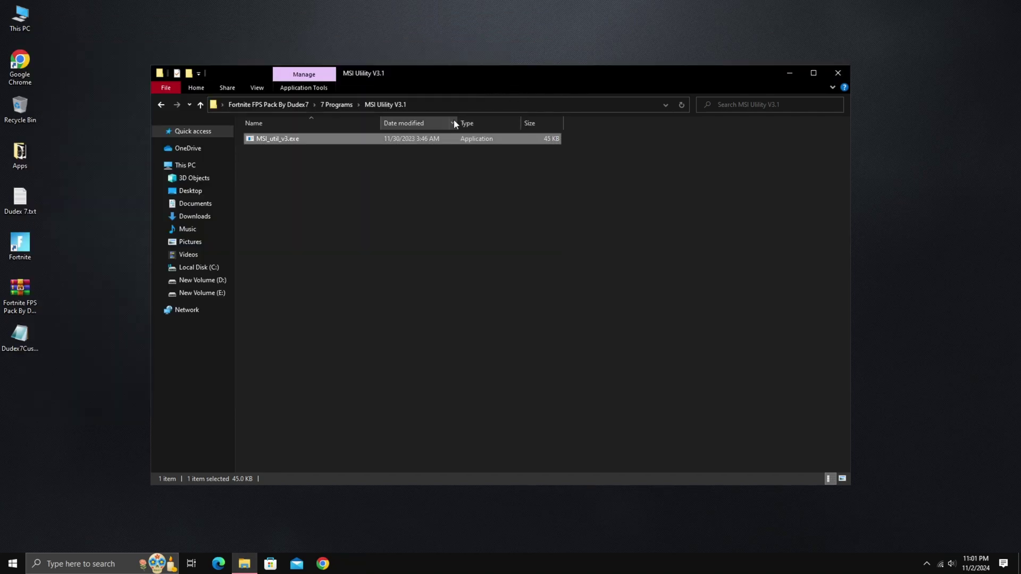
- Open the Quick CPU official site from the pack's QuickCpu folder, locate the x64 download, and close the browser
left_click(163, 105)
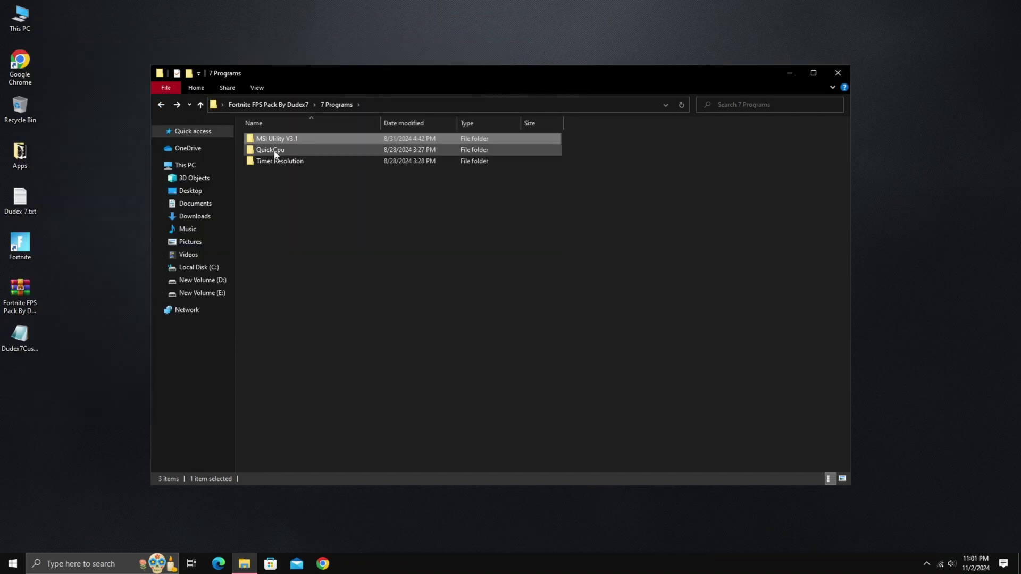
double_click(273, 150)
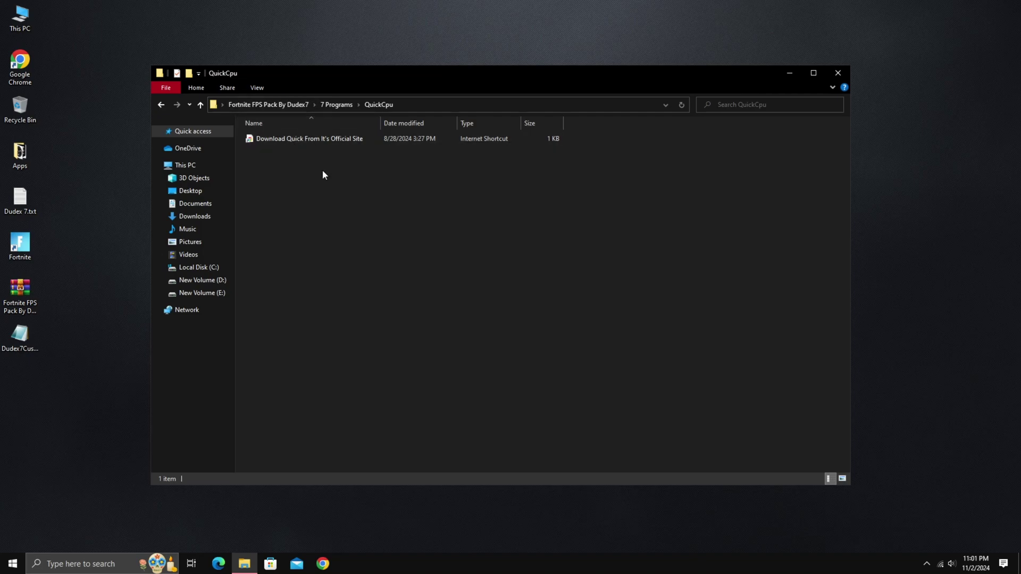
double_click(329, 143)
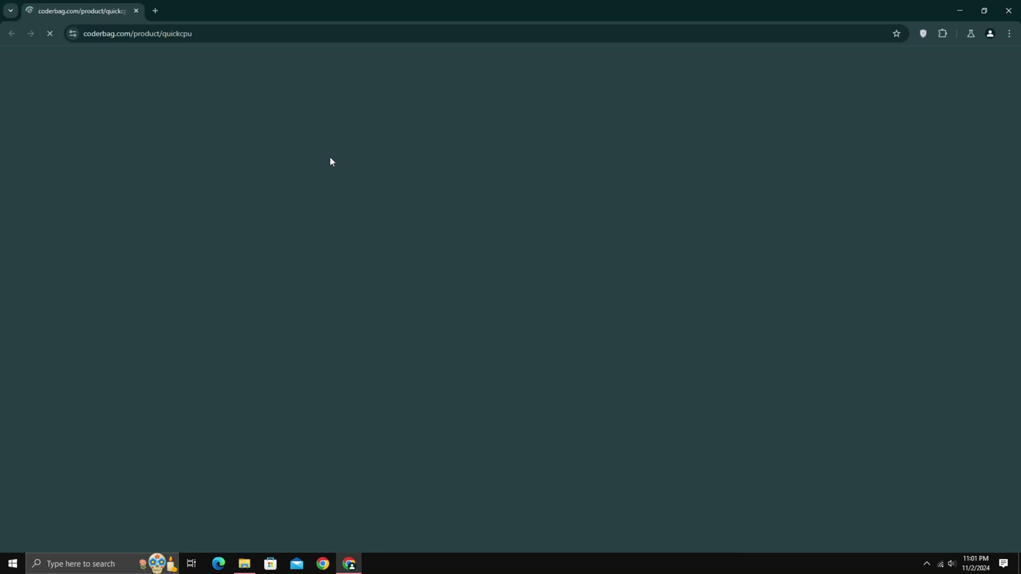
scroll(332, 162, "down", 15)
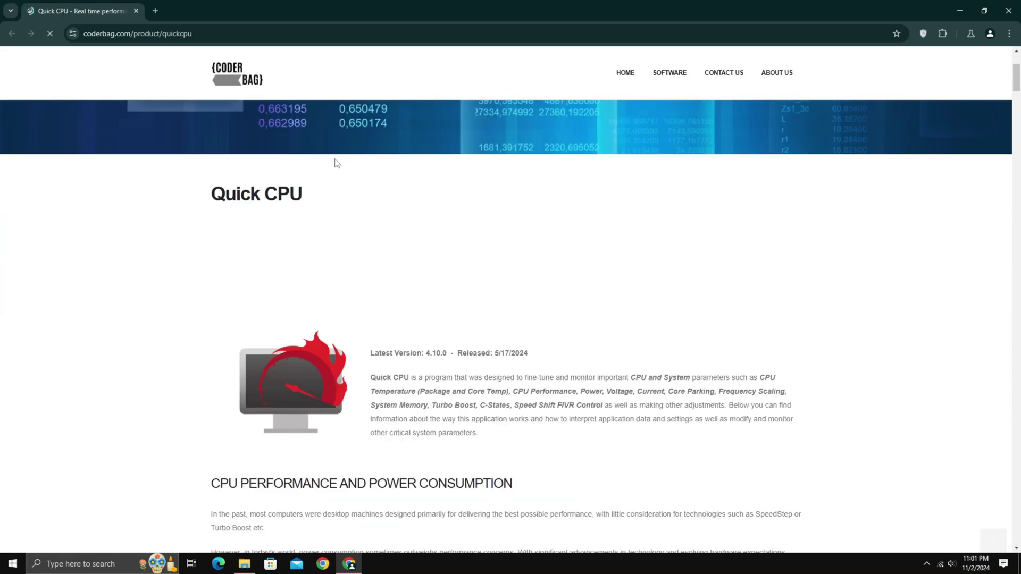
scroll(387, 214, "down", 20)
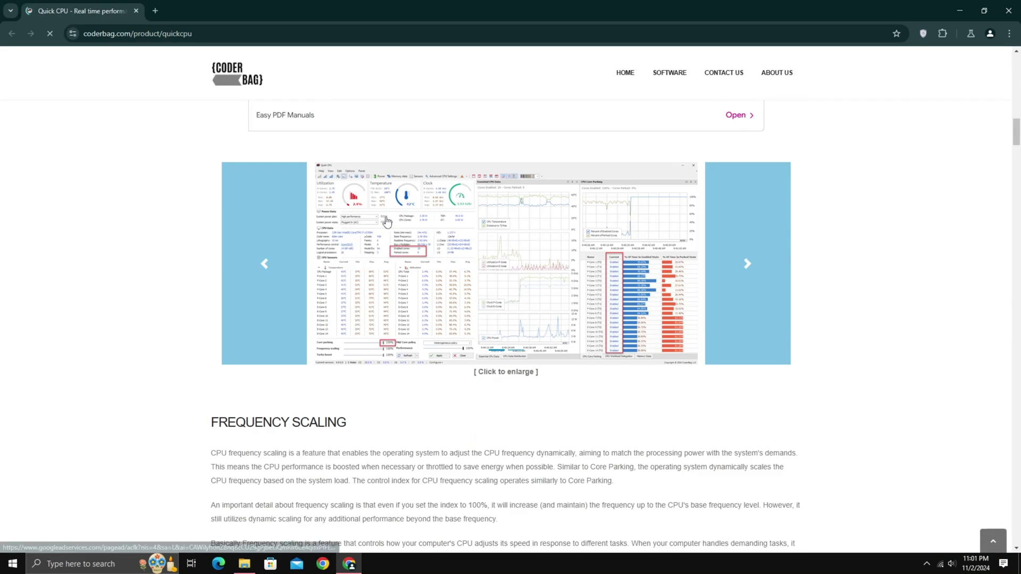
scroll(387, 222, "down", 20)
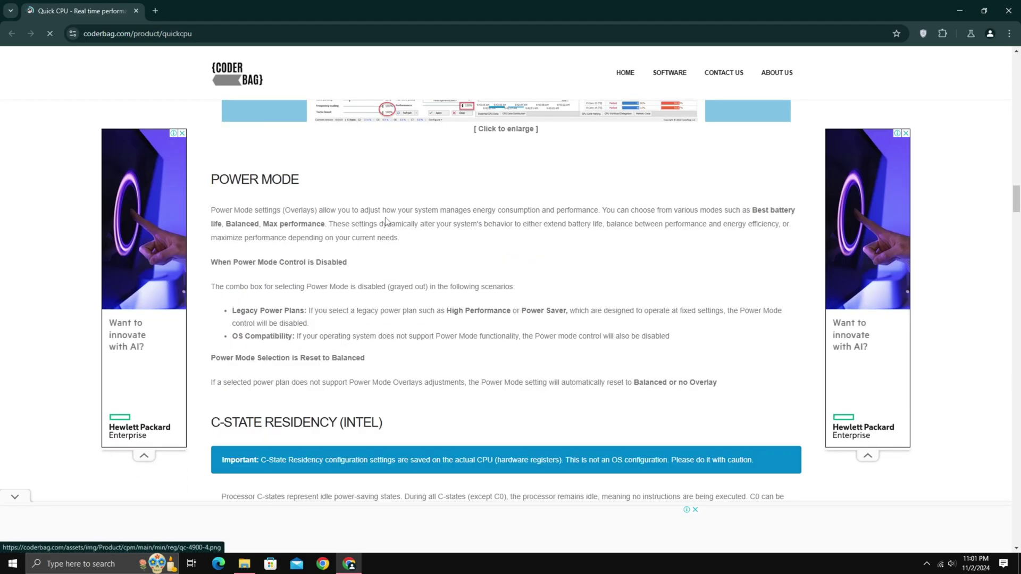
scroll(386, 222, "down", 20)
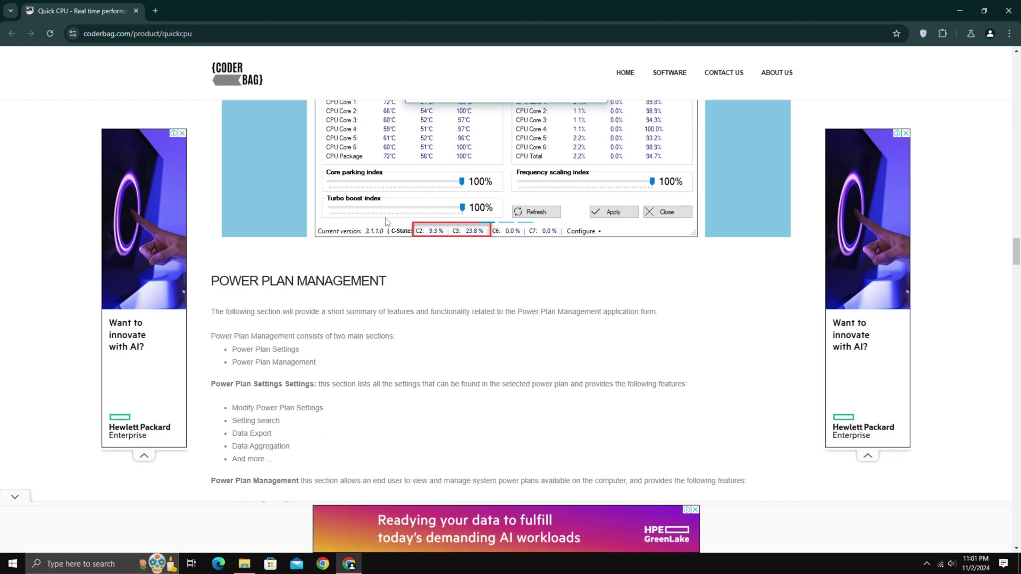
scroll(386, 222, "down", 20)
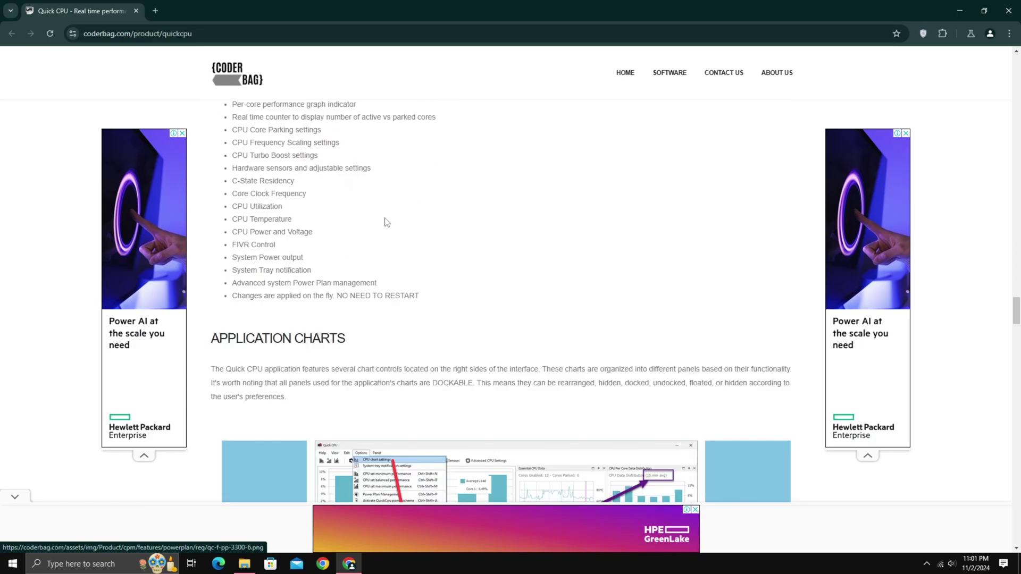
scroll(391, 230, "down", 20)
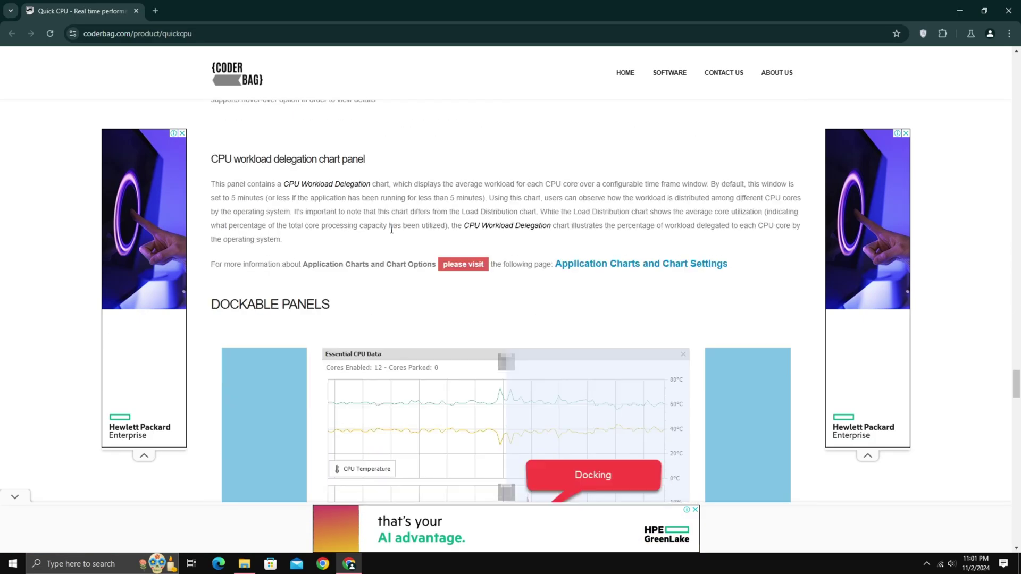
scroll(341, 299, "down", 10)
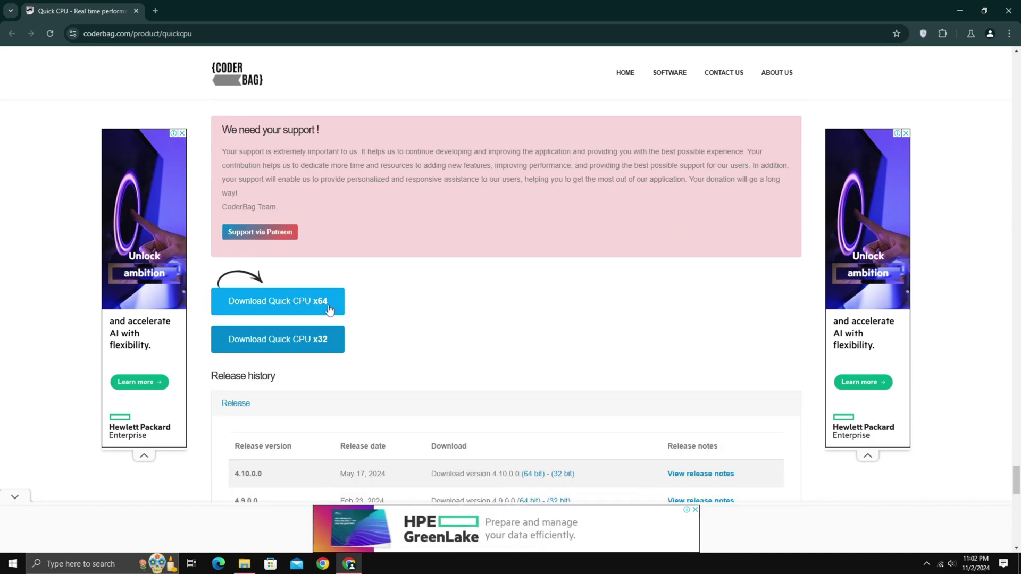
left_click(1008, 9)
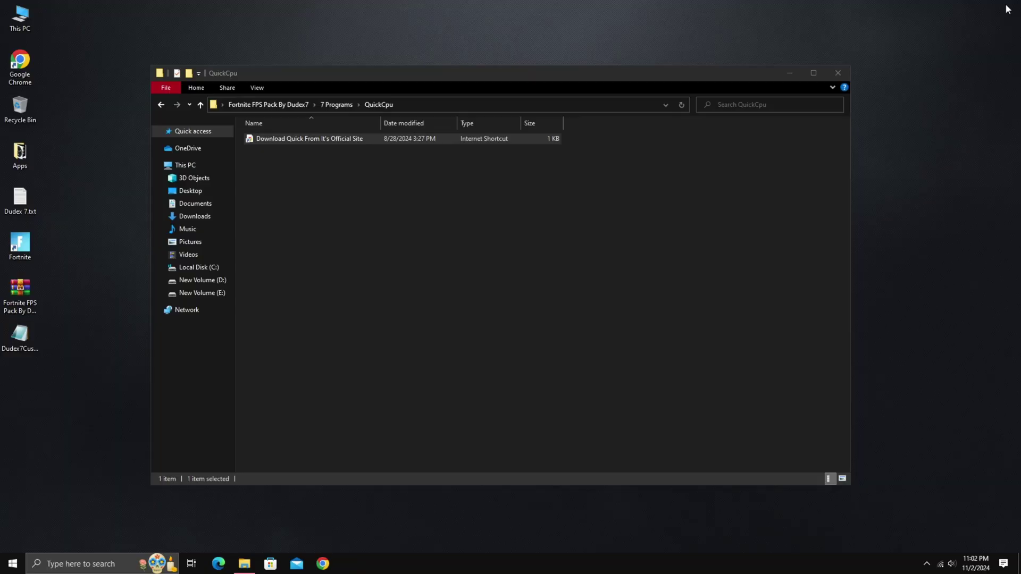
- Launch QuickCPU, apply core parking, frequency scaling, turbo boost and performance at 100%, and close the program
key("super")
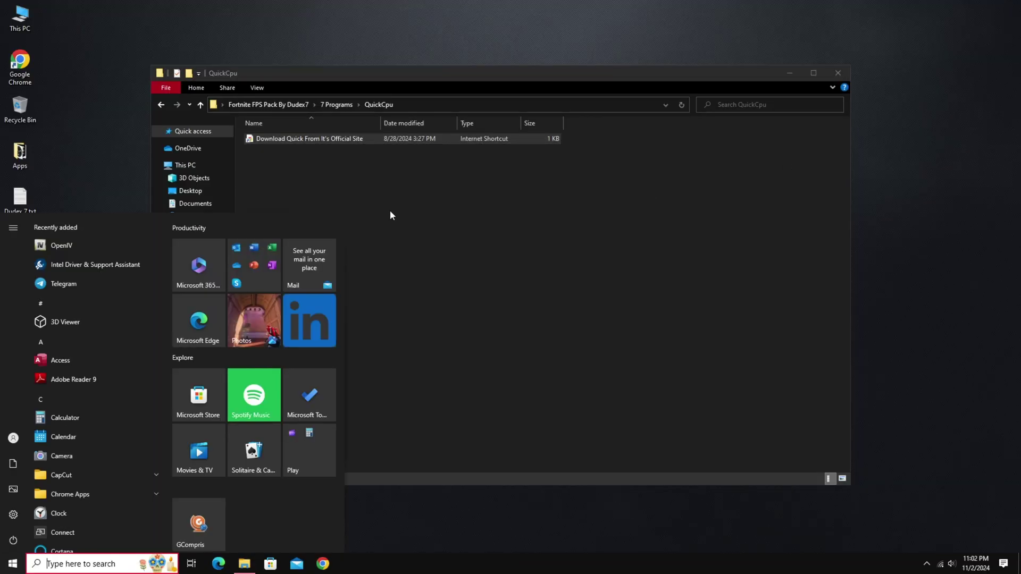
type("quic")
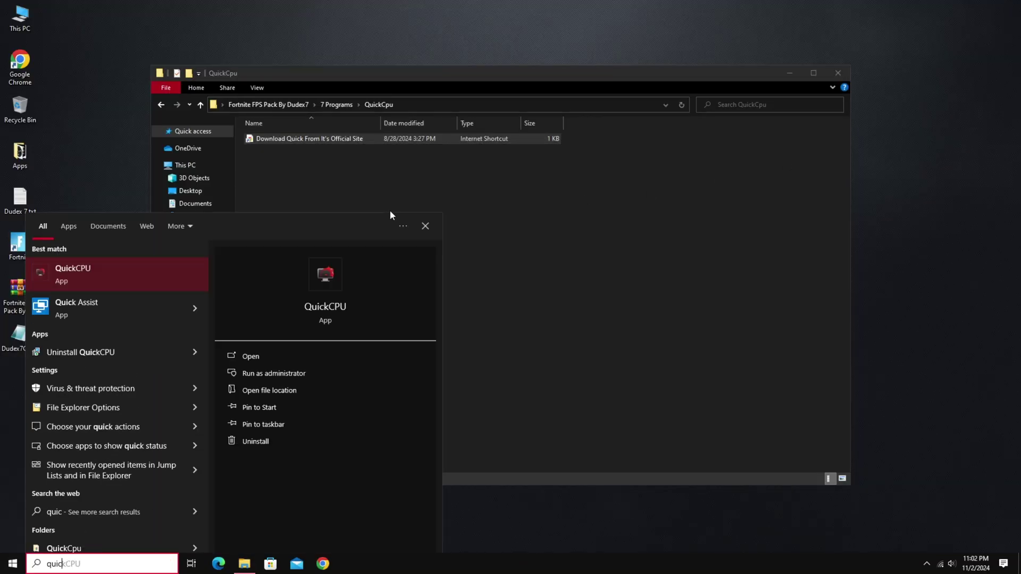
left_click(129, 262)
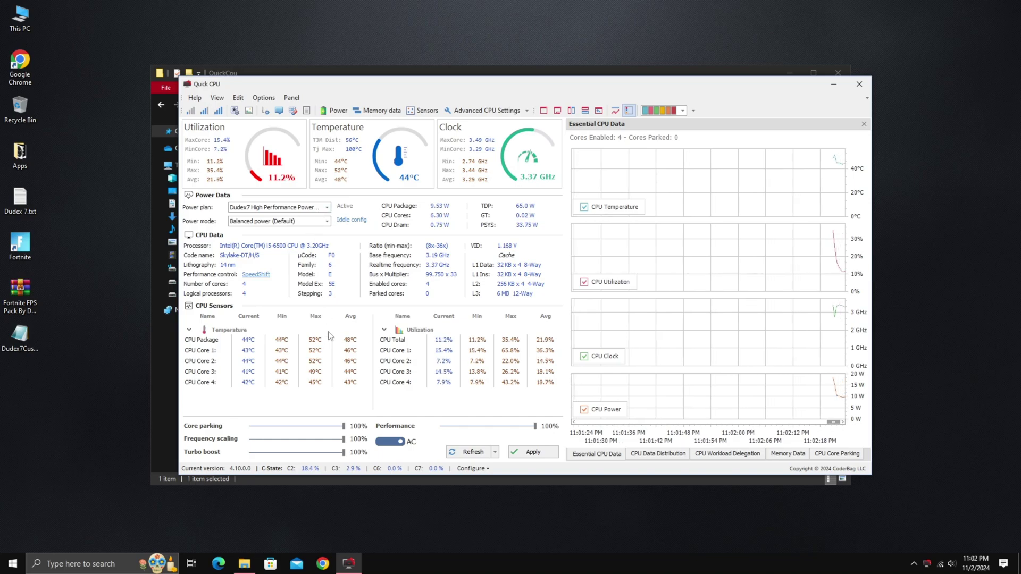
mouse_move(343, 426)
left_mouse_down()
mouse_move(289, 426)
mouse_move(343, 426)
left_mouse_up()
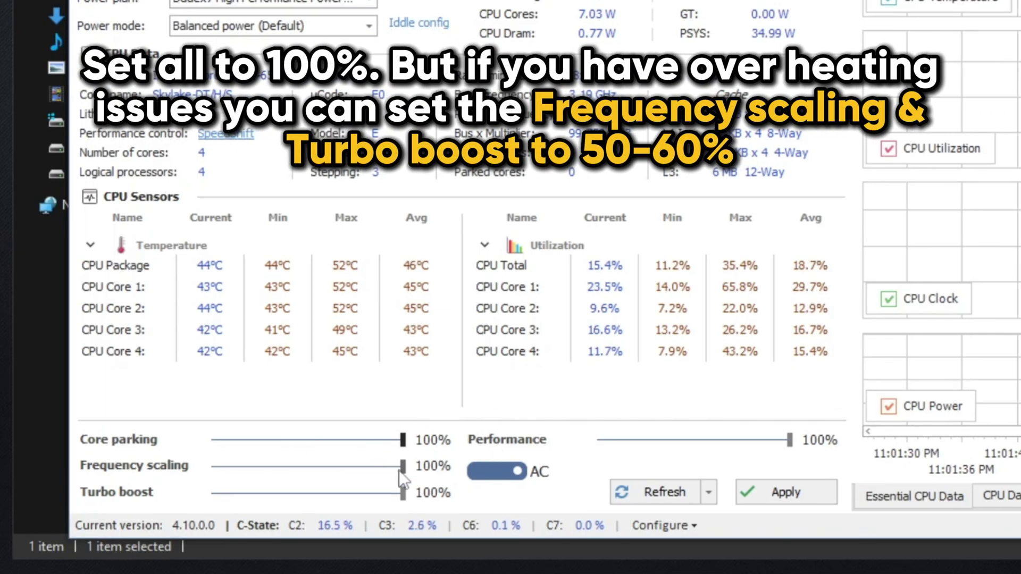
left_click_drag(398, 472, 403, 493)
mouse_move(789, 439)
left_mouse_down()
mouse_move(686, 440)
mouse_move(791, 441)
left_mouse_up()
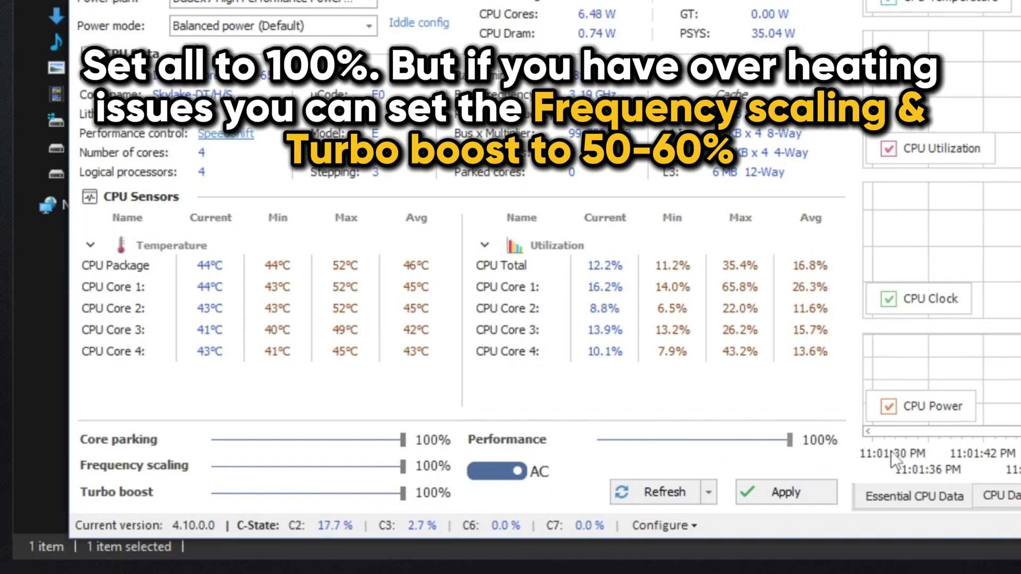
left_click(785, 491)
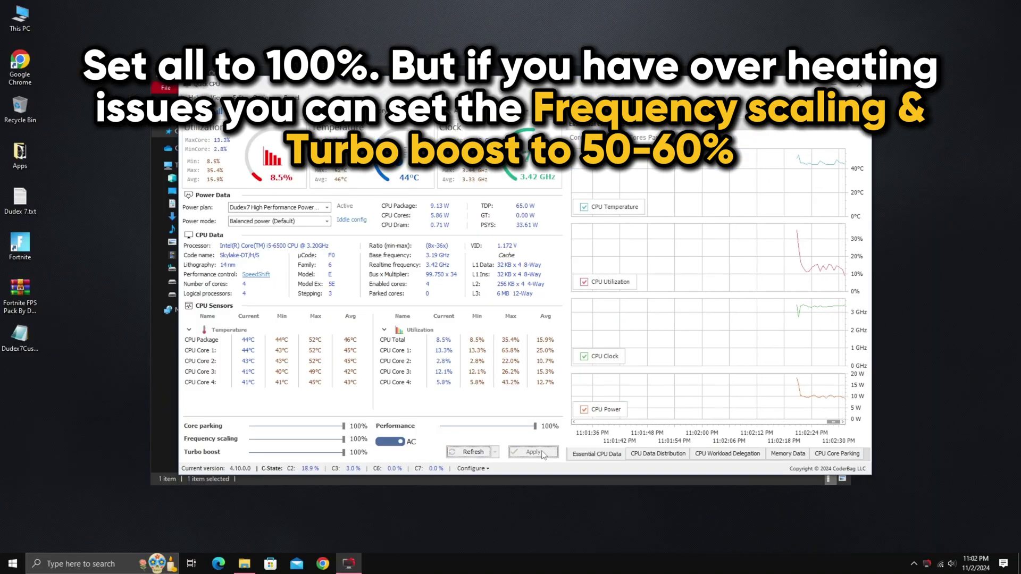
left_click(592, 309)
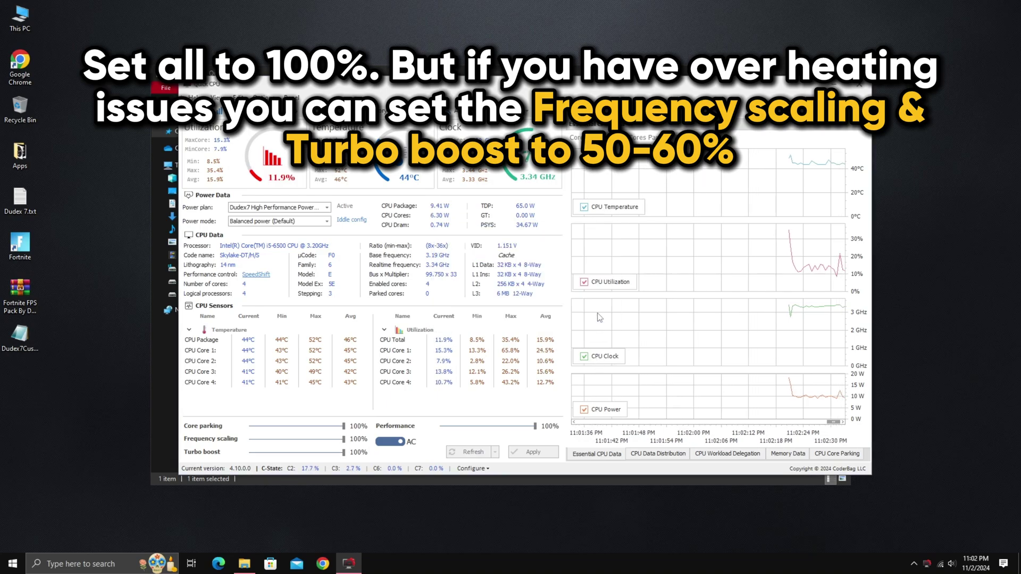
left_click(858, 85)
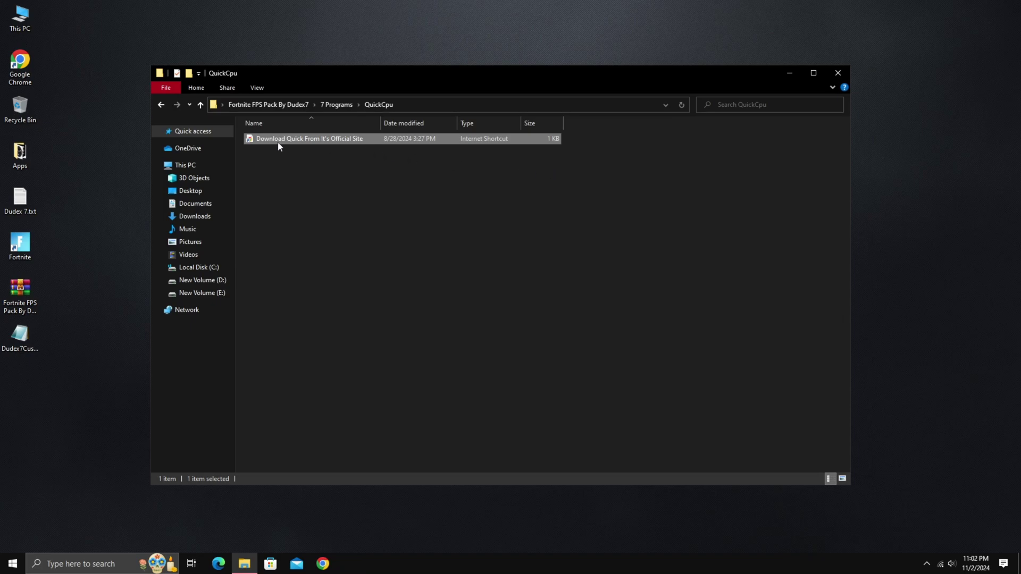
- Run TimerResolution.exe from the pack's Timer Resolution folder, set the timer to maximum resolution, and close the program and folder
left_click(161, 109)
double_click(269, 162)
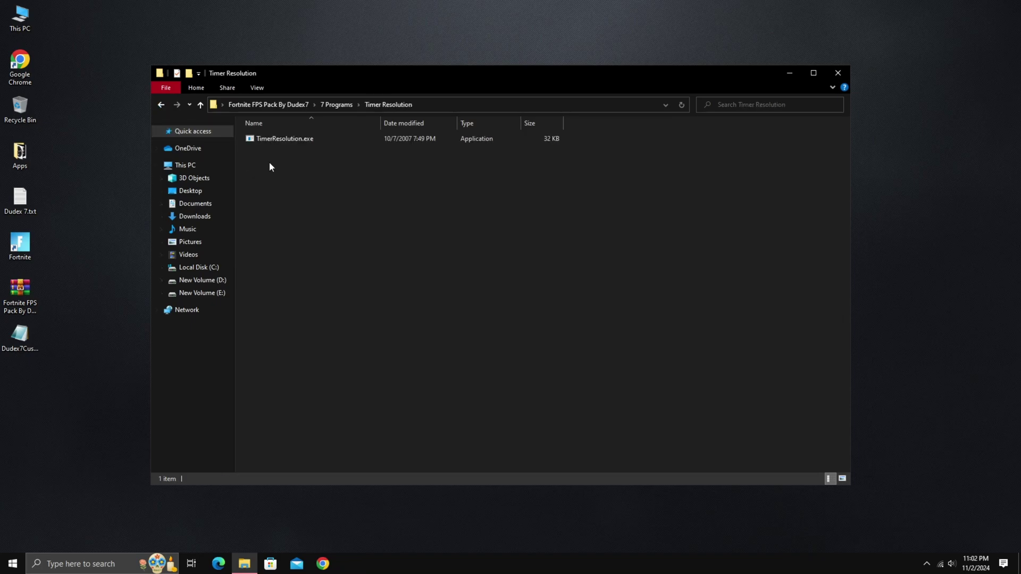
right_click(286, 144)
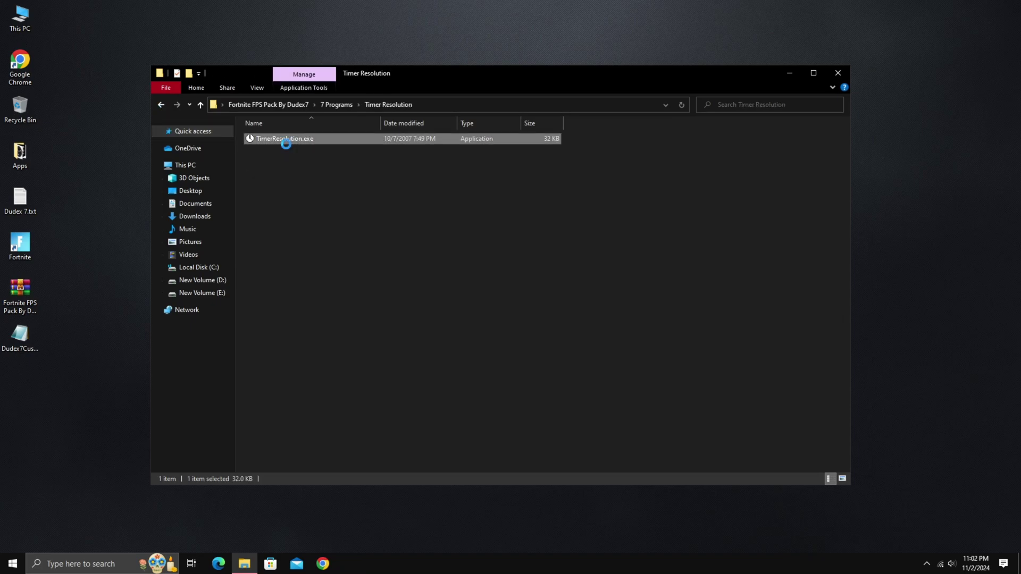
left_click(311, 164)
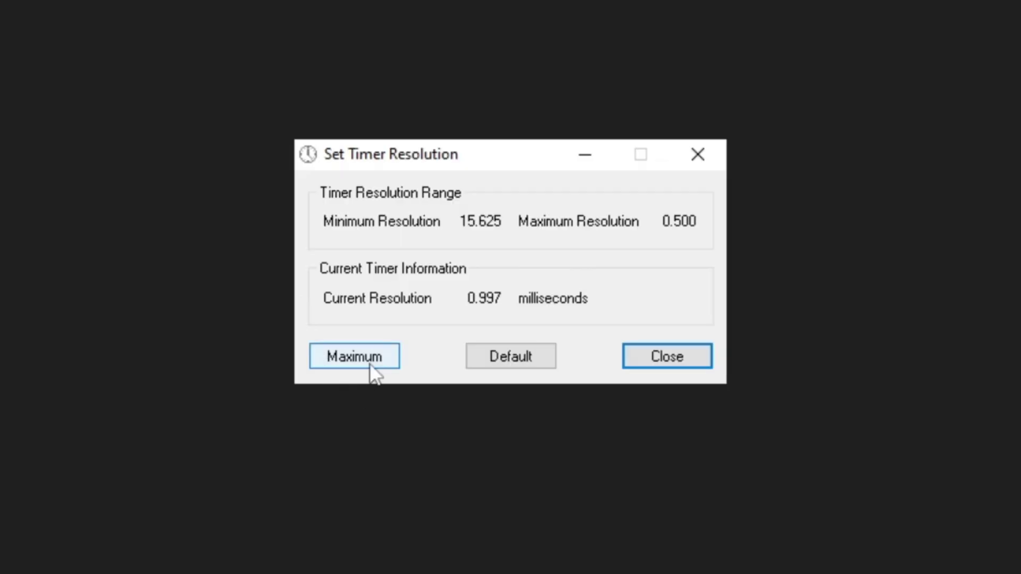
left_click(370, 365)
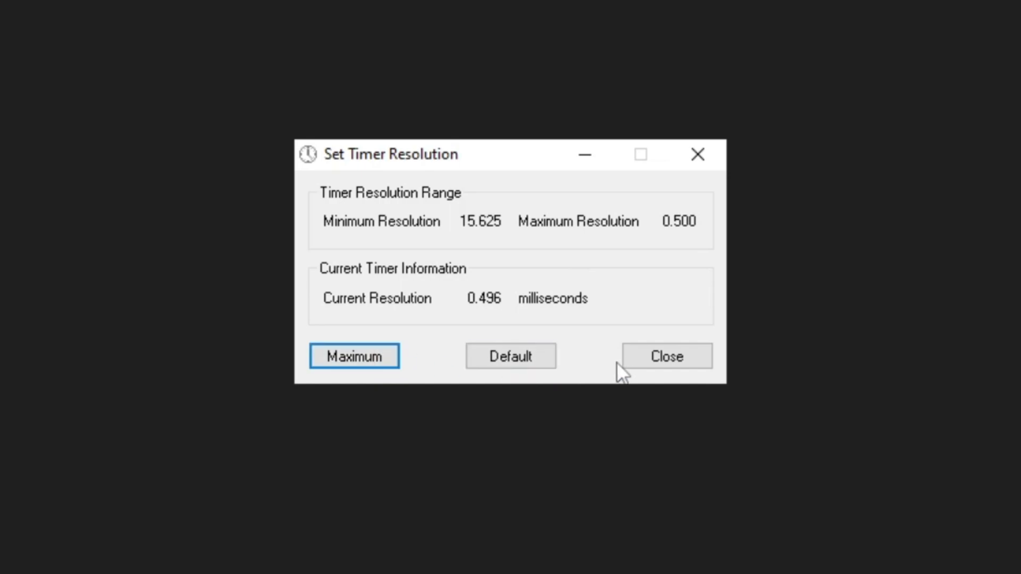
left_click(645, 364)
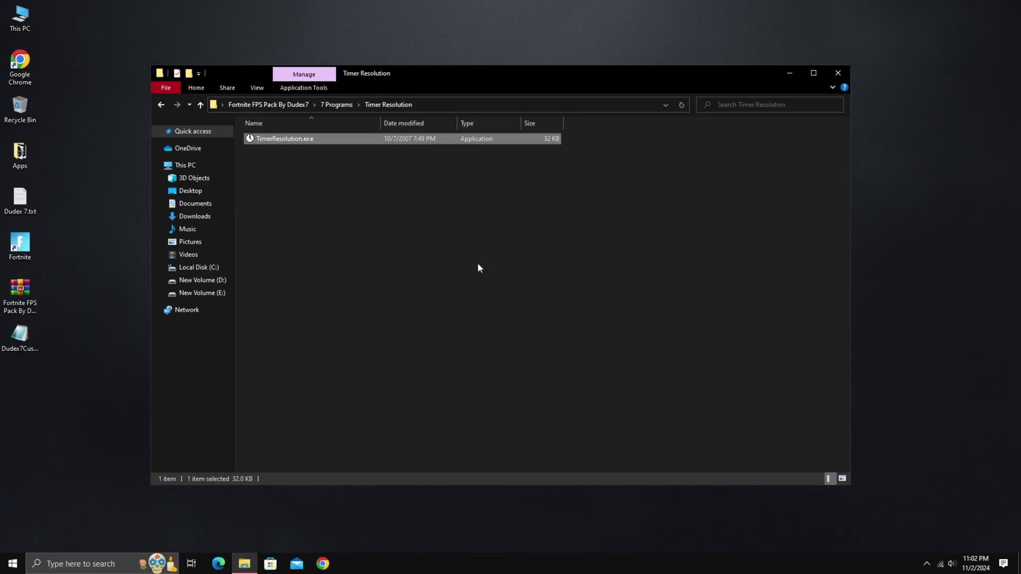
left_click(836, 78)
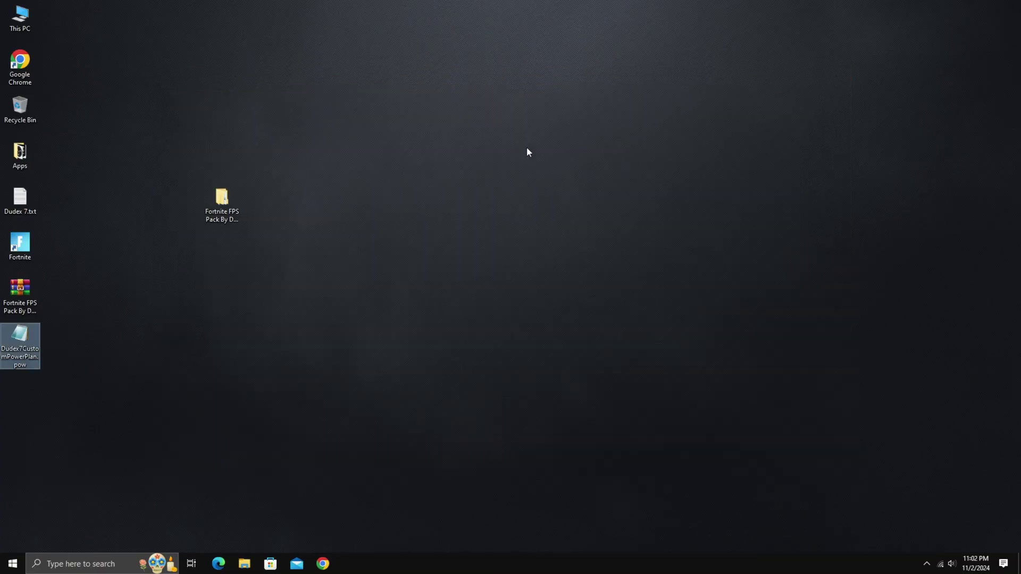
right_click(416, 153)
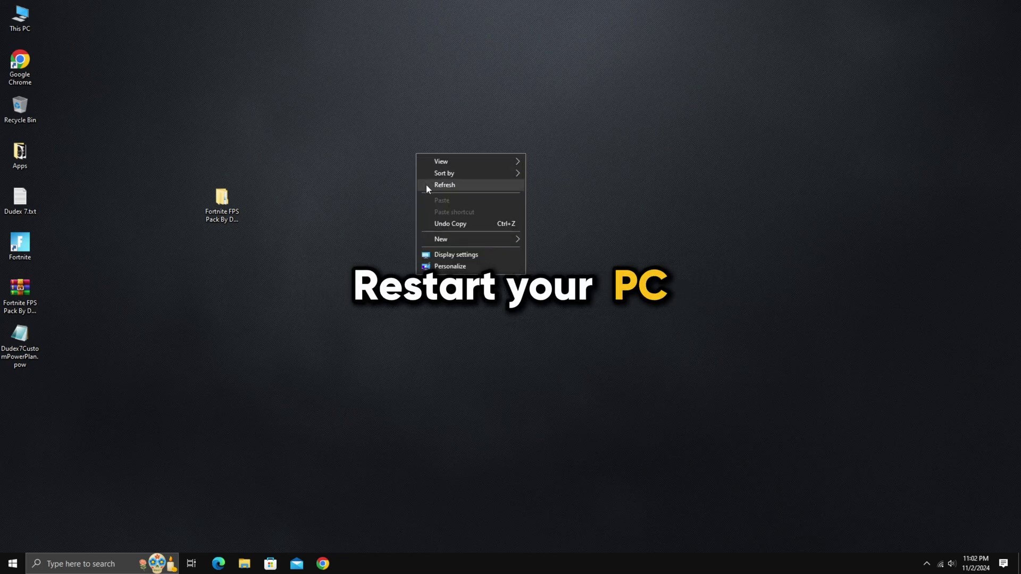
left_click(426, 185)
right_click(367, 142)
left_click(407, 176)
right_click(465, 161)
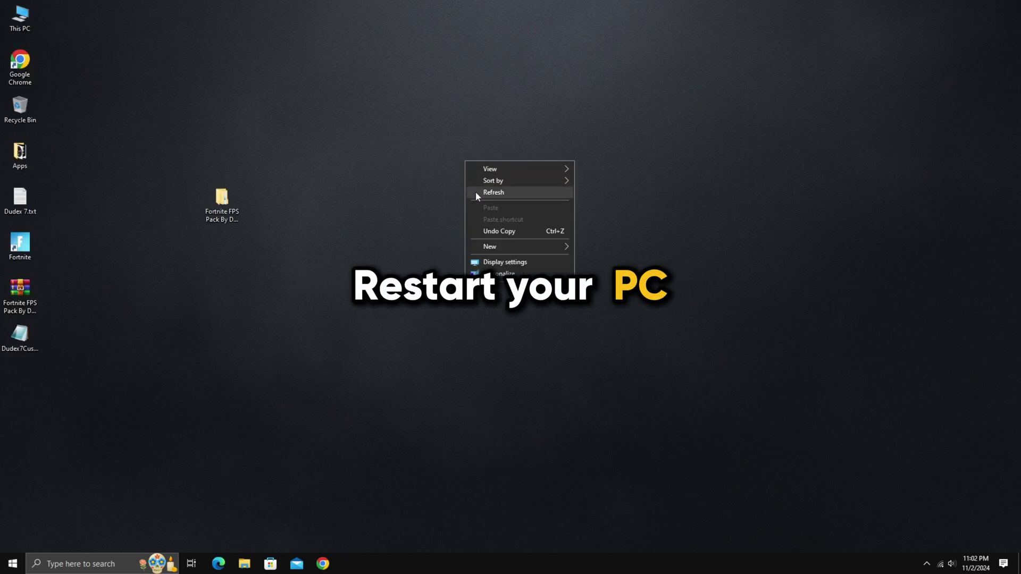
left_click(476, 193)
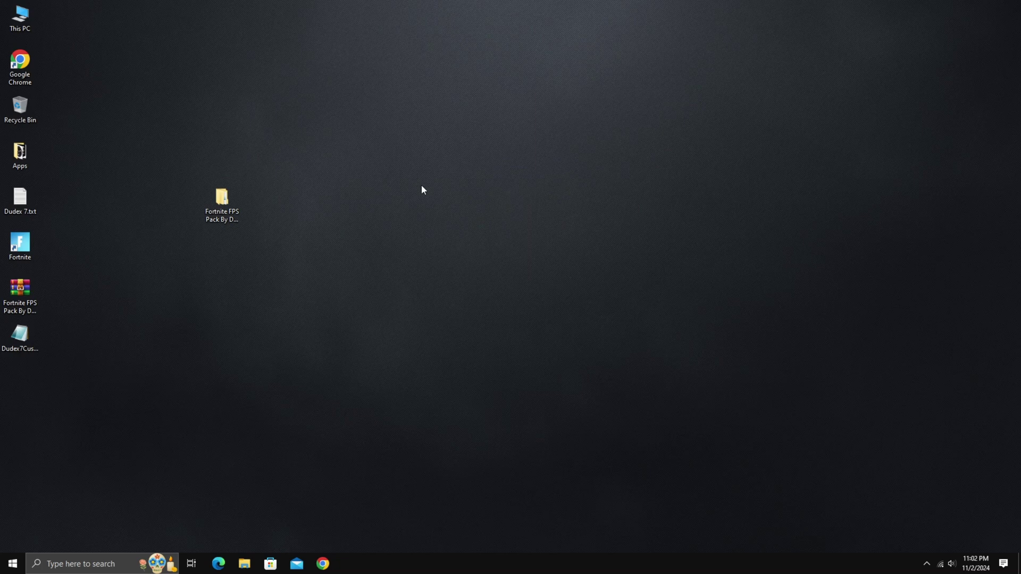